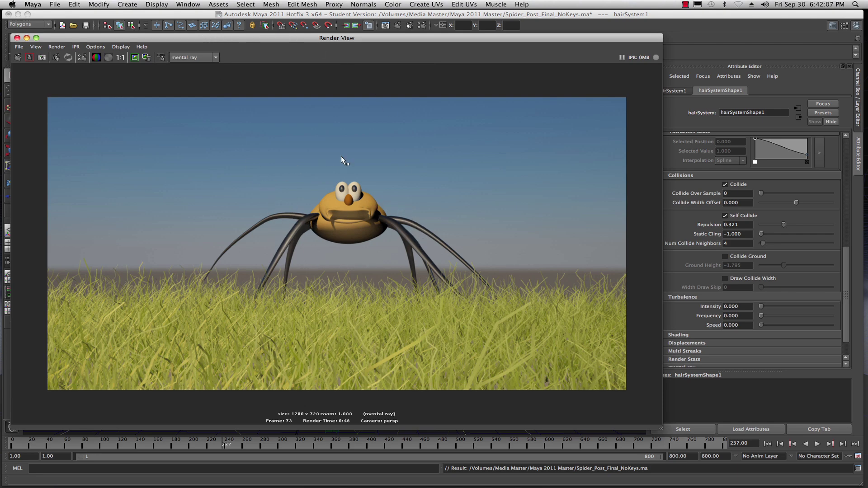
Step: Close the rendered spider image and play the leg simulation from the first frame
left_click_drag(90, 40, 859, 41)
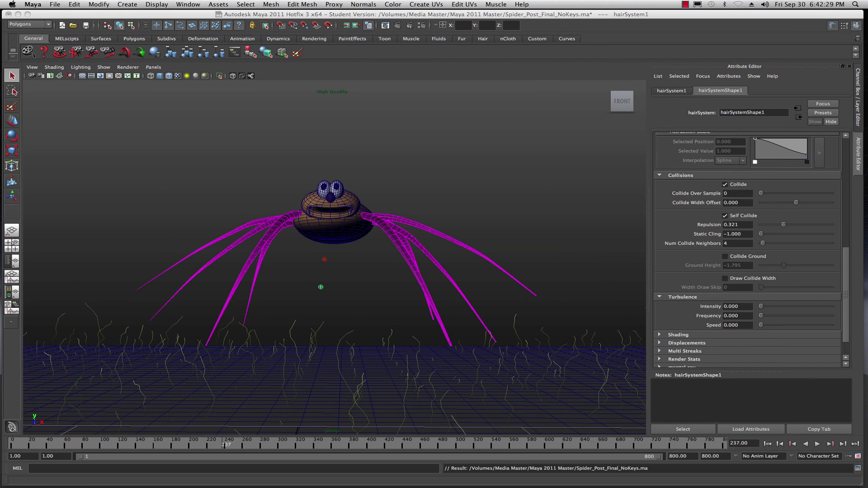
left_click_drag(867, 49, 309, 59)
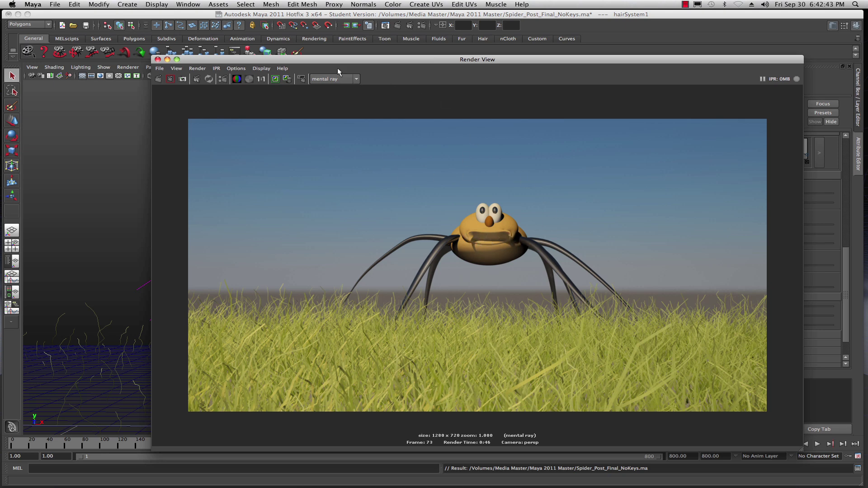
left_click_drag(276, 60, 288, 60)
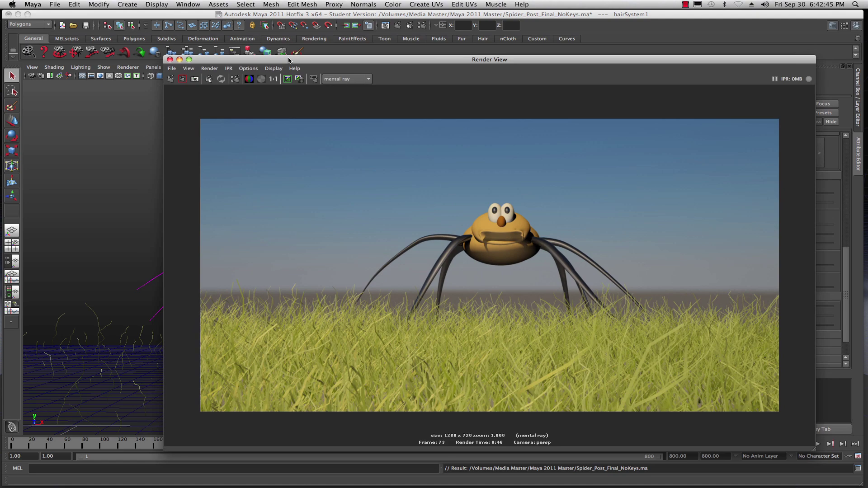
left_click(170, 59)
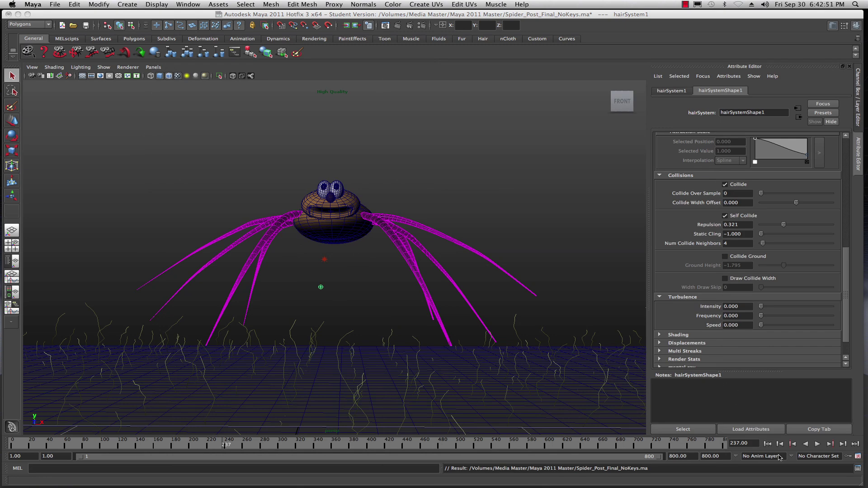
left_click(767, 444)
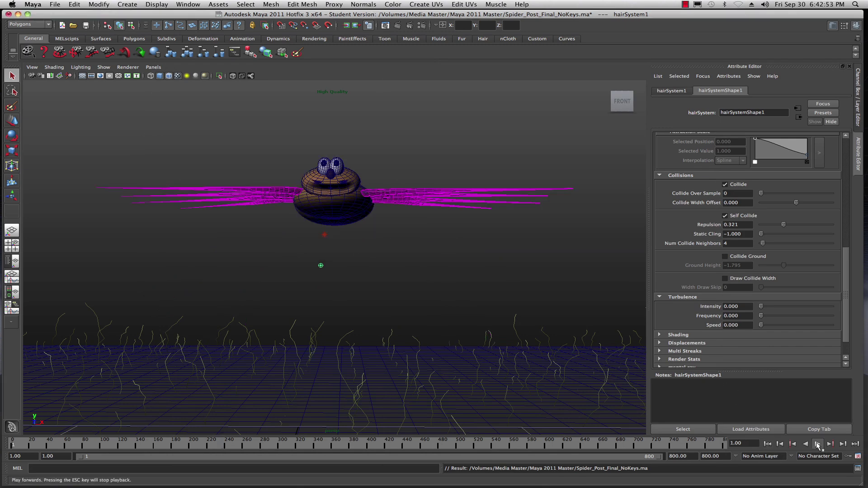
left_click(818, 443)
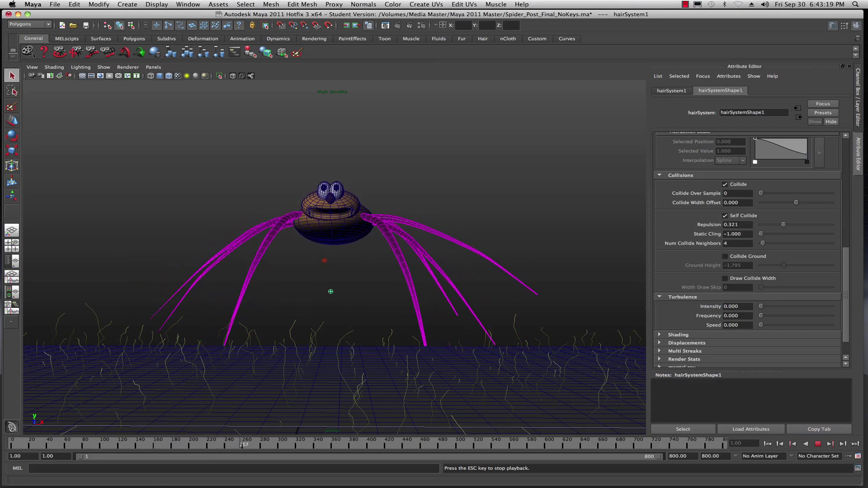
Step: Examine the spider's objects and hair systems in the Outliner, starting from the top of the list, then move it aside
left_click_drag(867, 88, 558, 98)
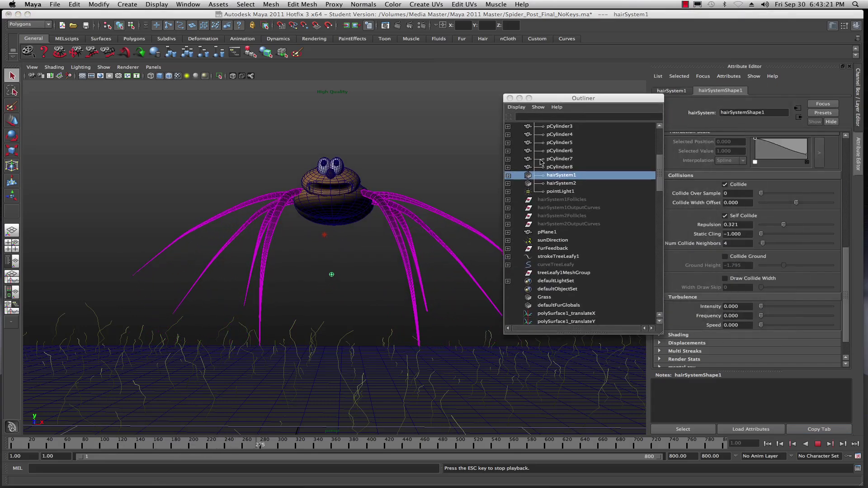
scroll(571, 181, "up", 5)
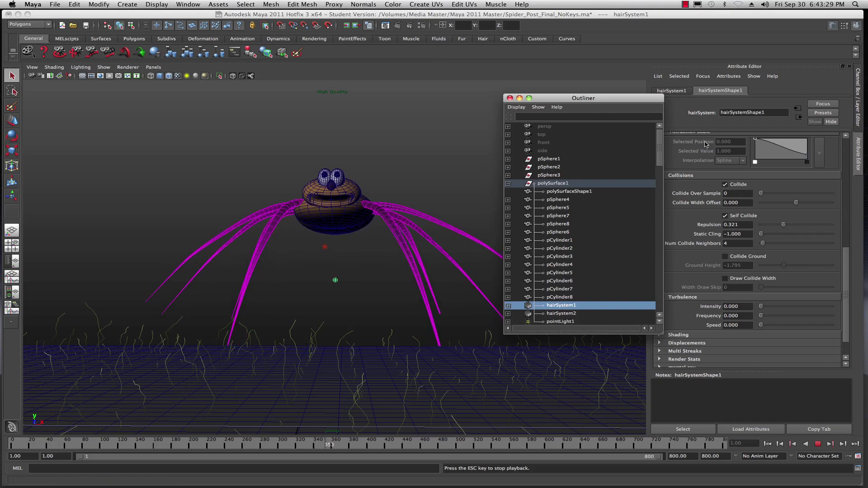
left_click_drag(561, 98, 867, 92)
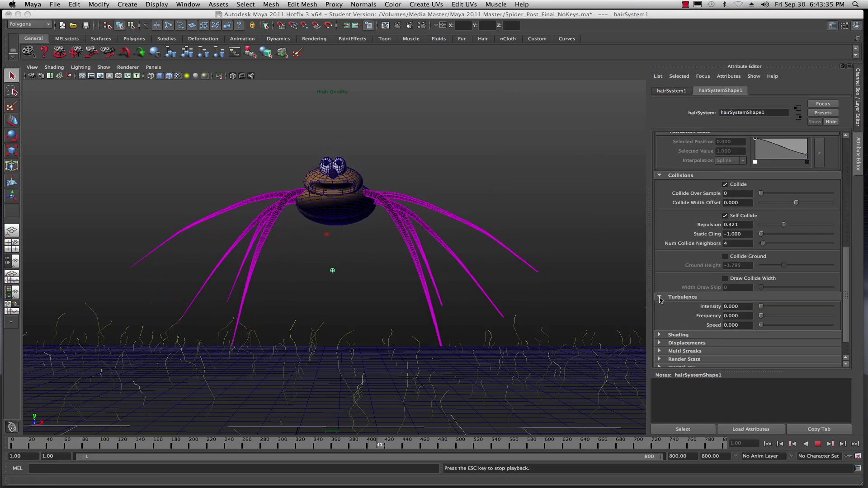
Step: Set the turbulence Frequency of hairSystemShape1 to 0.154 while the simulation plays
scroll(765, 306, "down", 1)
left_click(766, 307)
mouse_move(760, 299)
left_mouse_down()
mouse_move(777, 300)
mouse_move(764, 300)
left_mouse_up()
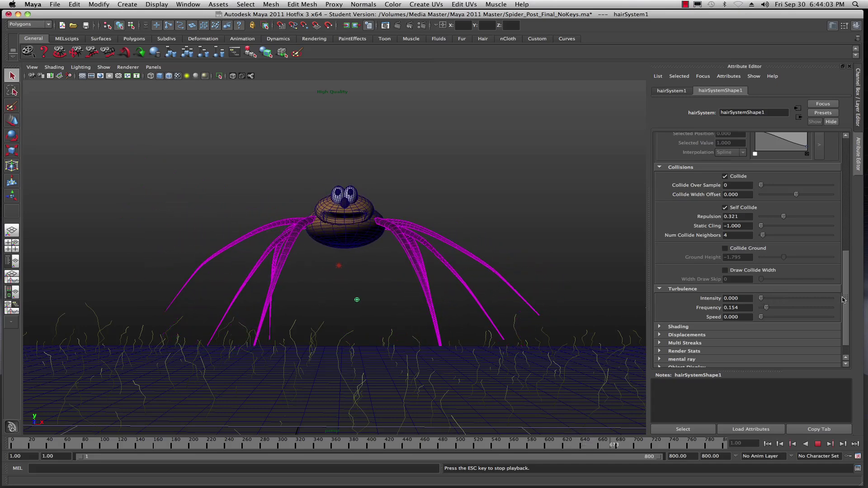
Step: Inspect the Start Curve Attract attribute and its keying options without changing it, and stop the playback
left_click_drag(845, 297, 845, 248)
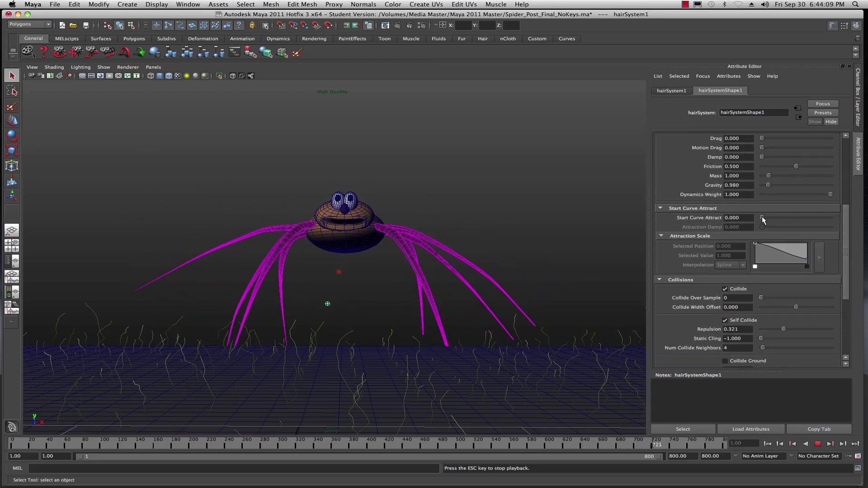
mouse_move(762, 218)
left_mouse_down()
mouse_move(812, 216)
mouse_move(762, 219)
left_mouse_up()
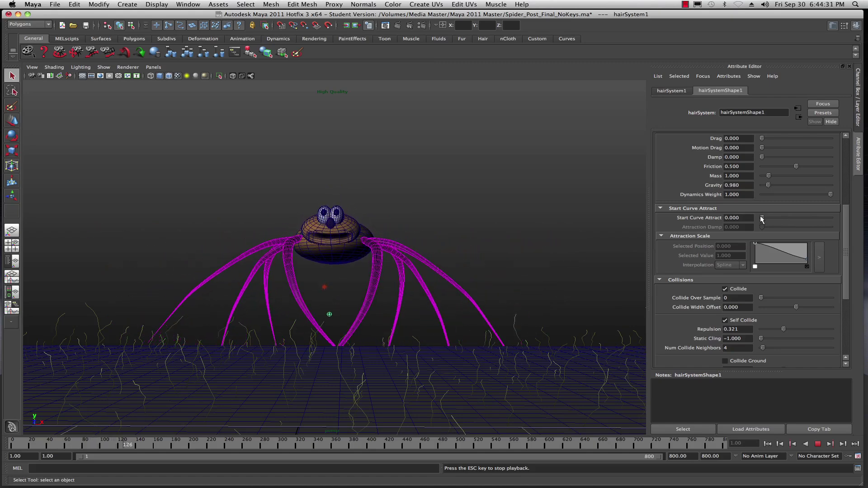
right_click(700, 220)
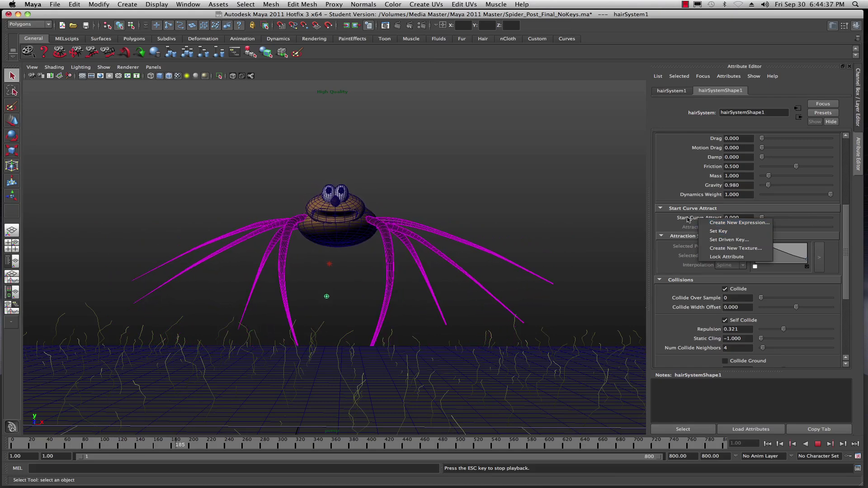
left_click(668, 222)
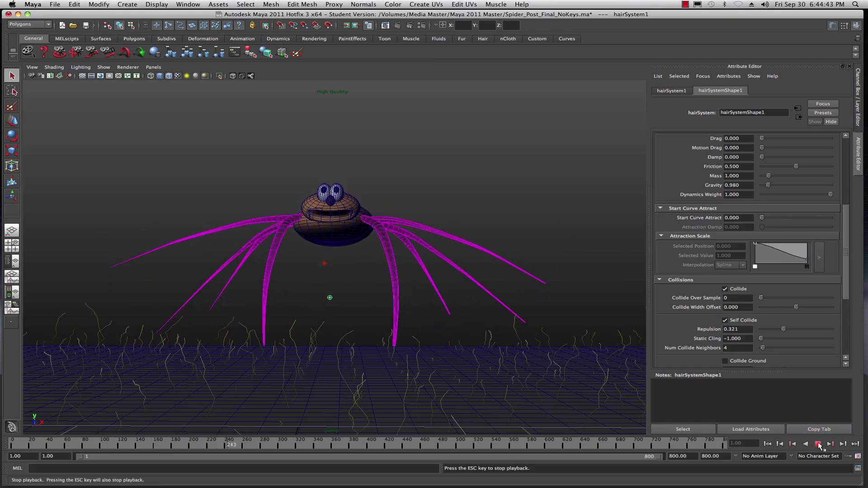
left_click(818, 445)
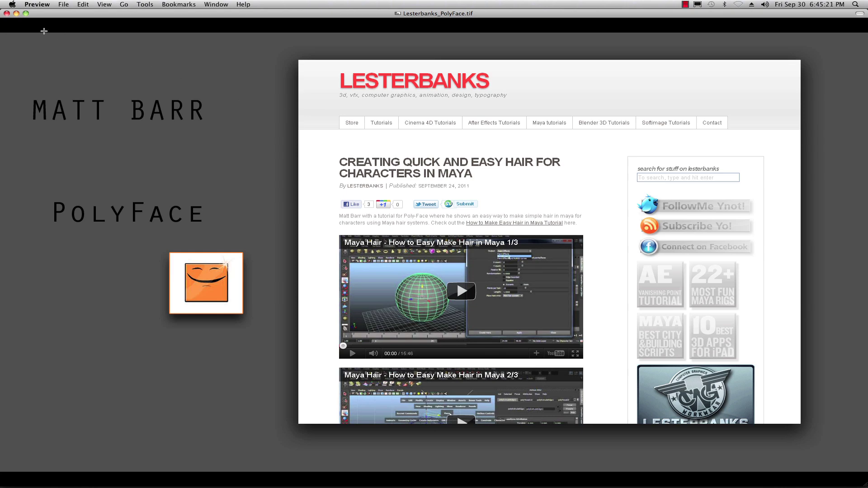
Step: Minimize the Lesterbanks_PolyFace.tif image and switch back to Maya
left_click(17, 13)
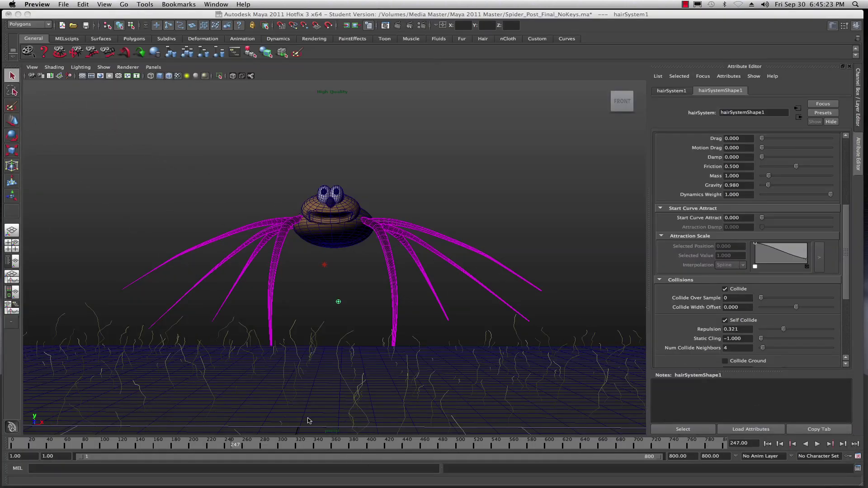
mouse_move(411, 485)
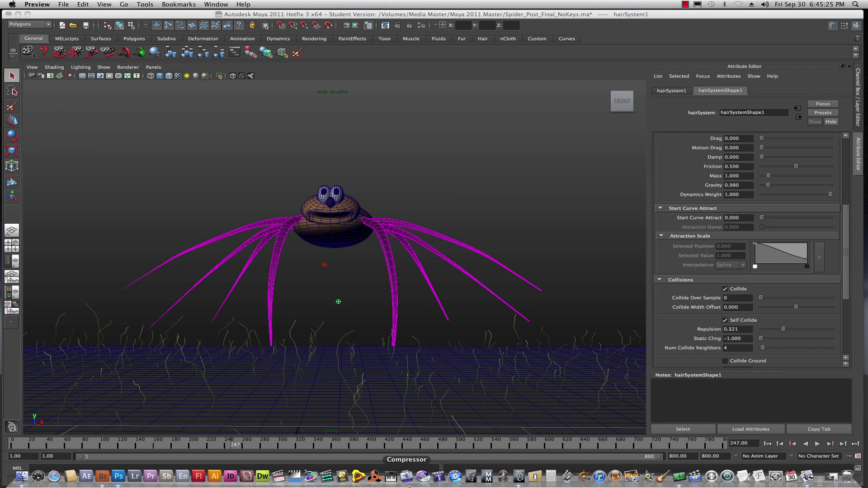
left_click(64, 4)
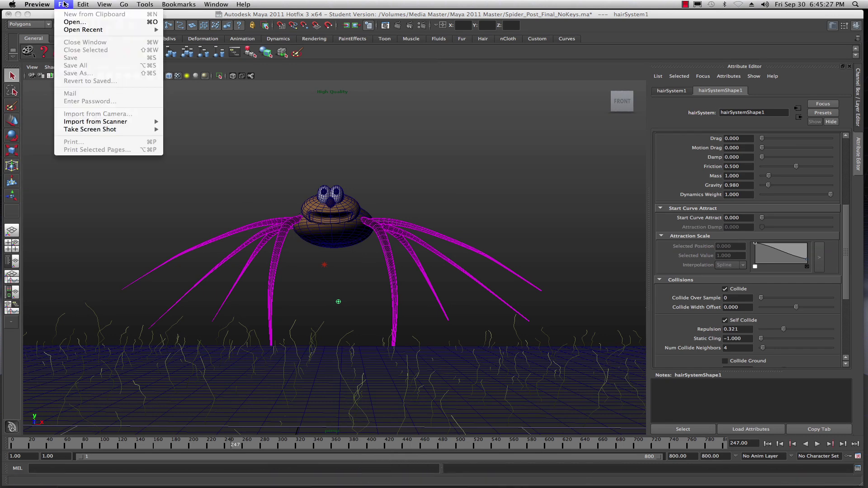
left_click(172, 18)
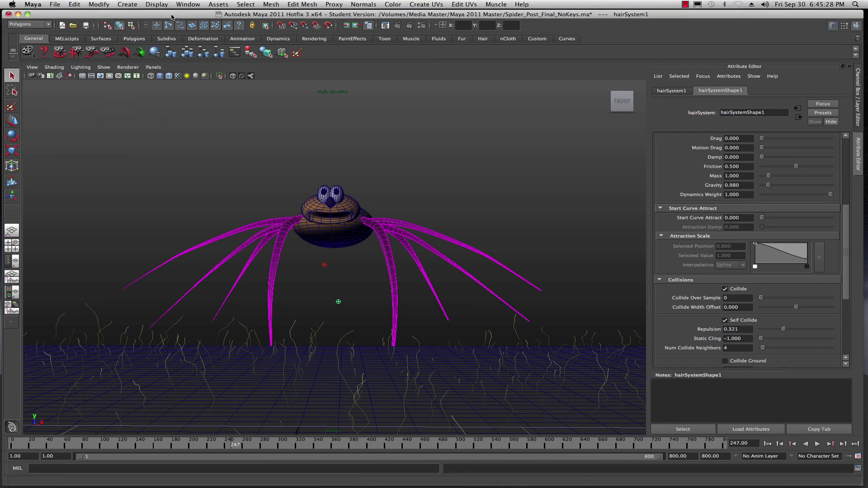
Step: Open the recent scene Spider_Pre_Extrusion.ma, saving the changes to Spider_Post_Final_NoKeys.ma
left_click(56, 4)
mouse_move(84, 185)
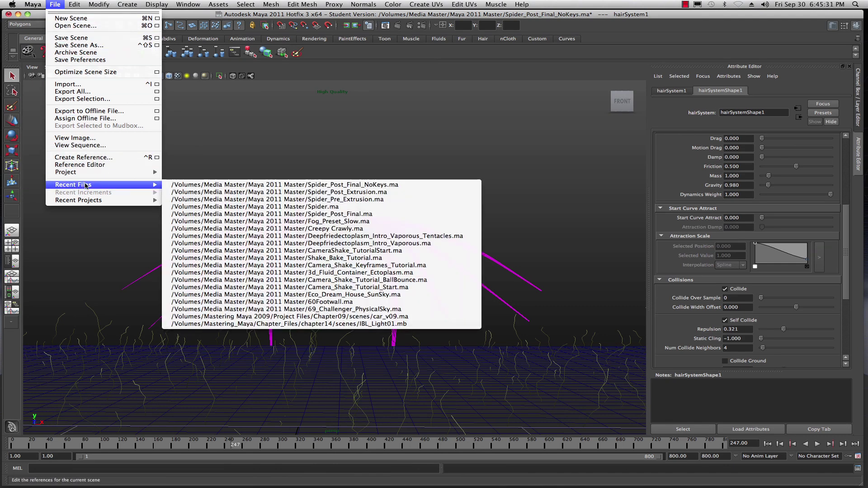
left_click(321, 200)
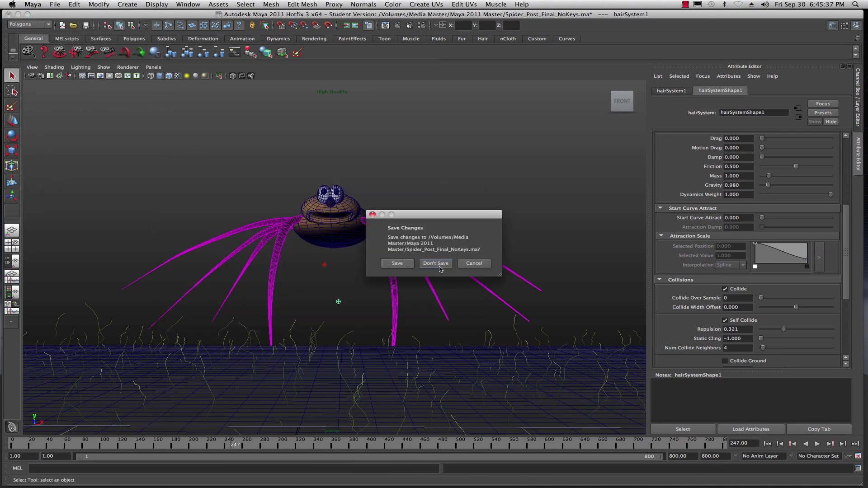
left_click(438, 266)
left_click(395, 263)
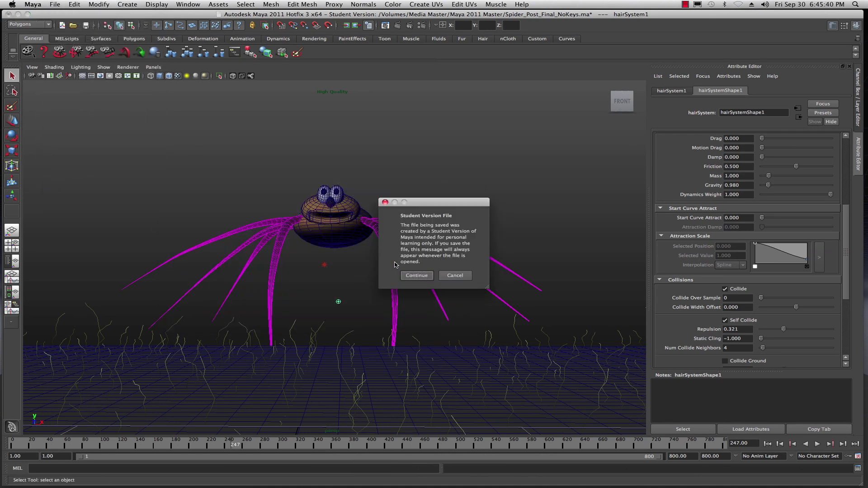
left_click(415, 276)
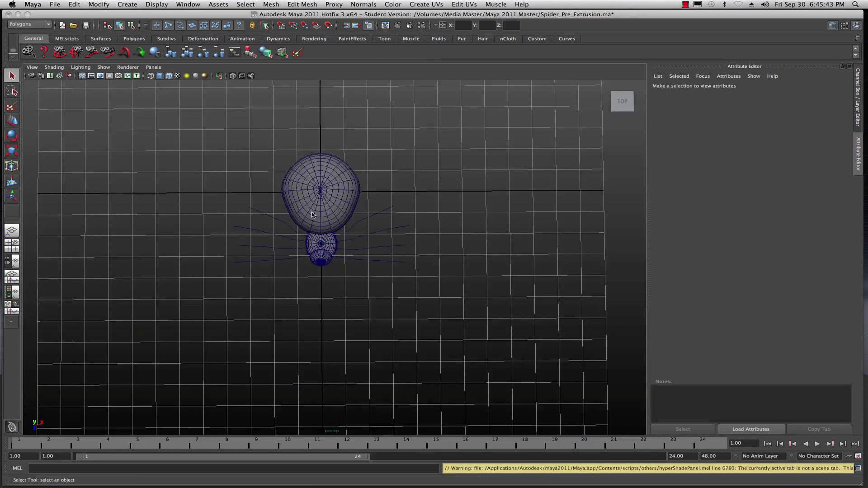
Step: View the spider from the side and select its combined body mesh polySurface1
left_click_drag(254, 215, 335, 176, "alt")
right_click_drag(335, 176, 345, 234, "alt")
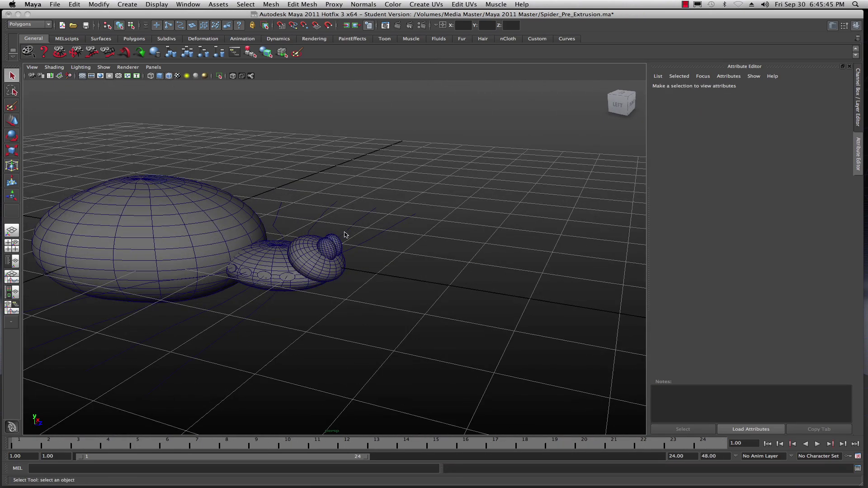
left_click_drag(373, 295, 280, 289, "alt")
left_click(491, 203)
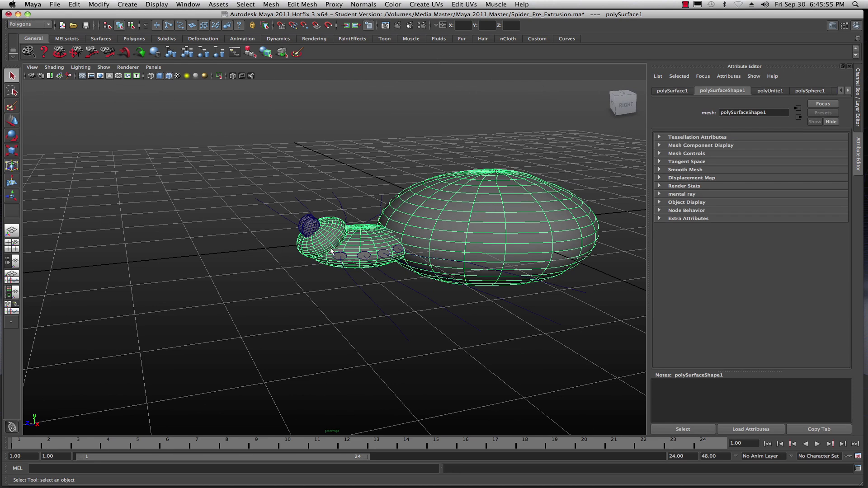
Step: Inspect the leg cylinders on the right side of the spider's body by selecting them one after another
scroll(349, 248, "up", 5)
scroll(351, 245, "up", 3)
left_click(351, 246)
scroll(489, 246, "up", 3)
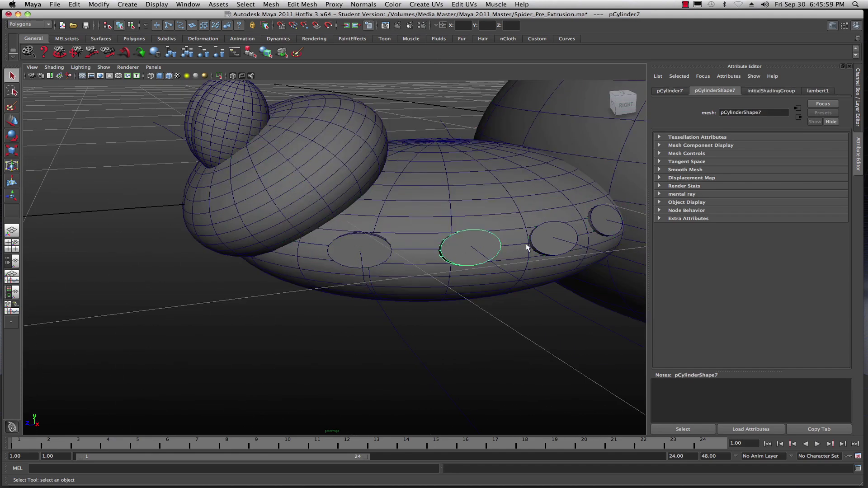
left_click(548, 234)
left_click(610, 216)
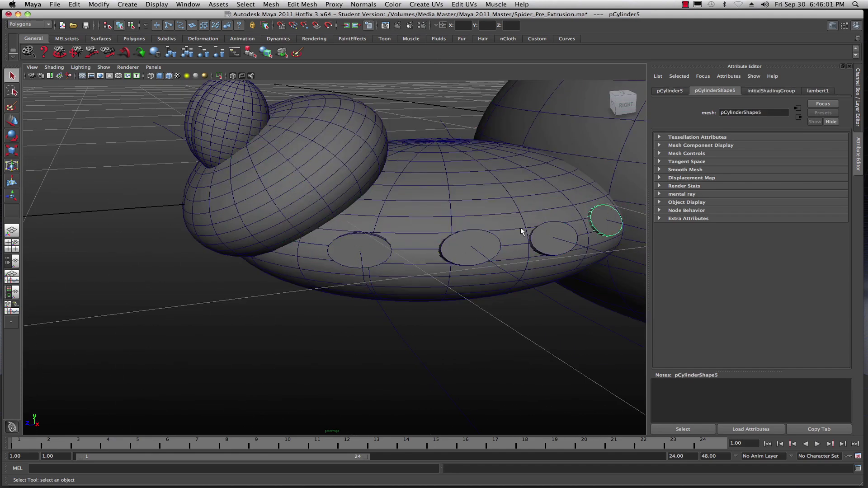
Step: Inspect the leg cylinders on the opposite, left side of the body by selecting them one after another
left_click_drag(450, 222, 348, 247, "alt")
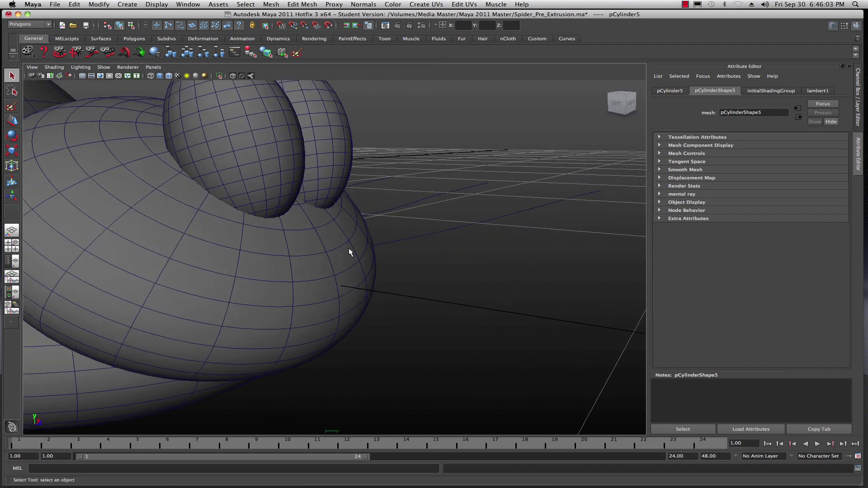
scroll(348, 247, "down", 5)
left_click(133, 280)
left_click(88, 272)
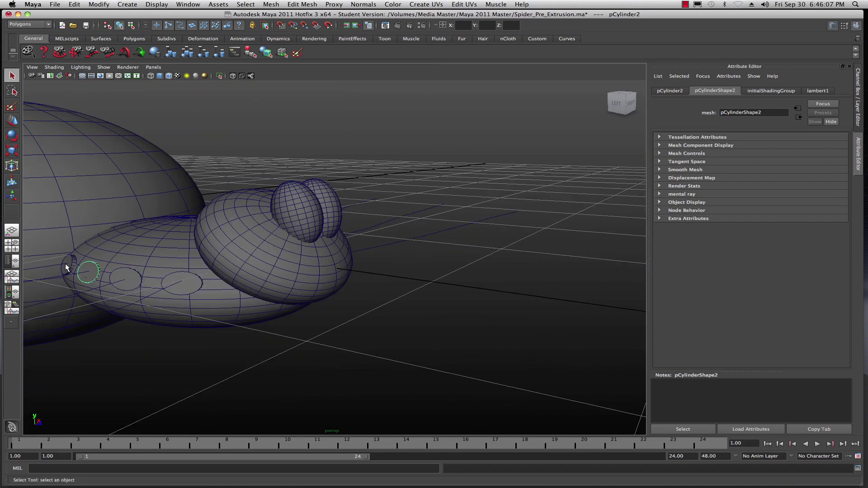
left_click(66, 264)
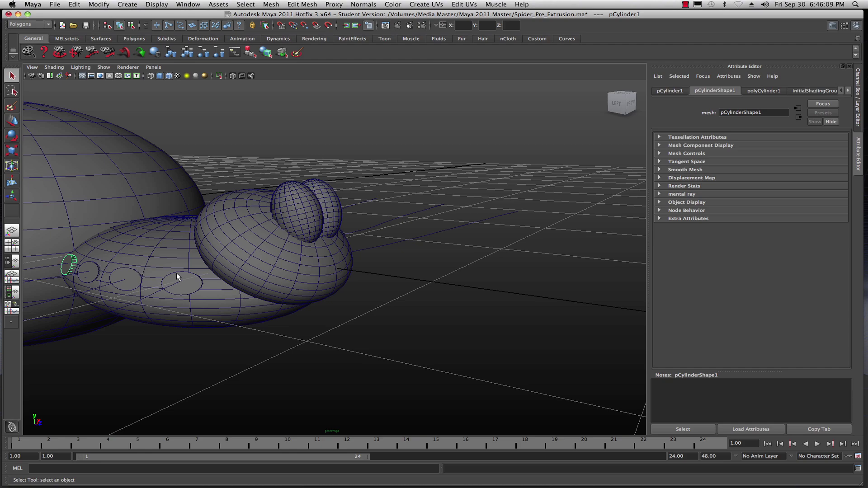
Step: Select all eight leg curves on both sides of the spider to show the extrusion paths
left_click_drag(197, 246, 135, 289, "alt")
left_click_drag(451, 243, 484, 287)
scroll(431, 276, "down", 6)
left_click_drag(443, 113, 444, 263)
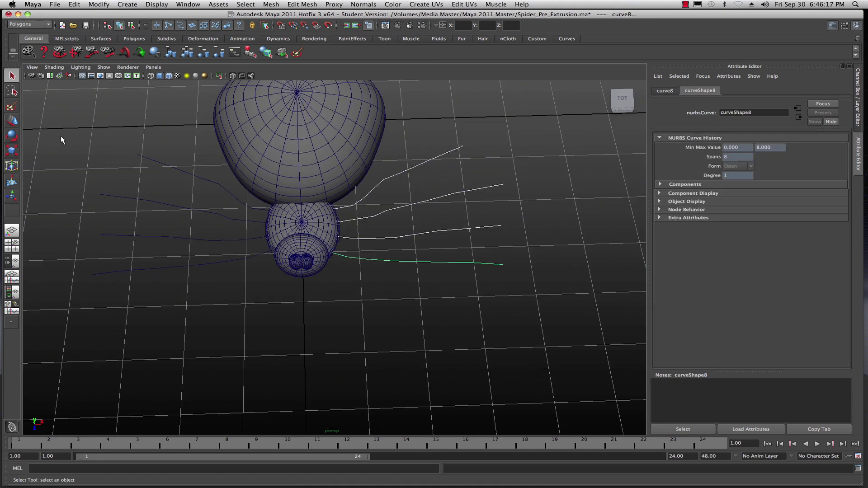
left_click_drag(59, 137, 169, 290, "shift")
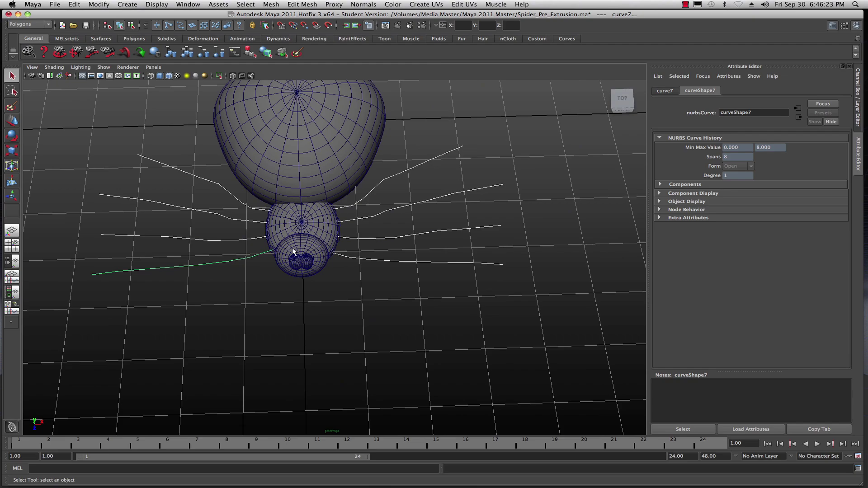
Step: Select the front leg cylinder on the spider's left-view side to inspect its outer face at the body
left_click_drag(249, 288, 332, 248, "alt")
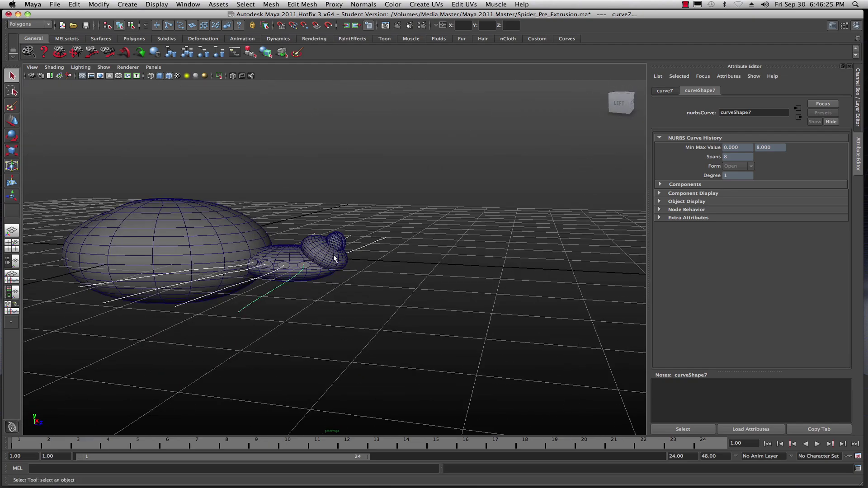
scroll(347, 289, "up", 10)
left_click_drag(213, 306, 248, 307, "alt")
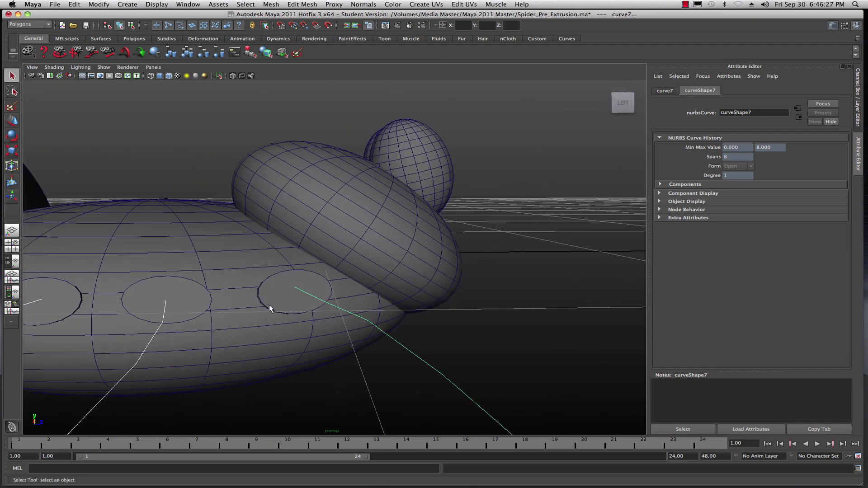
left_click(280, 298)
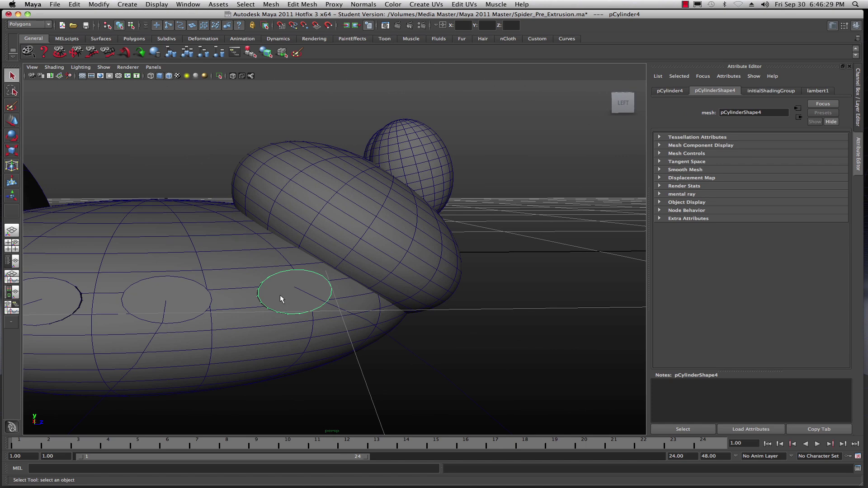
left_click_drag(281, 297, 301, 298, "alt")
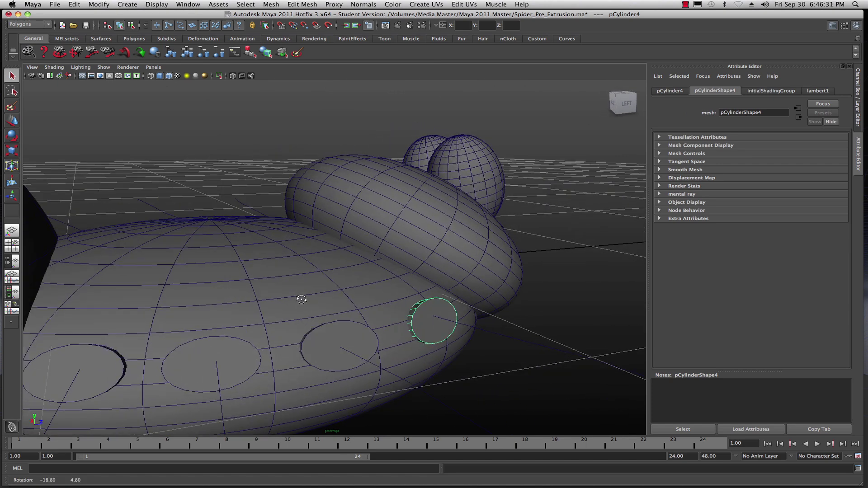
Step: Turn on X-ray shading and select curve7, the path belonging to the front leg cylinder
left_click(232, 76)
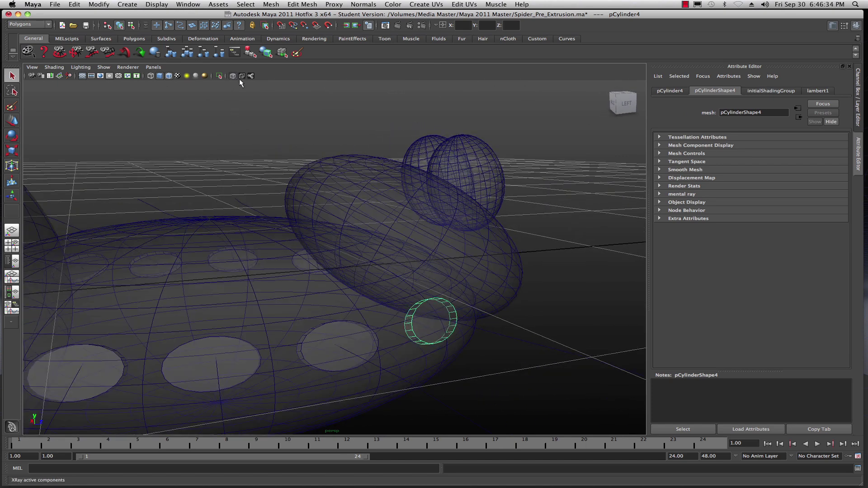
left_click(482, 334)
scroll(437, 327, "up", 2)
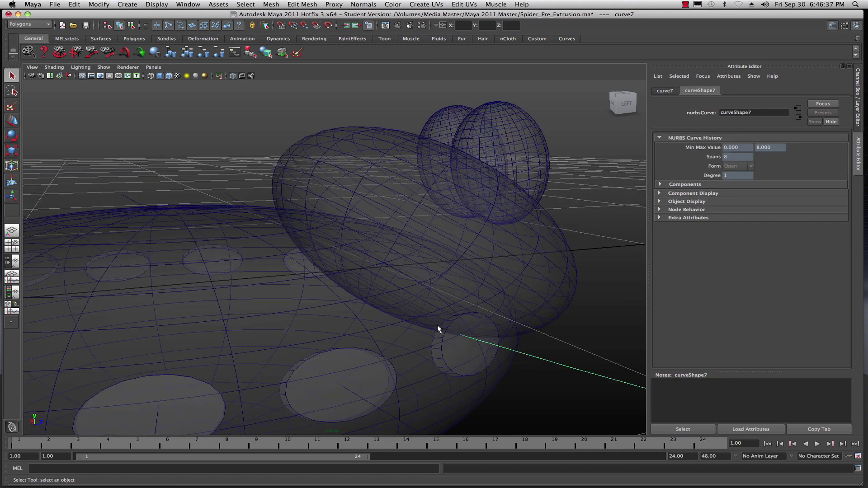
Step: Examine up close where the front leg curve starts relative to the cylinder's outer face, and turn X-ray shading off
left_click_drag(435, 351, 461, 348, "alt")
middle_click_drag(486, 336, 304, 312, "alt")
scroll(303, 312, "up", 2)
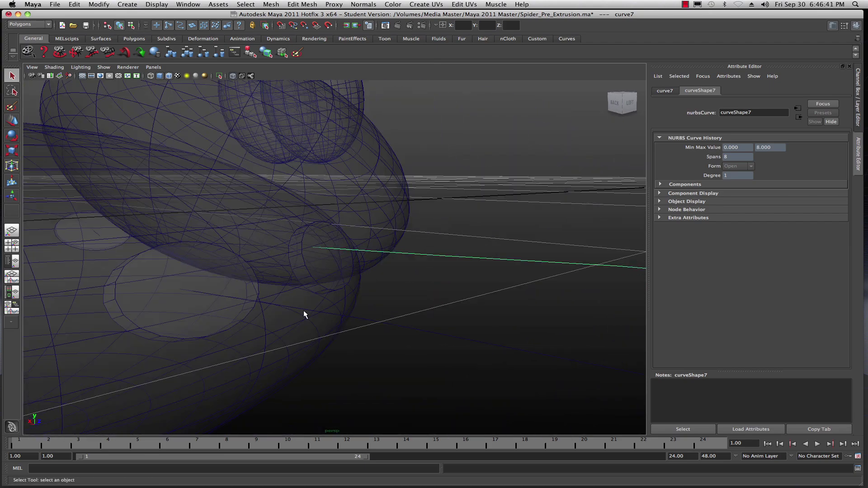
scroll(312, 314, "up", 2)
scroll(437, 312, "up", 3)
left_click_drag(468, 312, 444, 312, "alt")
middle_click_drag(444, 312, 454, 332, "alt")
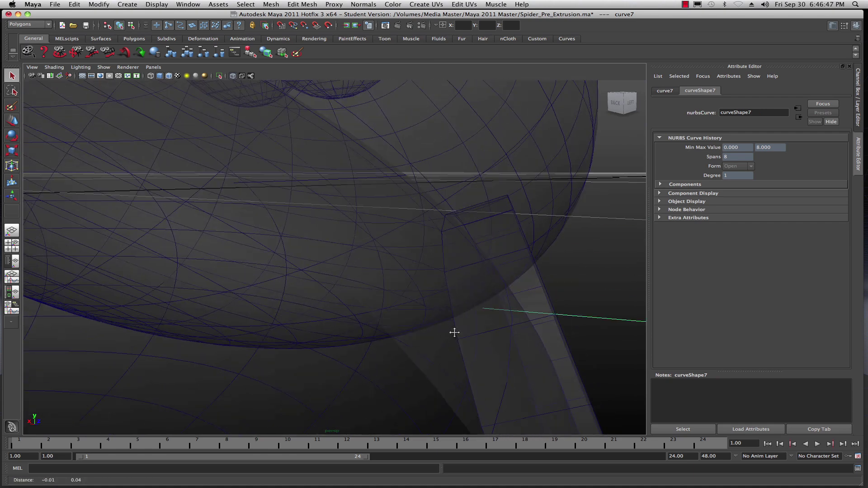
left_click_drag(463, 313, 337, 309, "alt")
scroll(436, 315, "down", 10)
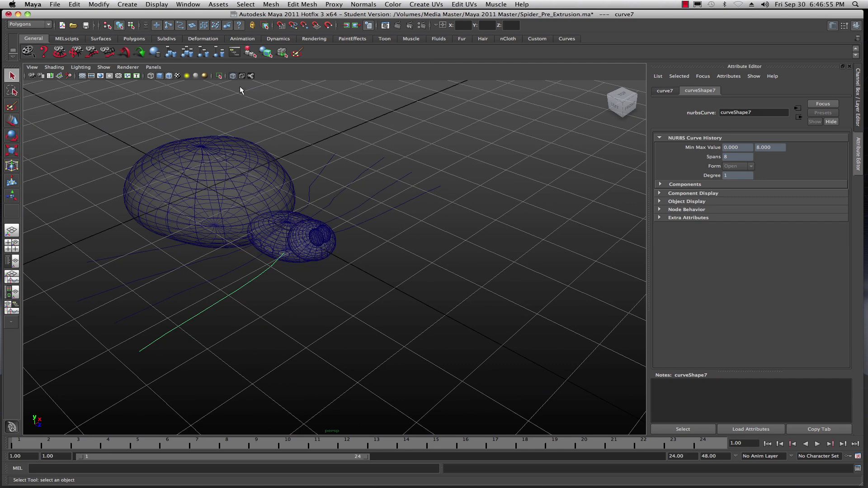
left_click(232, 76)
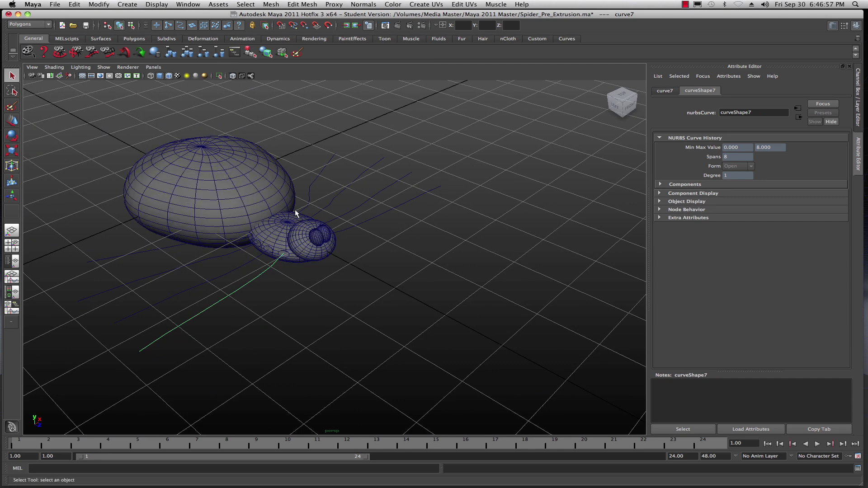
Step: Select curve5, the second leg curve from the front, and activate the Move tool on it
left_click(238, 265)
scroll(245, 243, "up", 5)
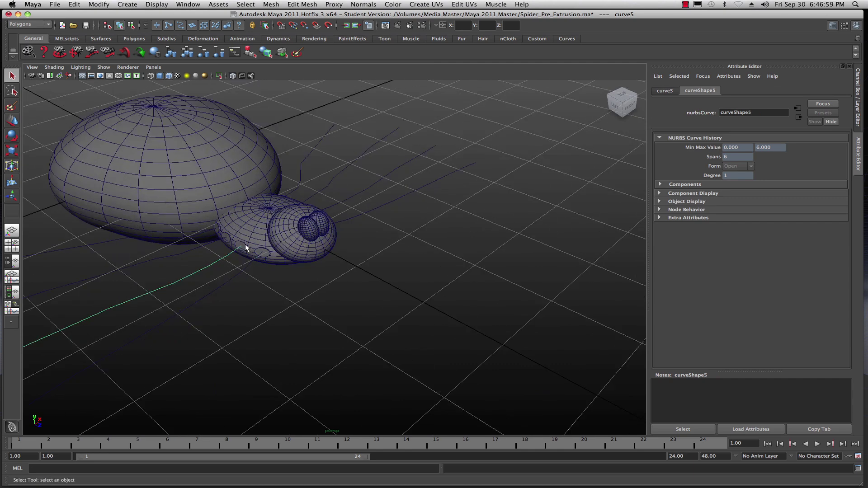
left_click(11, 121)
left_click_drag(123, 110, 96, 94)
scroll(85, 175, "up", 2)
scroll(320, 223, "down", 5)
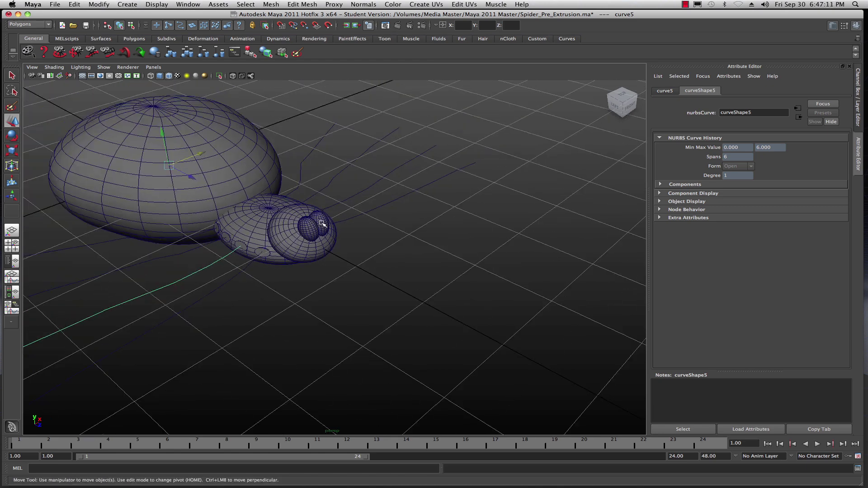
Step: Switch to the full-size top orthographic view and clear the selection
left_click_drag(308, 262, 261, 206, "alt")
left_click_drag(413, 306, 412, 318, "alt")
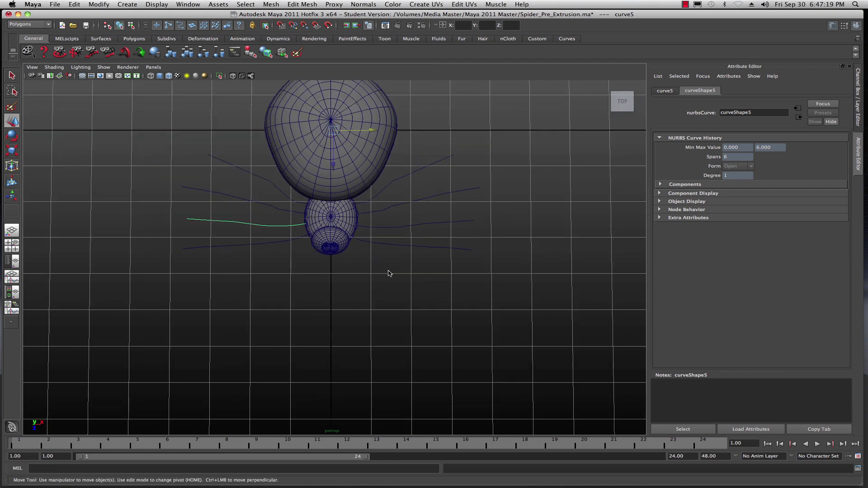
key("space")
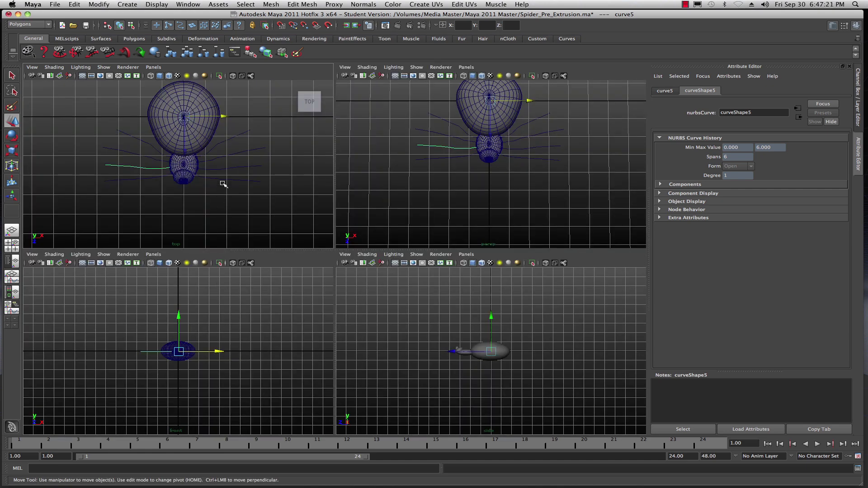
key("space")
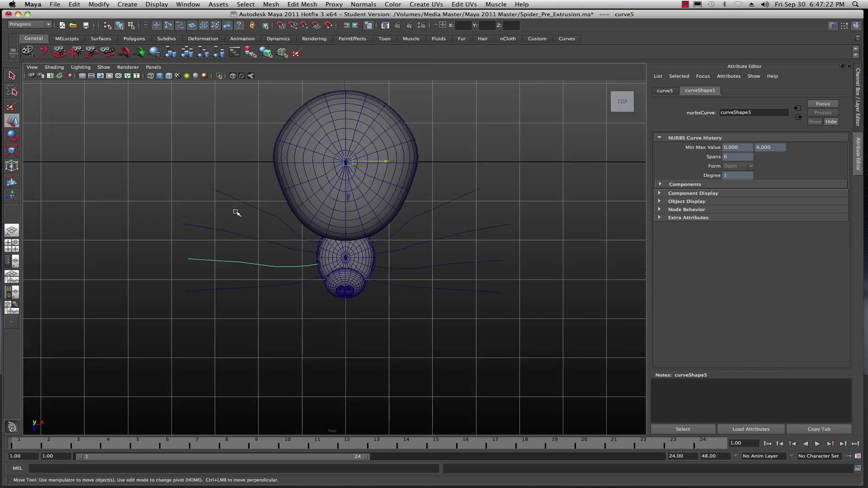
left_click(407, 326)
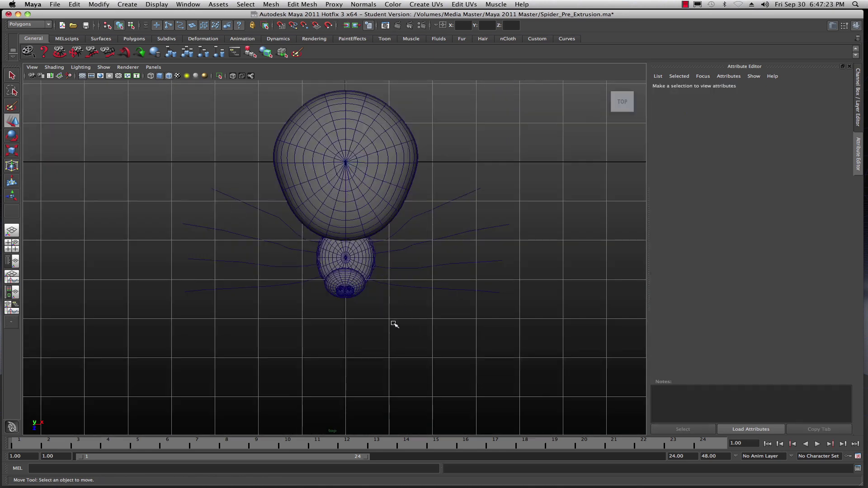
Step: Draw a six-point EP curve outward from beside the spider's head, just ahead of its front leg curve
left_click(123, 4)
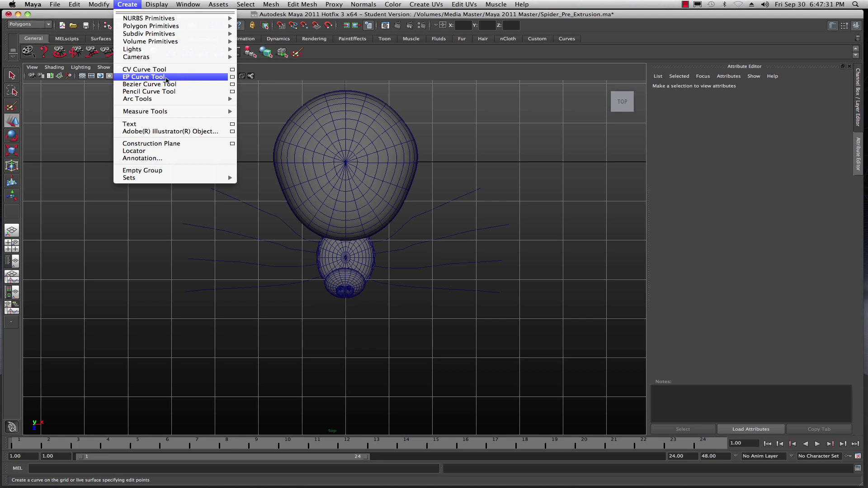
left_click(207, 78)
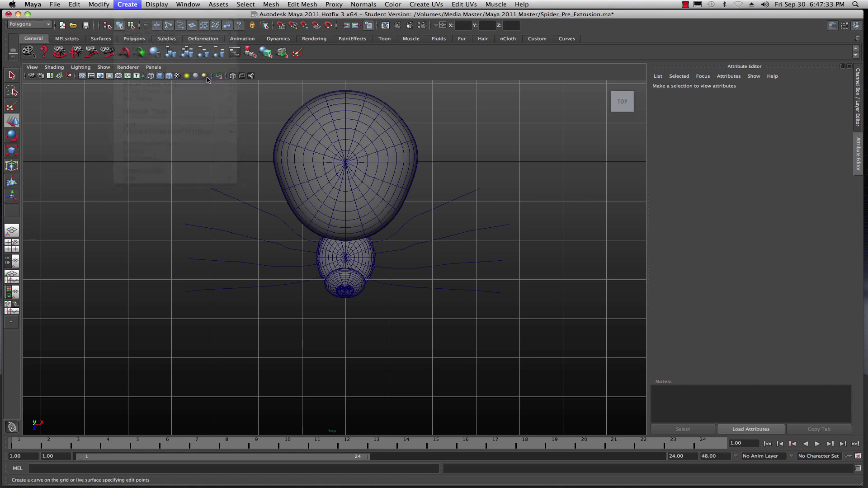
scroll(321, 273, "up", 5)
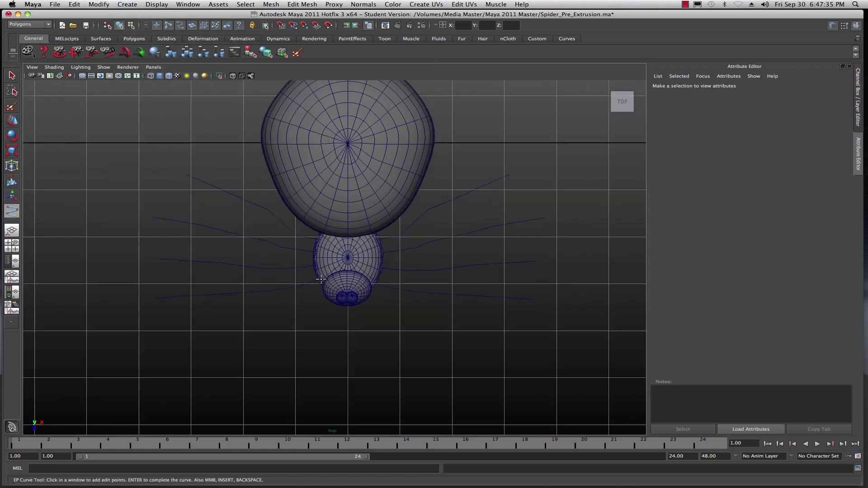
left_click(311, 304)
left_click(131, 337)
left_click(88, 357)
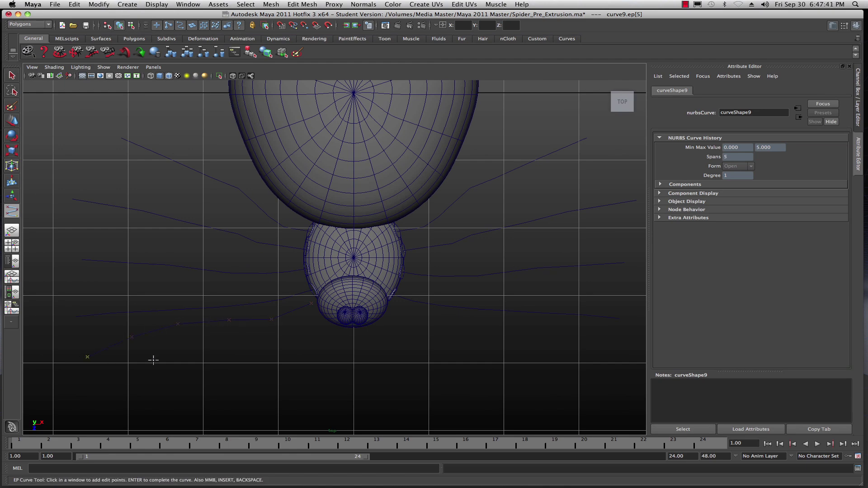
key("Return")
key("w")
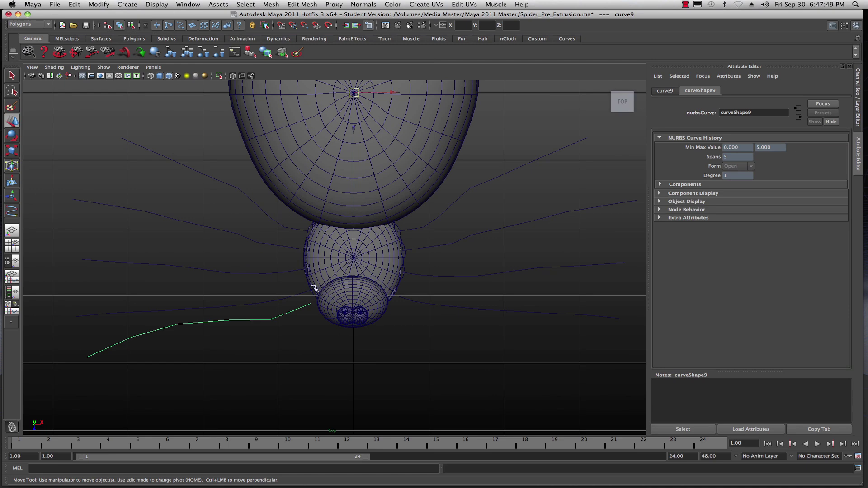
Step: Return to the perspective view, look at the new curve beside the body from the front, and clear the selection
key("space")
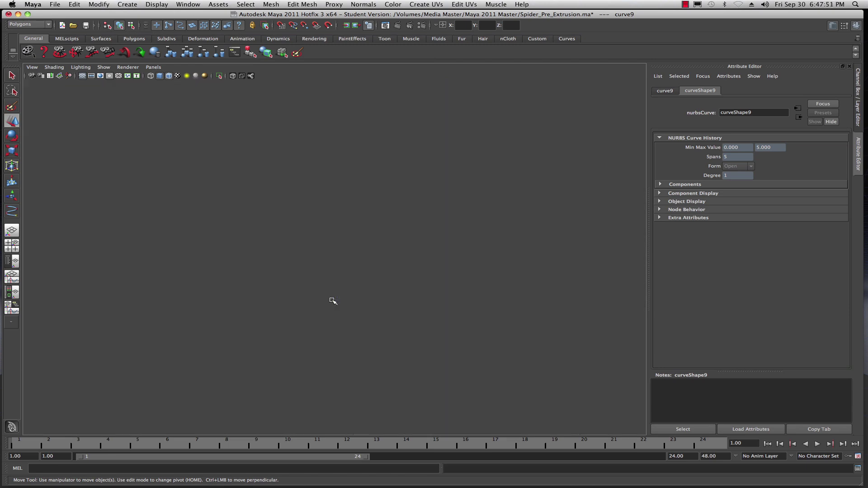
key("space")
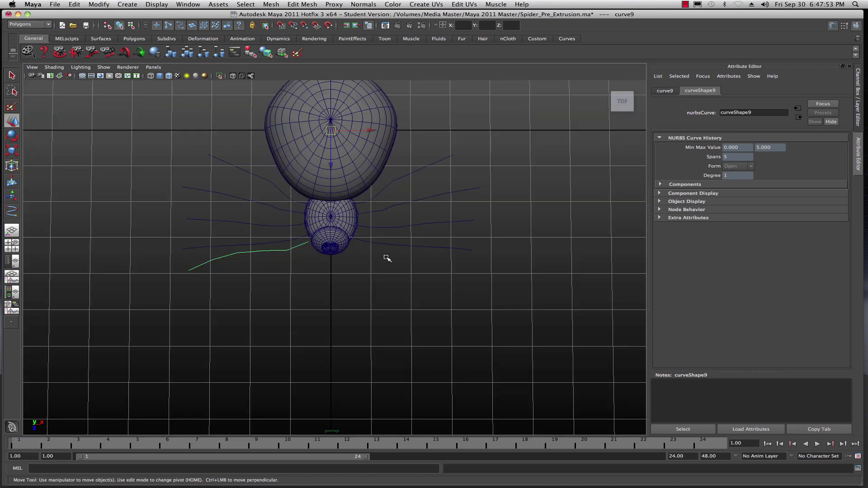
left_click_drag(374, 283, 384, 248, "alt")
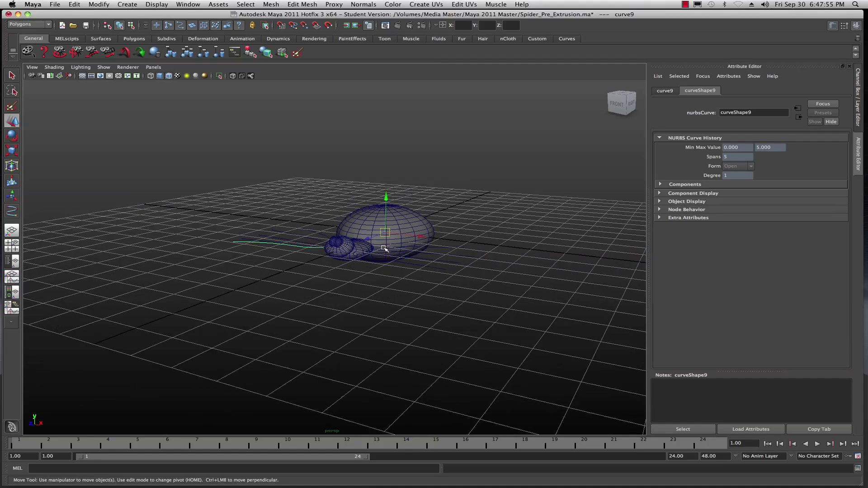
left_click_drag(356, 299, 357, 310, "alt")
left_click(349, 264)
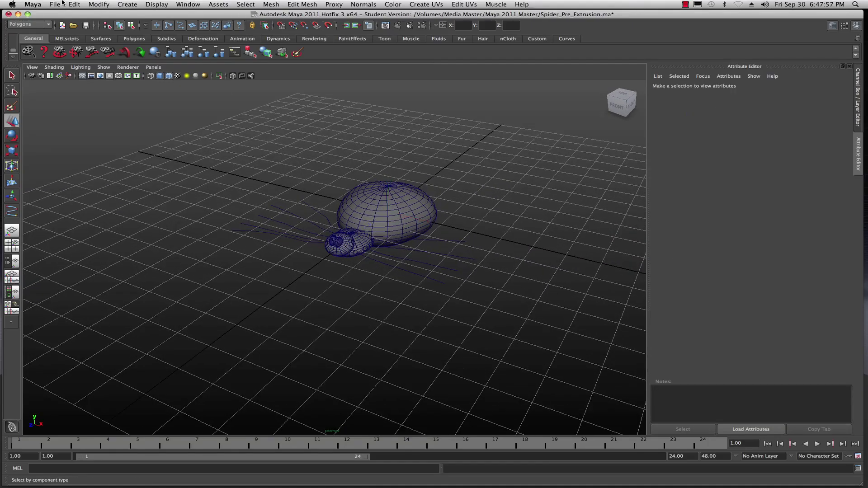
Step: Create a flat polygon cylinder on the grid in front of the spider, about 0.84 in radius and 0.15 high
left_click(126, 4)
mouse_move(149, 26)
left_click(256, 45)
left_click_drag(313, 335, 306, 311)
left_click(308, 325)
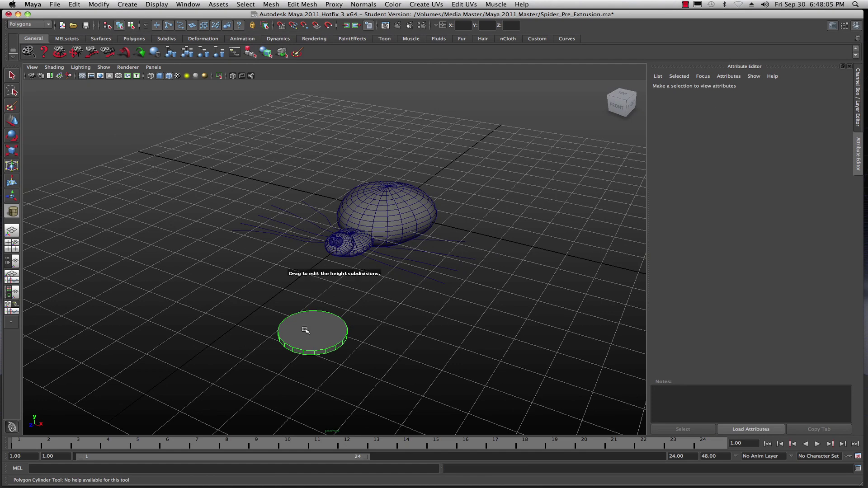
scroll(234, 294, "up", 4)
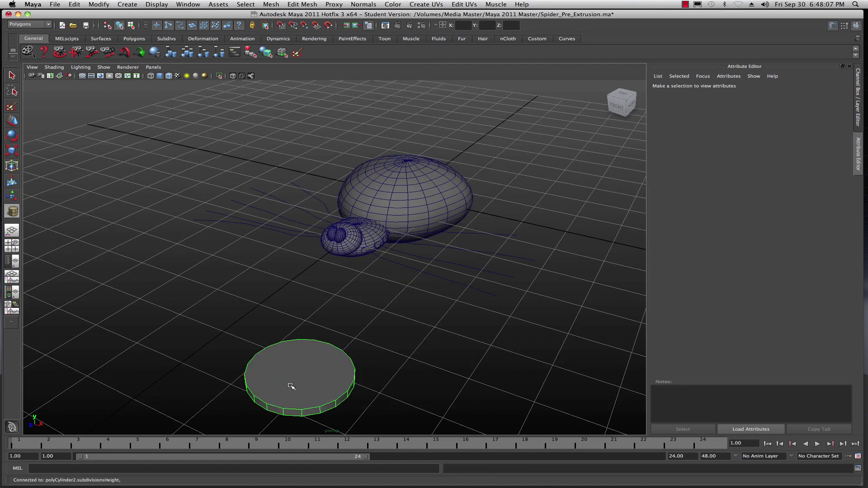
left_click(303, 377)
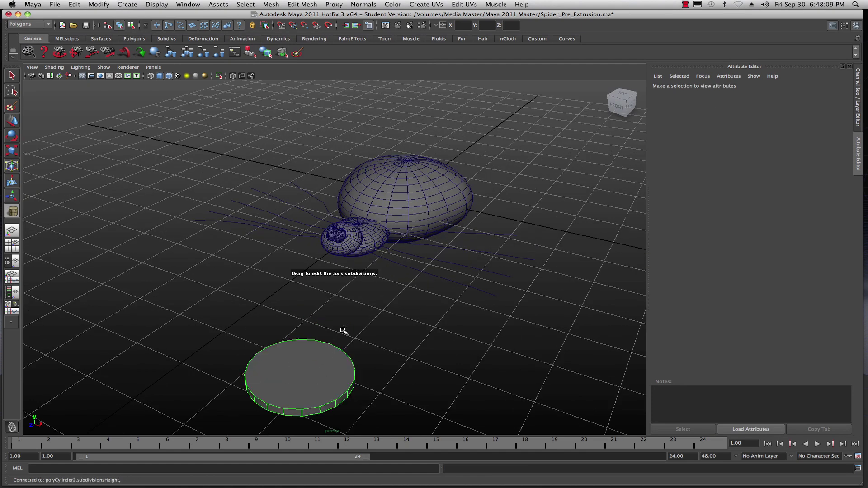
left_click(325, 362)
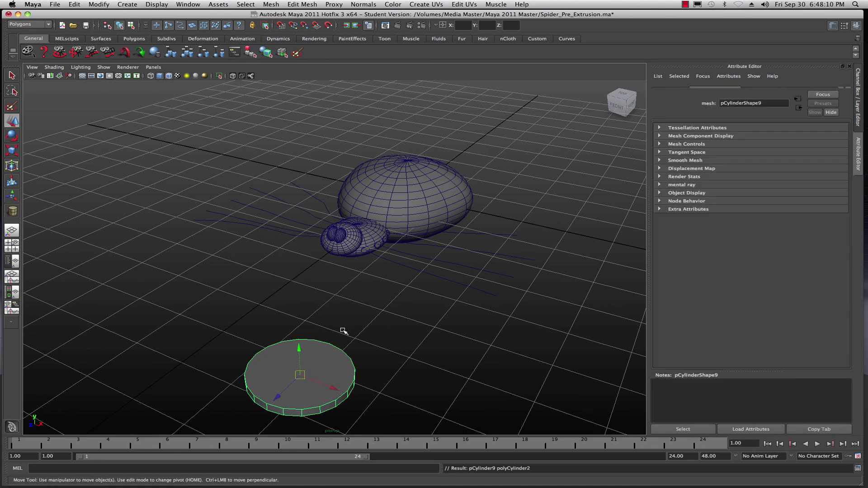
Step: Select the new cylinder's top cap face, view the cylinder's subdivision settings, and clear the selection
right_click(323, 362)
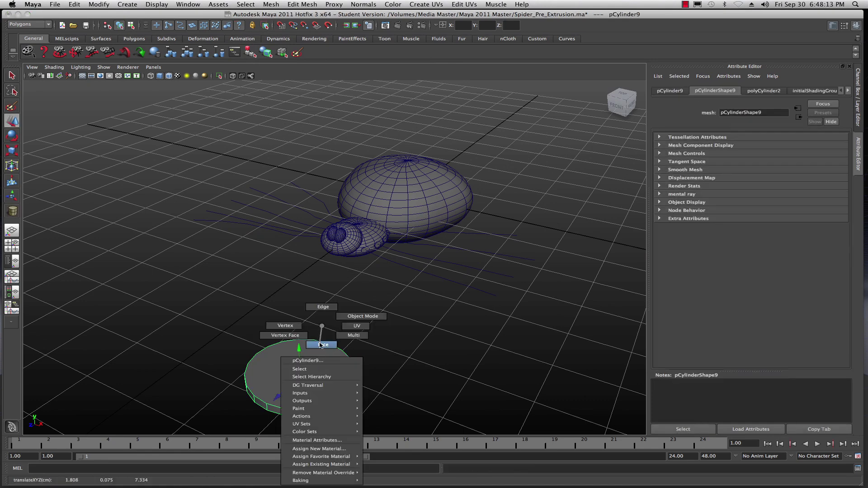
left_click(323, 345)
left_click(312, 350)
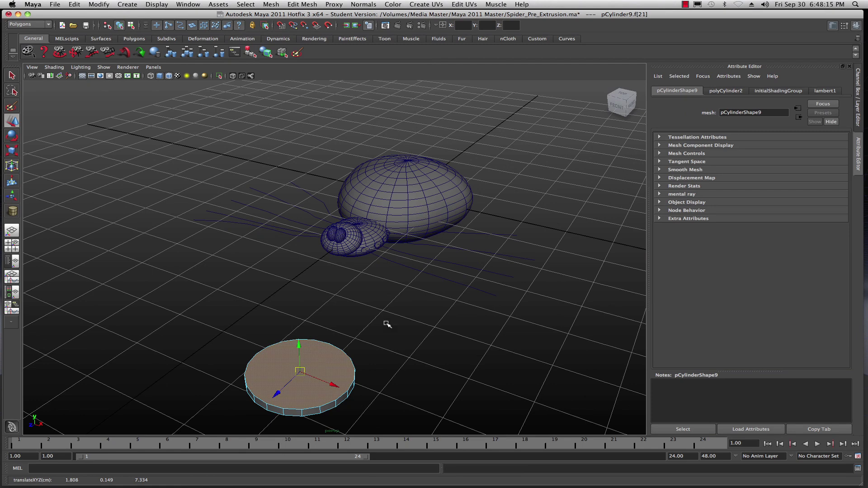
left_click(723, 91)
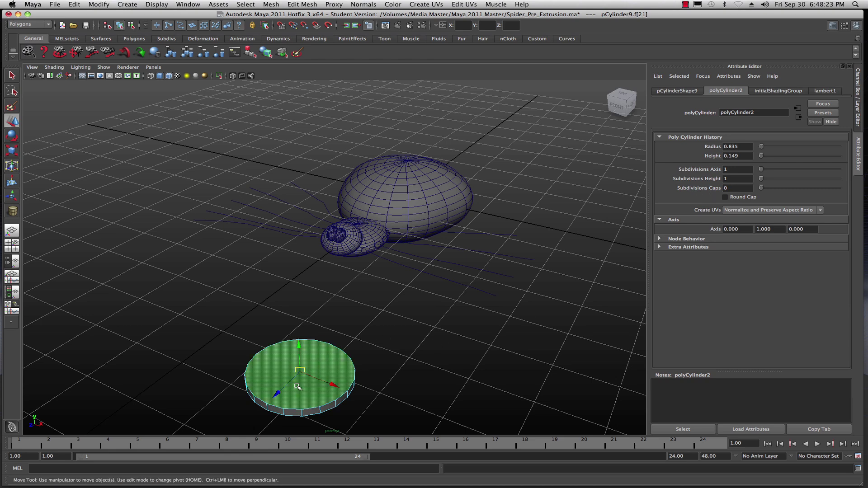
left_click(390, 345)
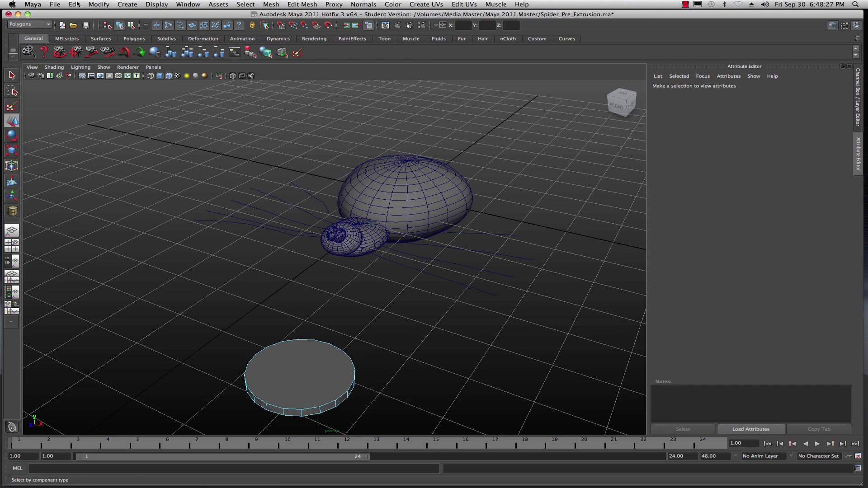
Step: Open the recent scene Spider_Post_Extrusion.ma, discarding the changes to the current scene
left_click(75, 4)
mouse_move(55, 4)
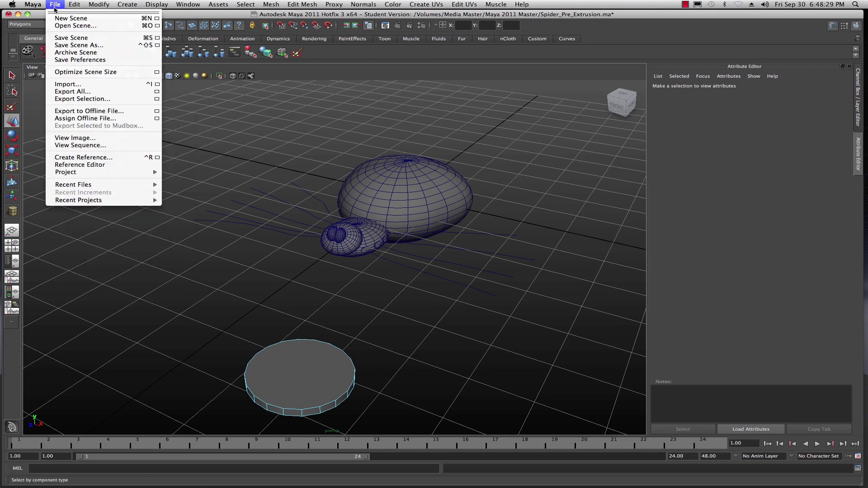
mouse_move(102, 185)
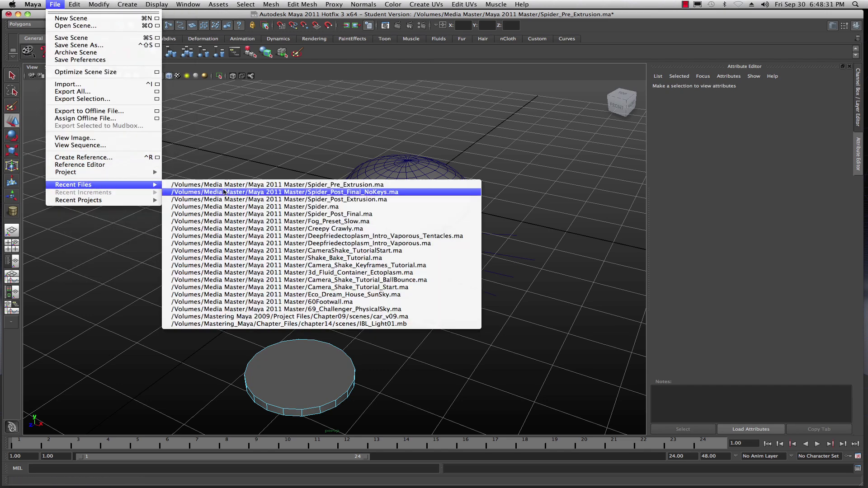
left_click(340, 200)
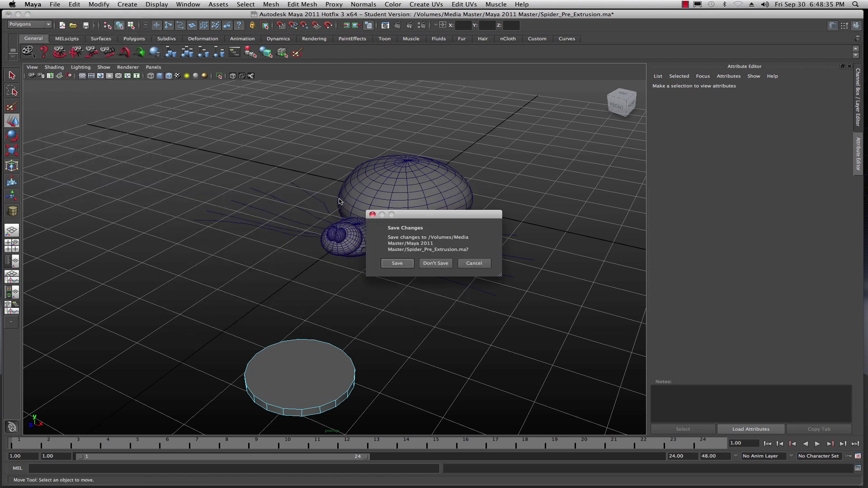
left_click(435, 264)
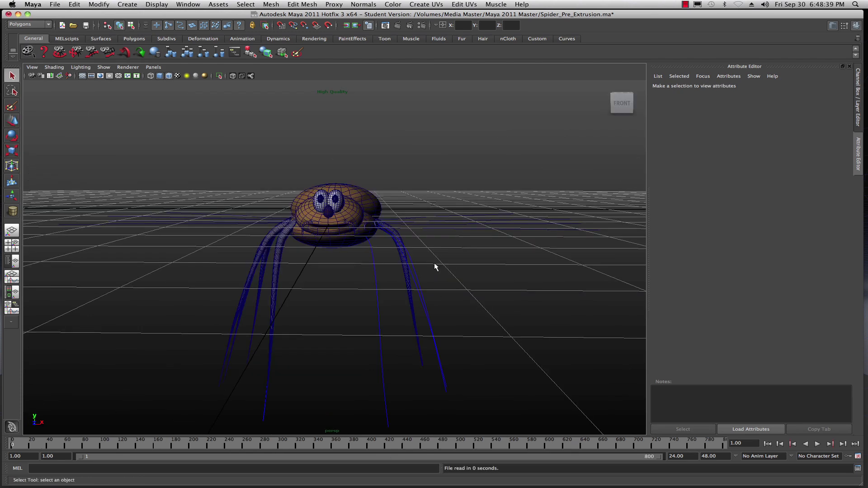
Step: Examine the extruded spider legs from the side and from above, with the timeline rewound to the first frame
left_click_drag(298, 276, 384, 277, "alt")
scroll(394, 265, "up", 5)
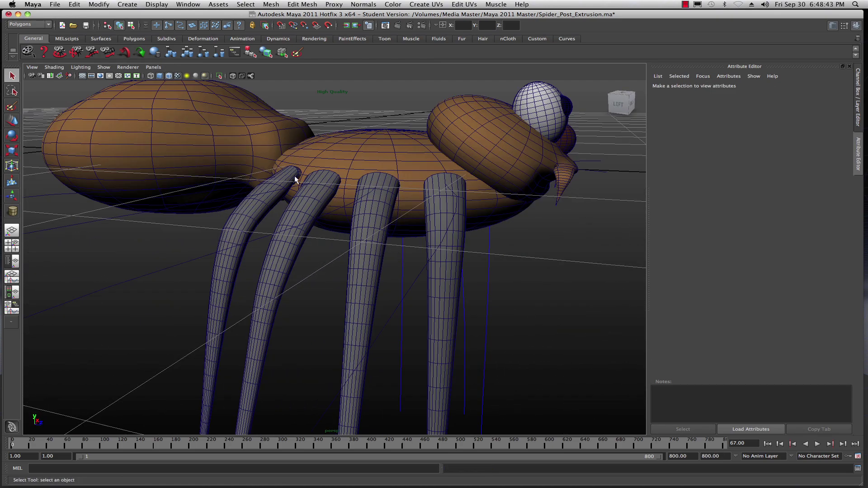
left_click_drag(414, 265, 348, 269, "alt")
scroll(308, 264, "down", 5)
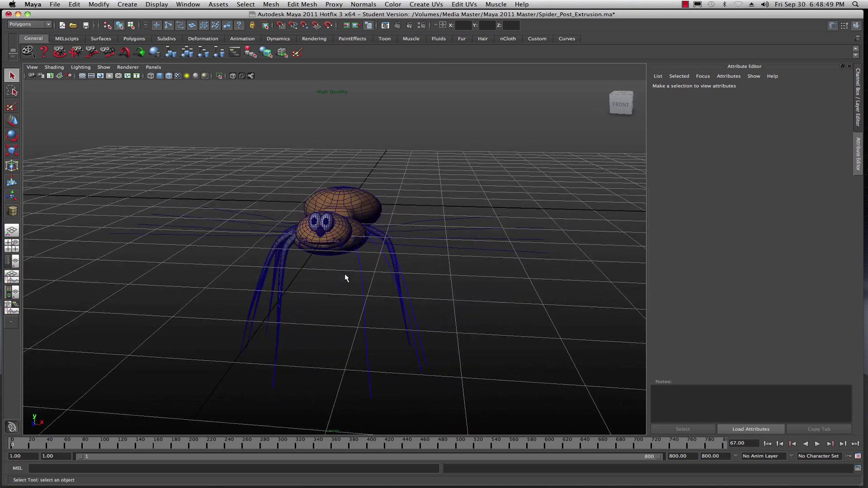
left_click(767, 443)
left_click_drag(411, 324, 431, 349, "alt")
Step: Reopen the recent scene Spider_Pre_Extrusion.ma, saving the changes to the current scene
left_click(74, 4)
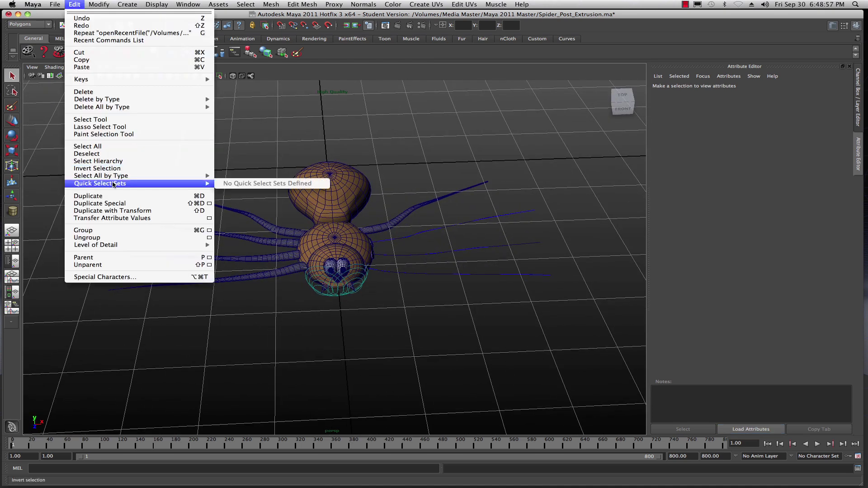
mouse_move(61, 4)
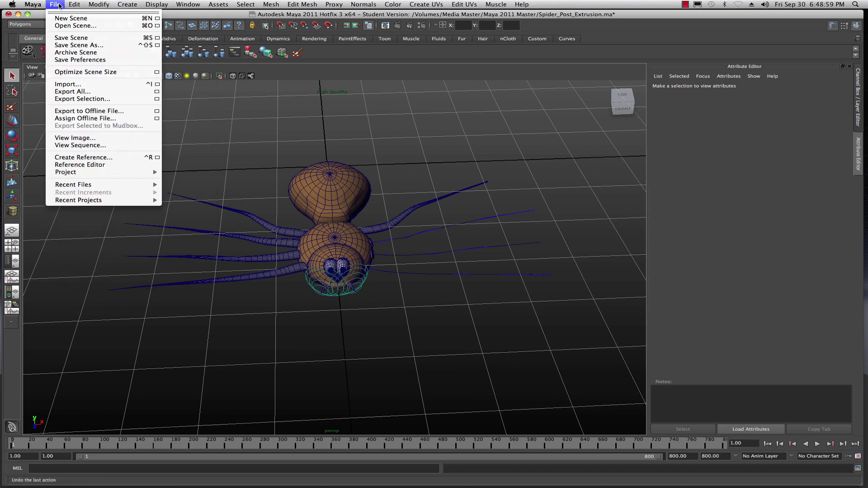
mouse_move(131, 184)
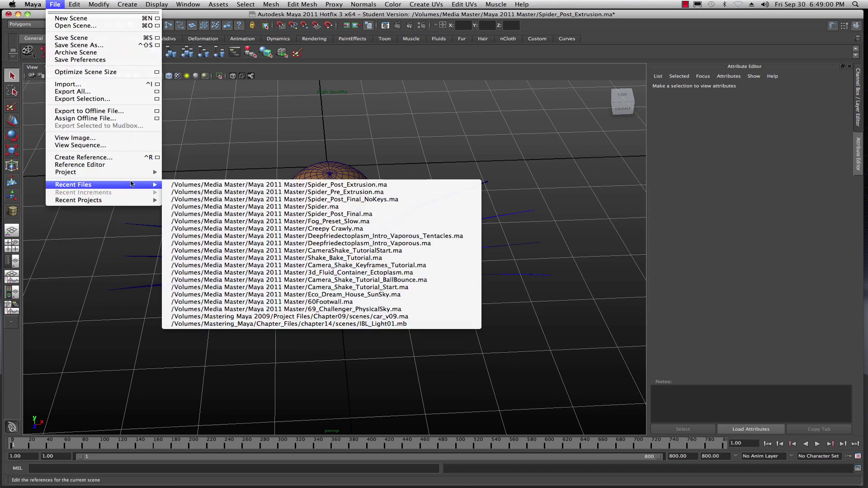
left_click(323, 192)
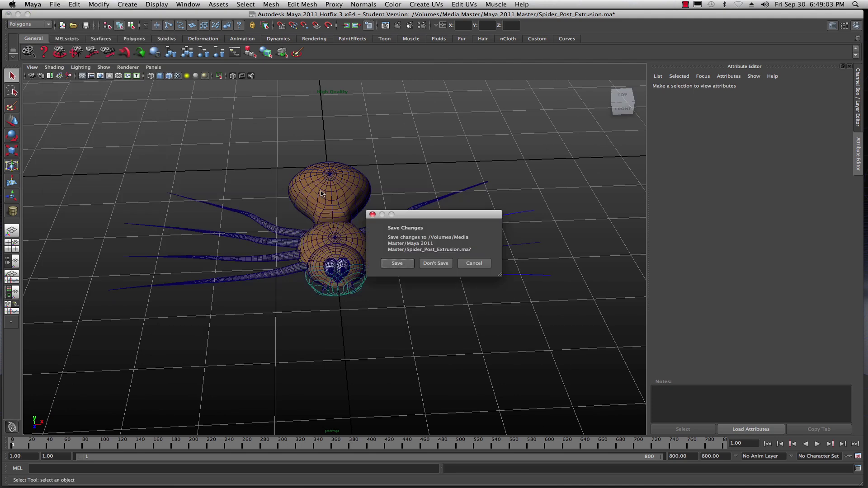
left_click(410, 266)
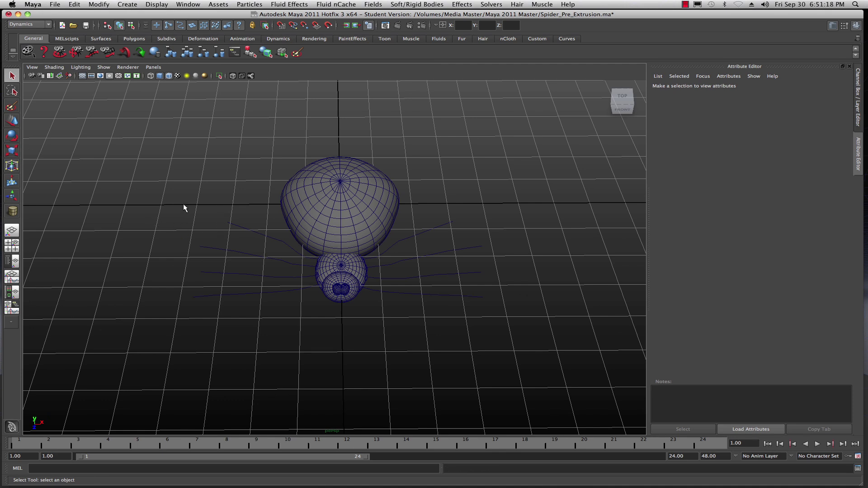
Step: Select all eight leg curves on both sides of the spider and assign them a new hair system
left_click_drag(183, 205, 242, 335)
left_click_drag(420, 219, 520, 342, "shift")
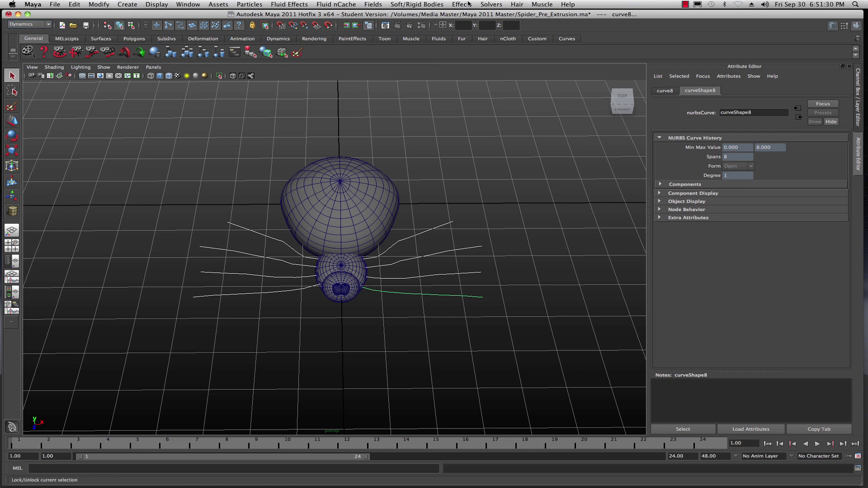
left_click(517, 5)
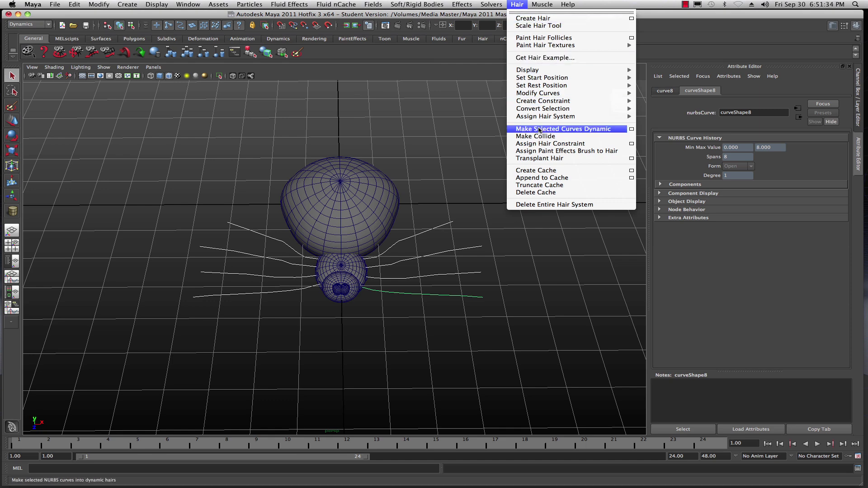
mouse_move(559, 118)
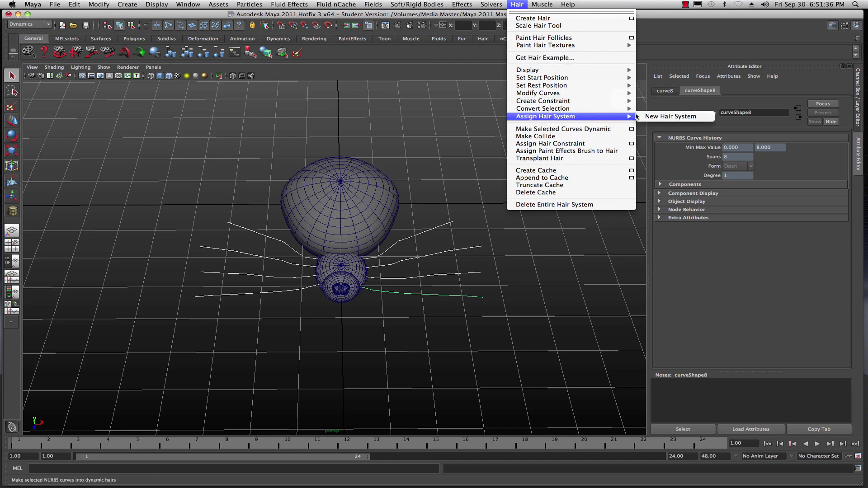
left_click(656, 116)
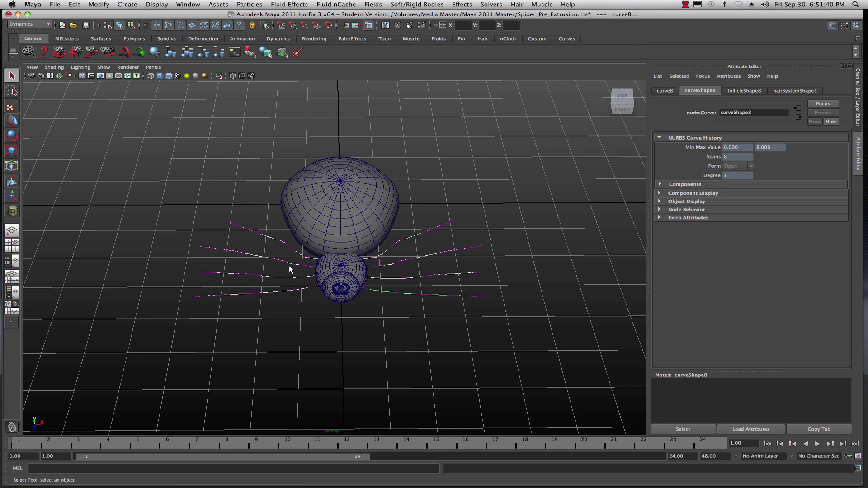
Step: View the hair system nodes in the Outliner, and undo the hair system assignment on the leg curves
scroll(290, 268, "up", 3)
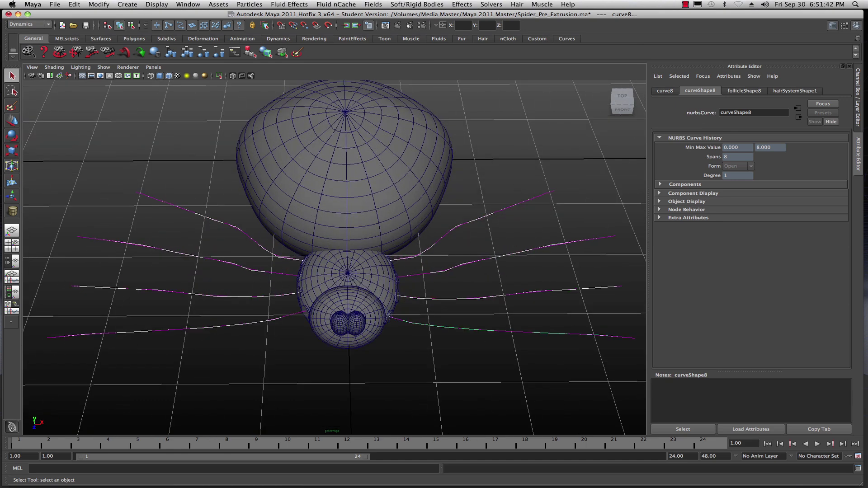
left_click_drag(867, 105, 530, 108)
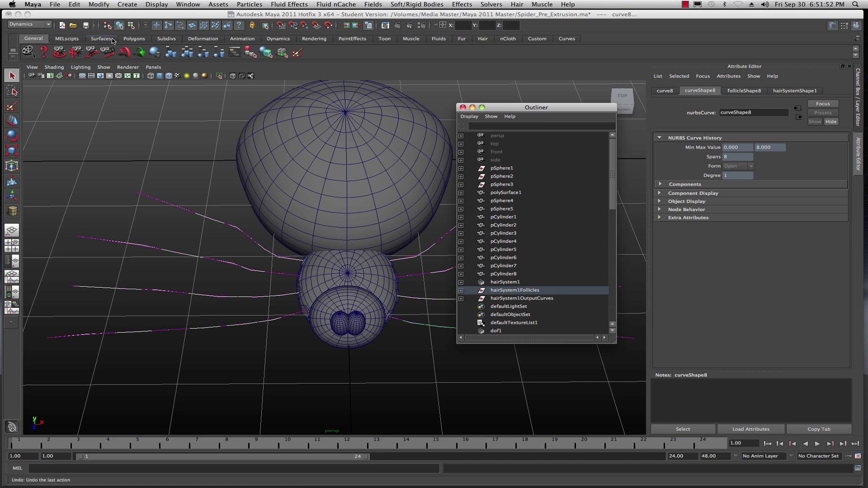
left_click(74, 5)
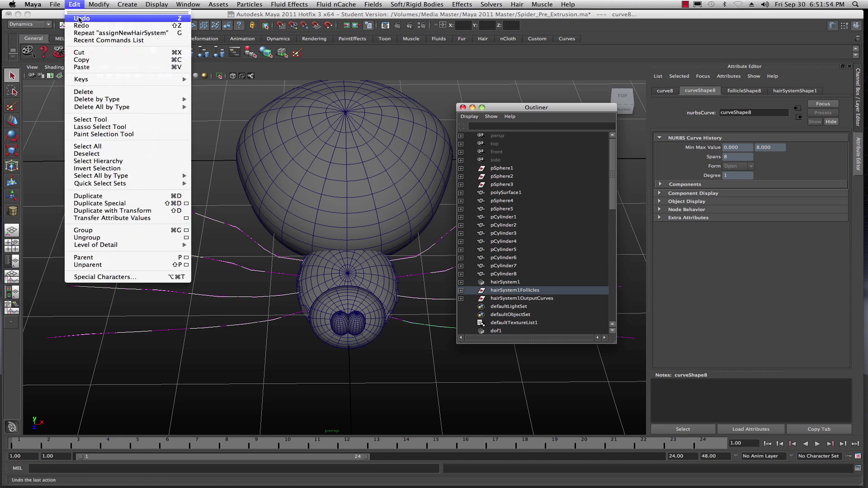
left_click(80, 20)
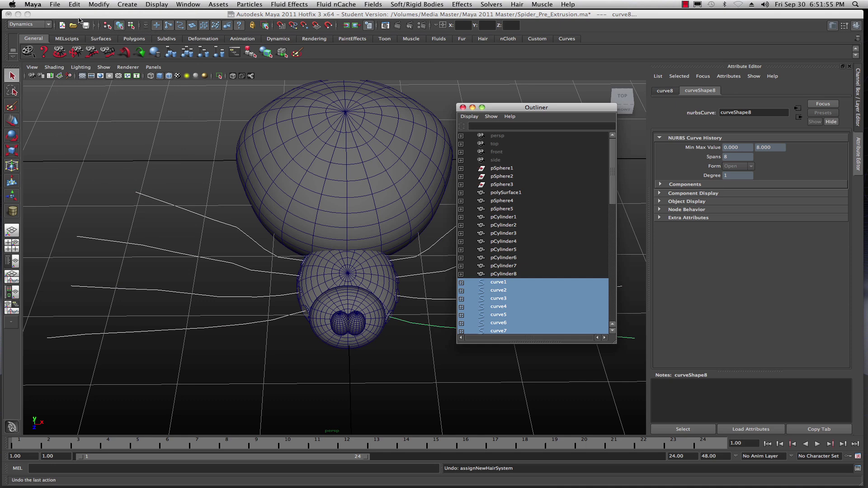
left_click(188, 126)
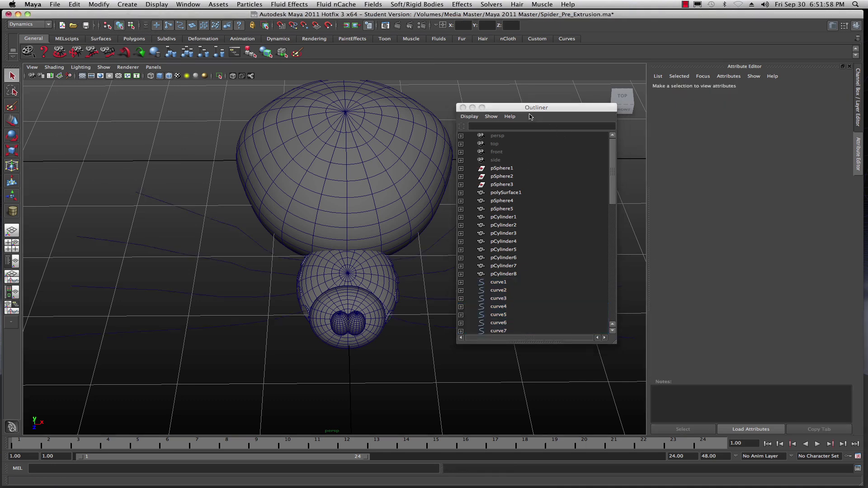
left_click_drag(527, 108, 867, 111)
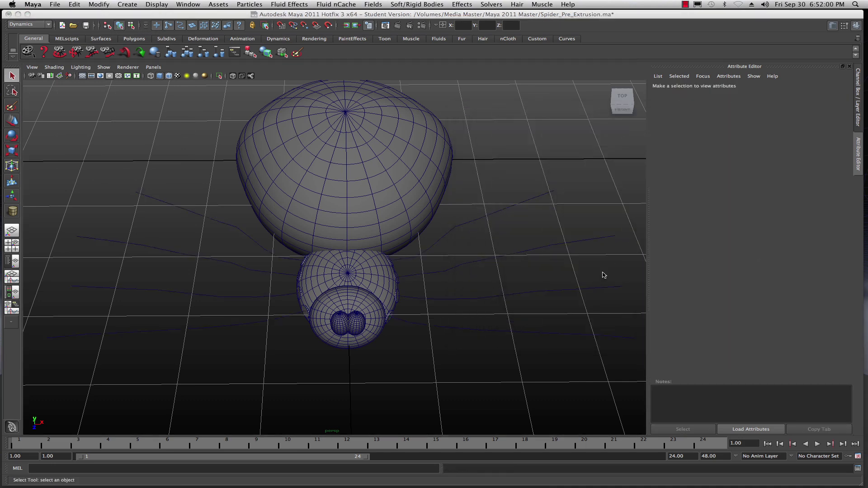
Step: Play the scene briefly from a low front view, stop playback, and return to the first frame
left_click_drag(490, 306, 519, 278, "alt")
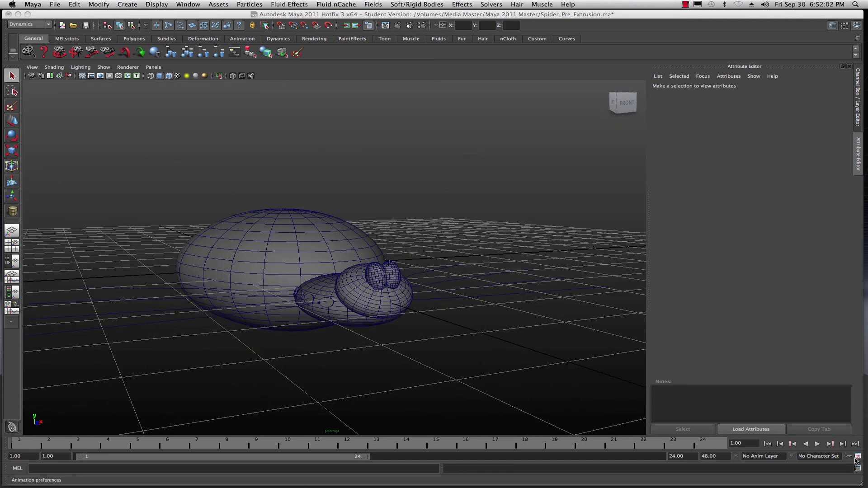
left_click(818, 444)
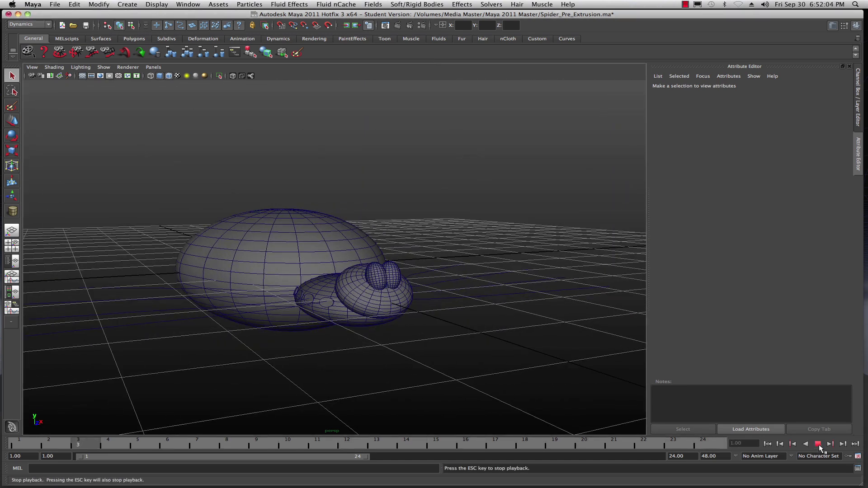
left_click(818, 444)
left_click(770, 444)
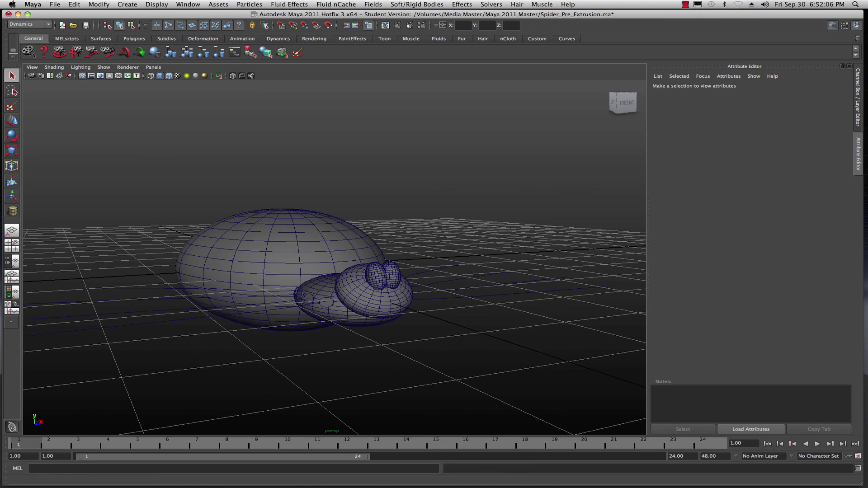
Step: Reselect the four leg curves on each side of the spider and assign them all a new hair system
left_click_drag(351, 350, 324, 377, "alt")
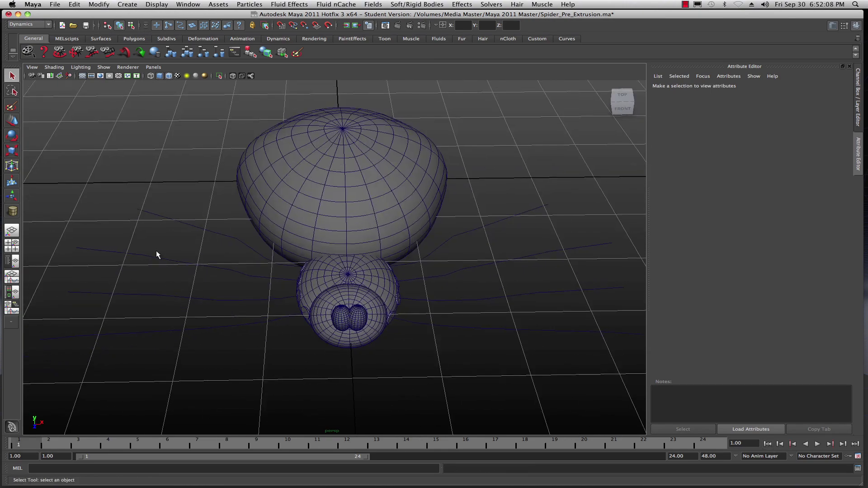
left_click_drag(78, 187, 185, 357)
left_click_drag(476, 198, 565, 373)
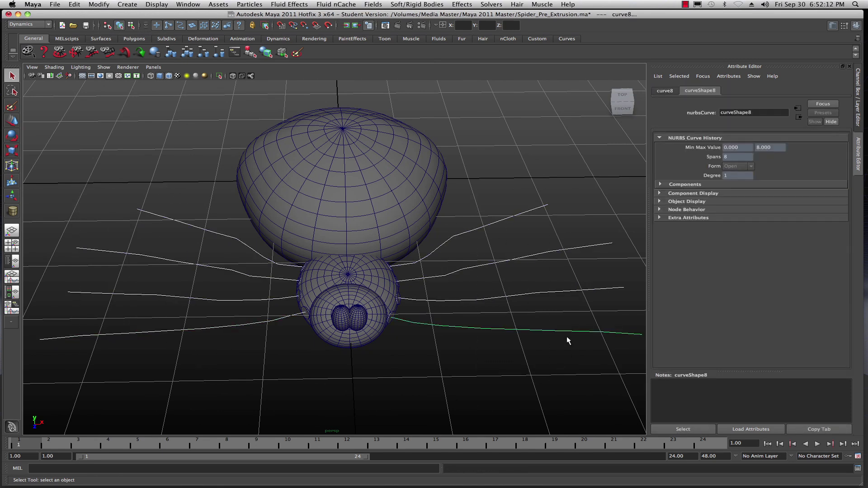
left_click(517, 5)
mouse_move(545, 118)
left_click(657, 117)
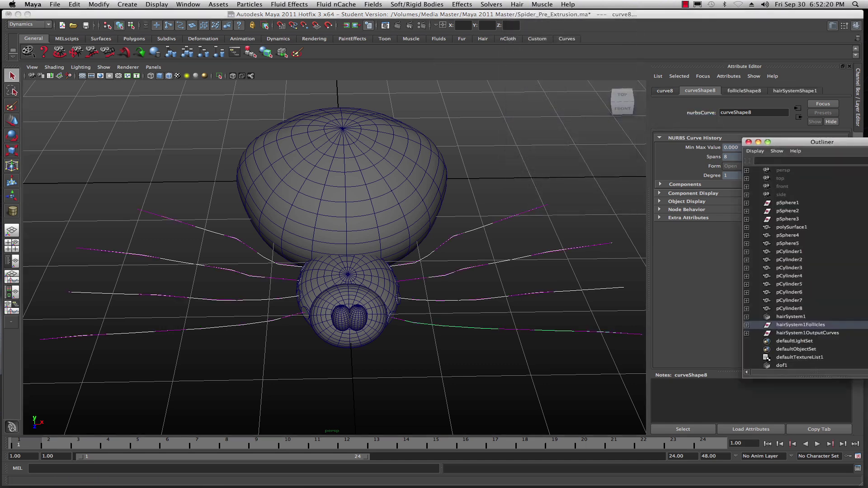
Step: Inspect the hair system, follicles and output curves entries in the Outliner, and close the Outliner
left_click_drag(867, 141, 660, 112)
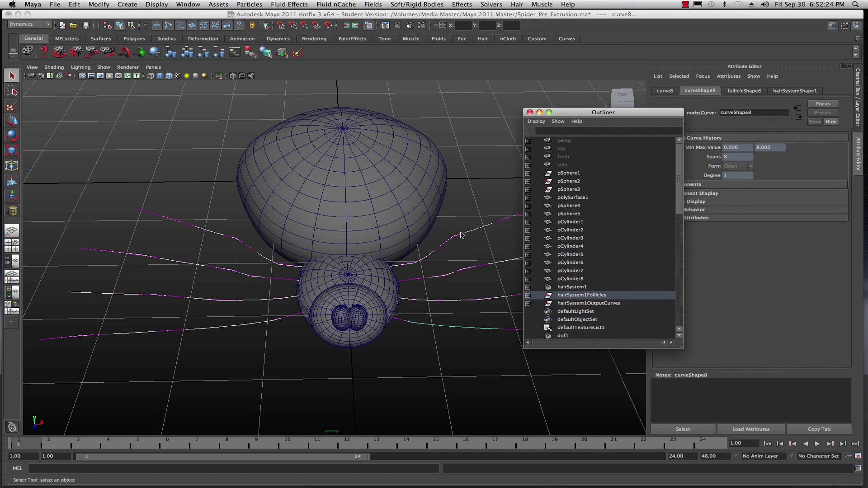
left_click_drag(349, 226, 365, 190, "alt")
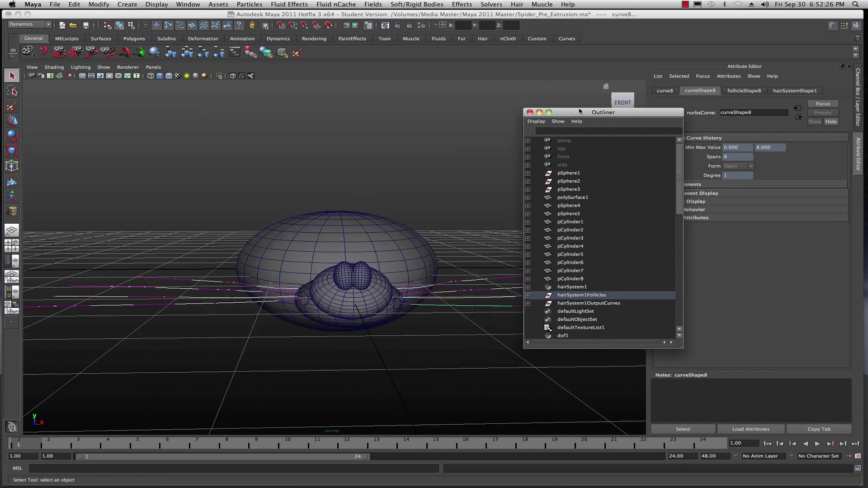
left_click(530, 112)
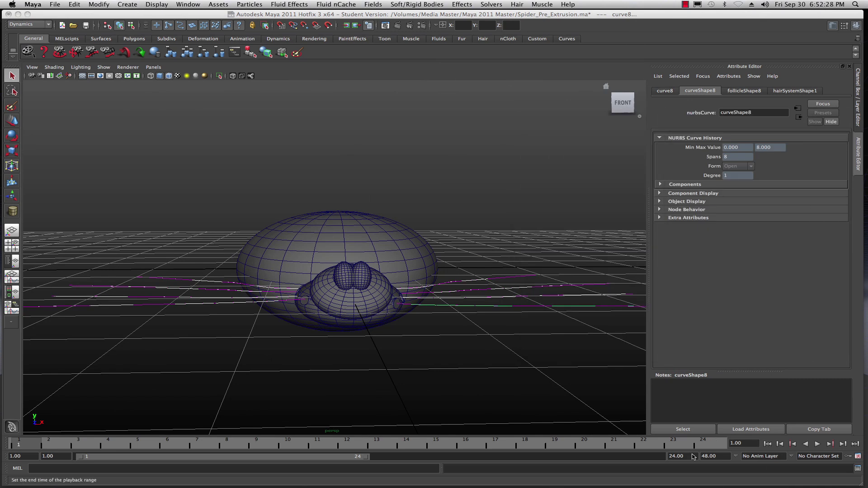
Step: Set the end of the playback range to frame 800
left_click(692, 455)
type("800")
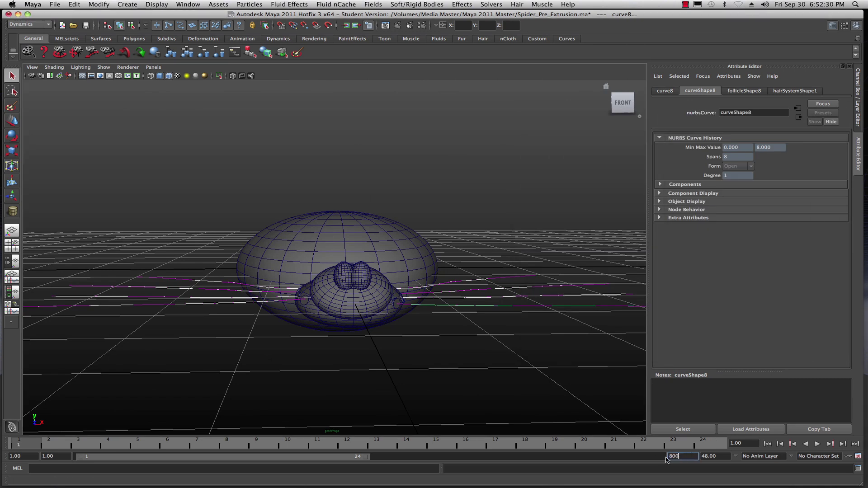
key("Return")
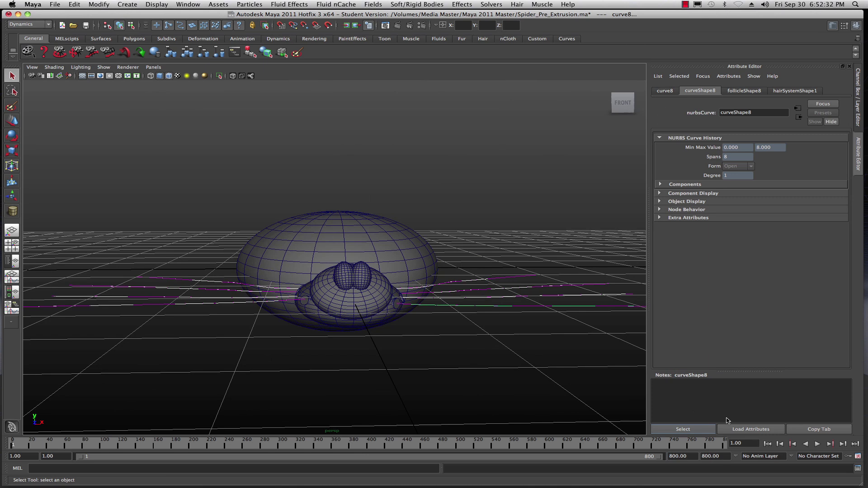
Step: Play the hair simulation and watch the dynamic leg curves from a low front view
left_click(817, 444)
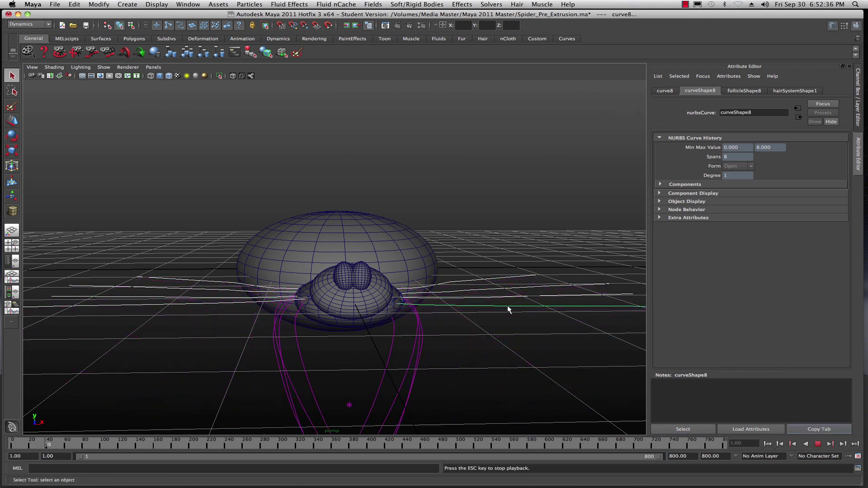
scroll(470, 281, "down", 2)
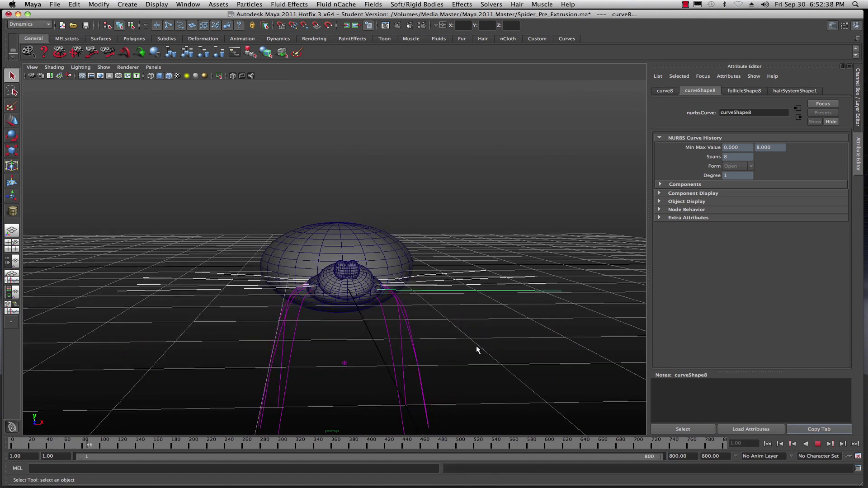
left_click_drag(474, 357, 467, 347, "alt")
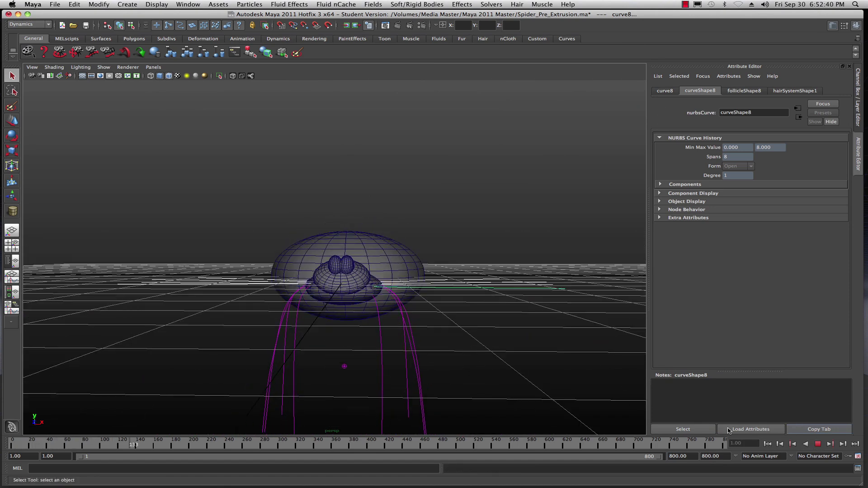
Step: Replay the hair simulation from the first frame and stop it at frame 138
key("Escape")
left_click(767, 445)
left_click(817, 444)
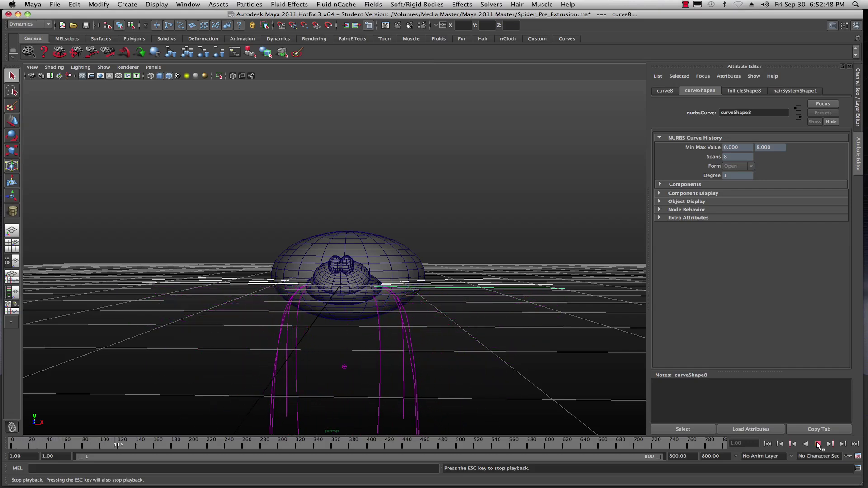
left_click(818, 444)
Step: Select the dynamic curve of the front leg and inspect its root against the end cap of the leg cylinder
scroll(447, 322, "up", 3)
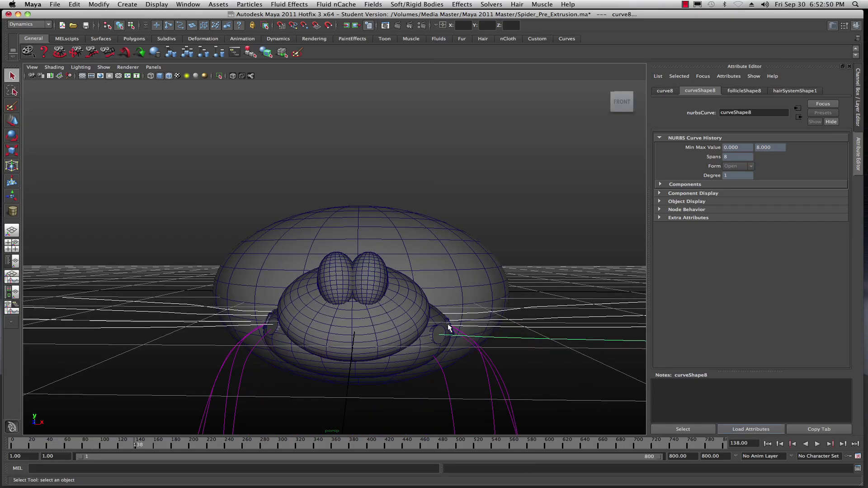
scroll(449, 339, "up", 2)
left_click(469, 402)
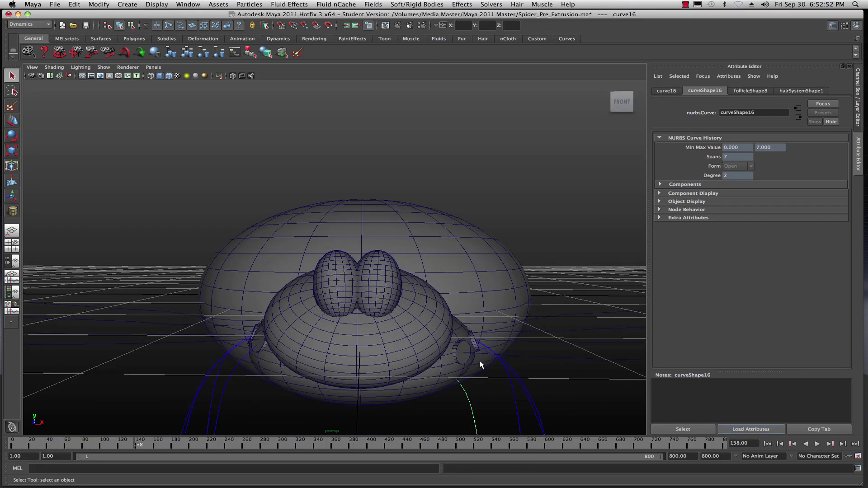
left_click_drag(480, 380, 428, 368, "alt")
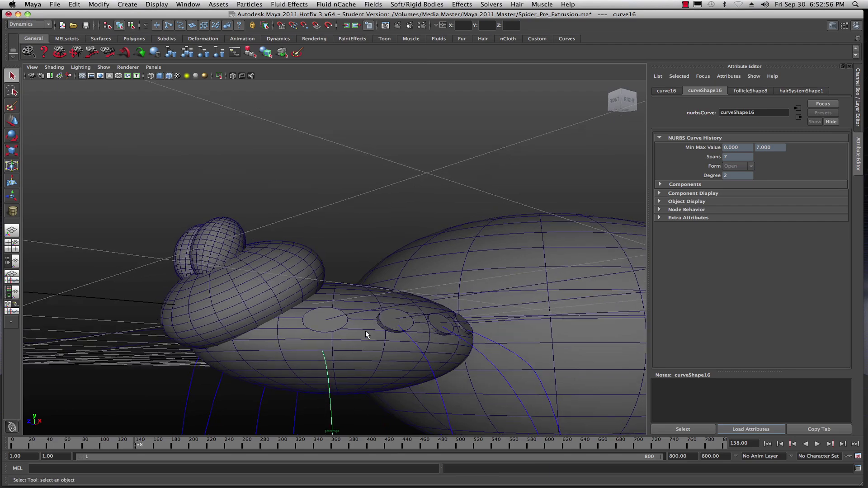
left_click_drag(375, 341, 286, 361, "alt")
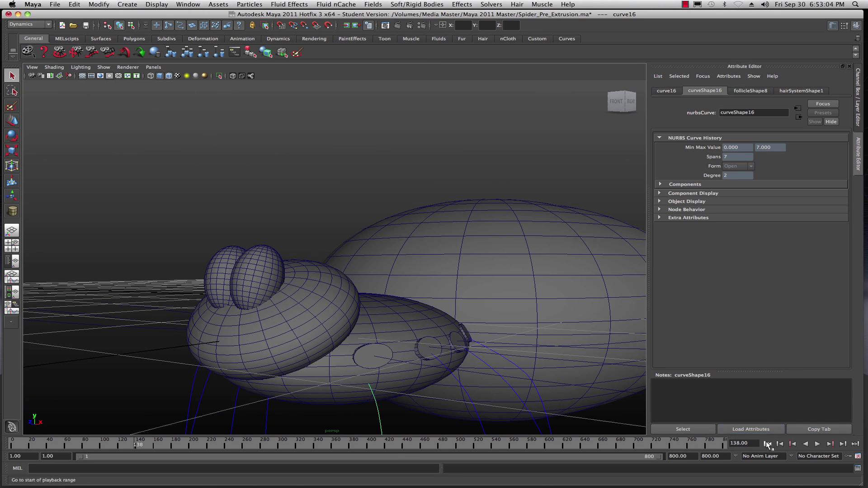
Step: Try moving the front leg's dynamic curve up about 0.24 in Y at the first frame, and play the simulation
left_click(767, 444)
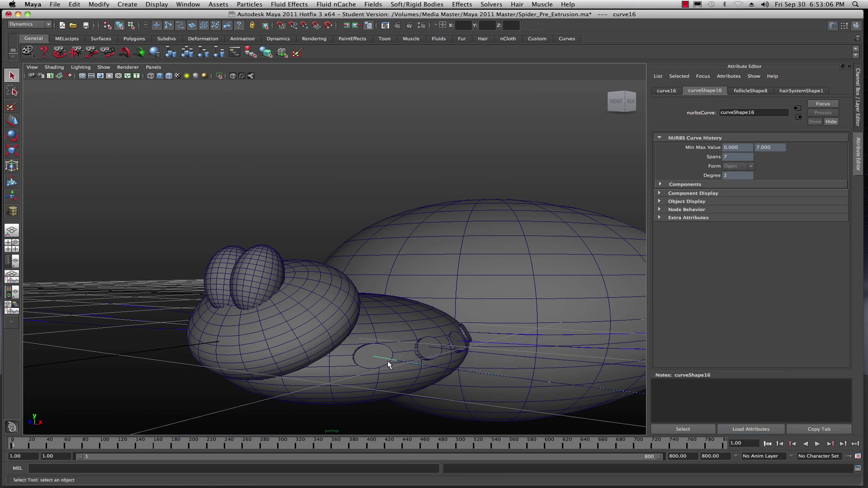
left_click(13, 119)
left_click_drag(495, 270, 496, 267)
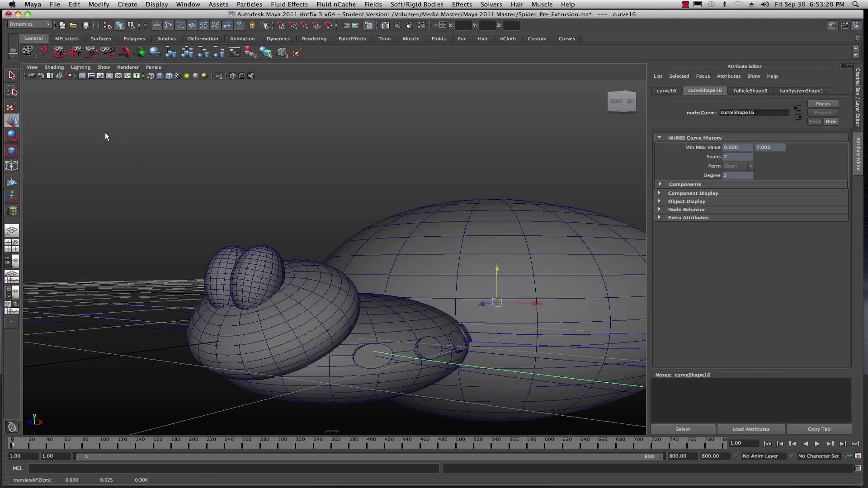
left_click_drag(497, 267, 496, 249)
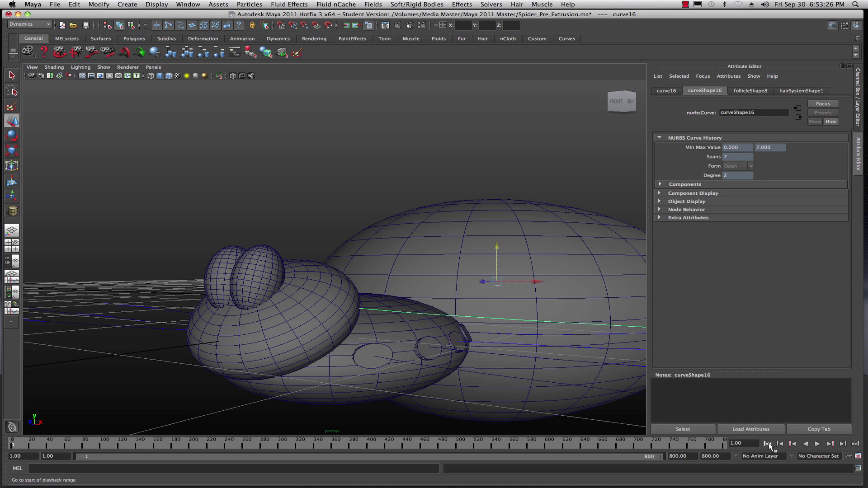
left_click(817, 444)
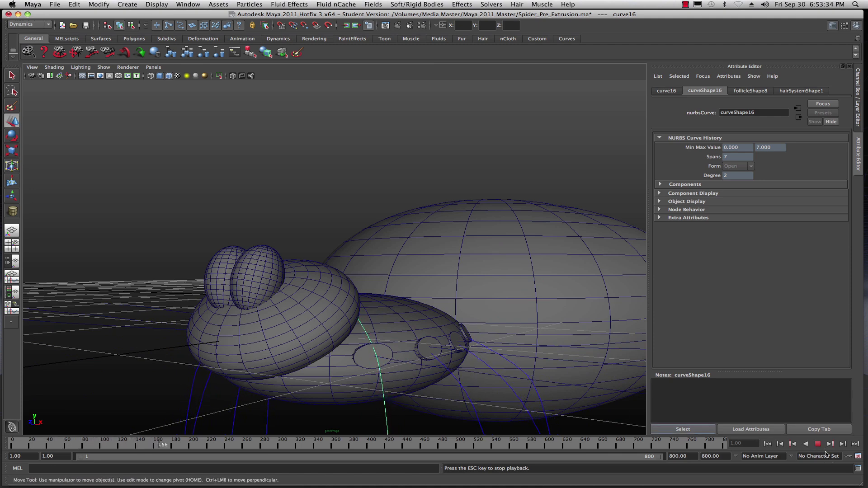
key("Escape")
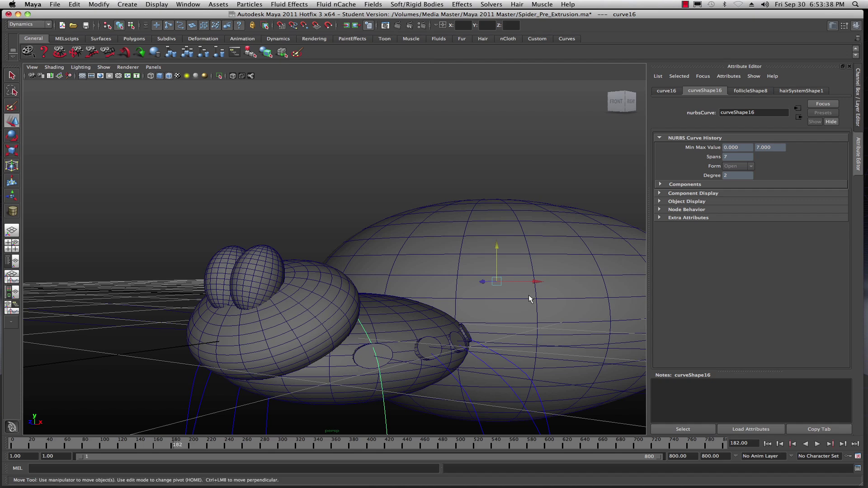
Step: Move the front leg's dynamic curve to about Y 0.015 and Z 0.055 so its root sits at the centre of the leg cylinder's cap
left_click_drag(536, 283, 546, 284)
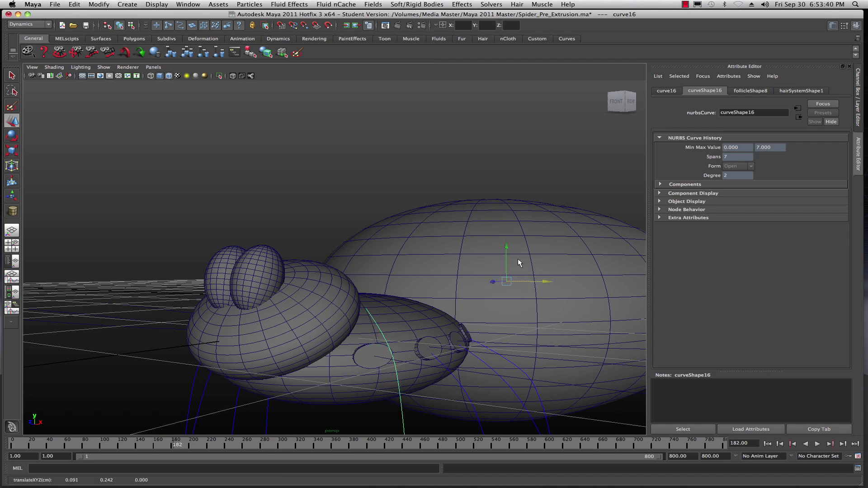
left_click_drag(506, 245, 515, 266)
left_click_drag(540, 299, 556, 300)
left_click_drag(517, 265, 502, 307)
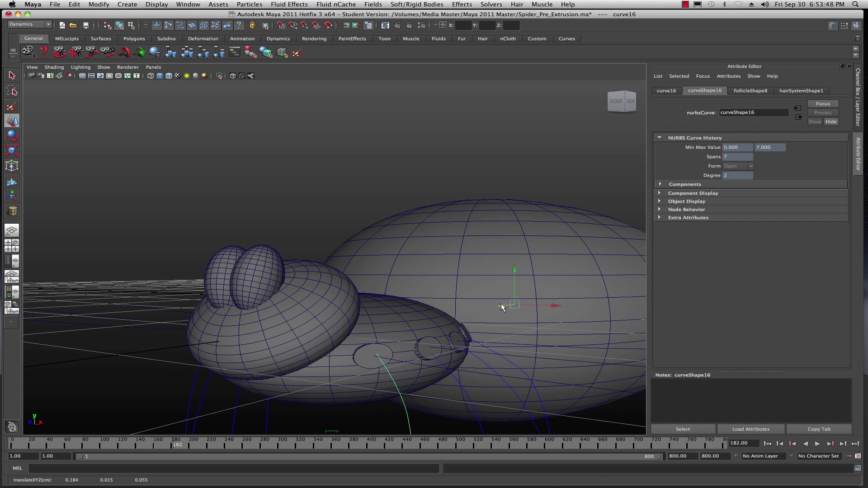
left_click_drag(556, 309, 552, 309)
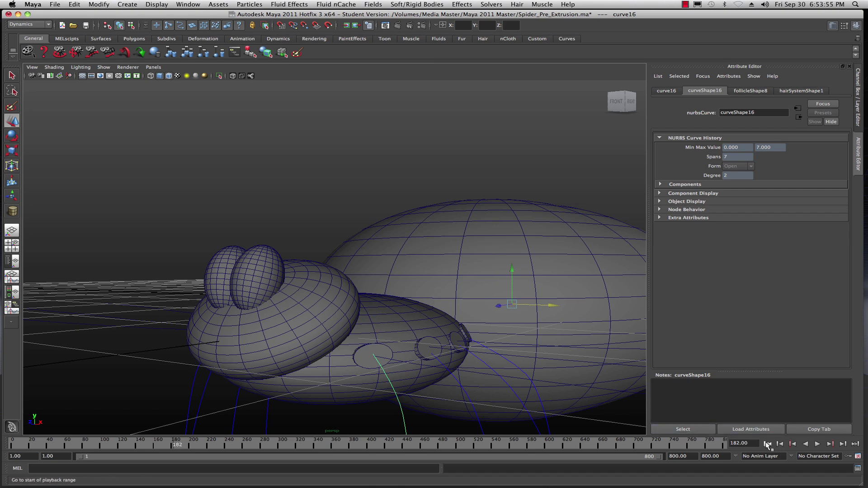
Step: Replay the hair simulation from the first frame, check the curve roots against the leg cylinders, and stop at frame 312
left_click(768, 444)
left_click(817, 444)
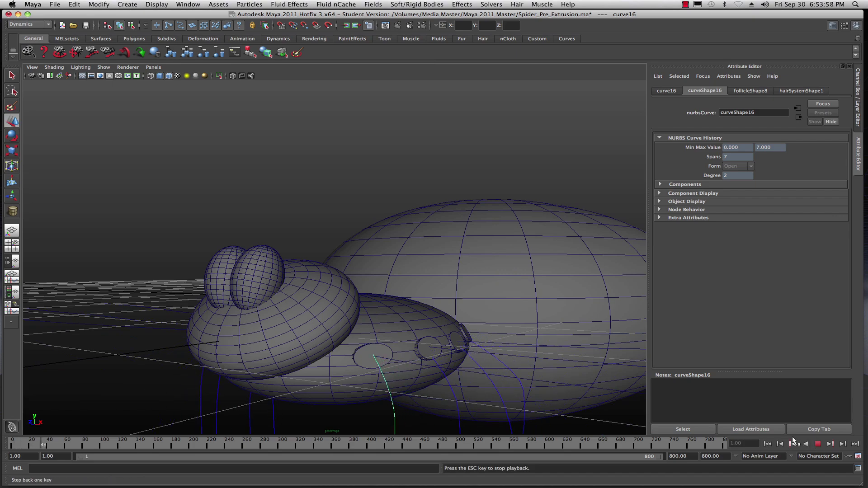
left_click_drag(360, 344, 345, 378, "alt")
mouse_move(345, 379)
right_mouse_down("alt")
mouse_move(339, 320)
mouse_move(339, 378)
right_mouse_up("alt")
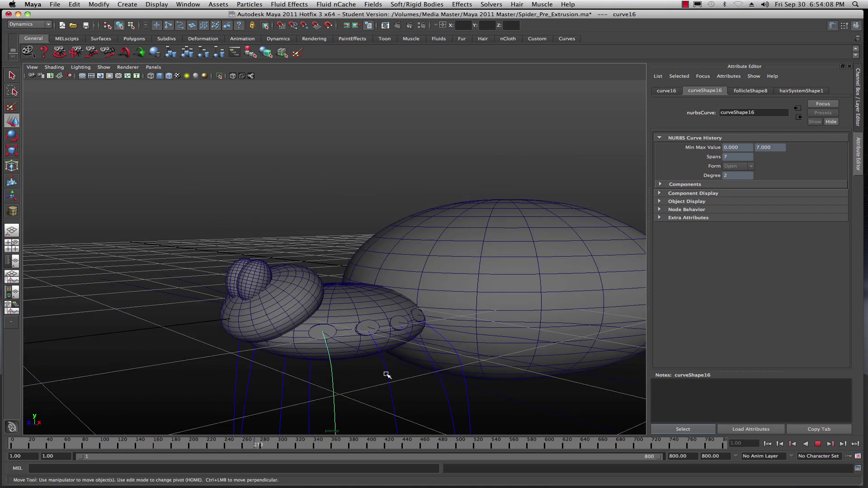
left_click(767, 444)
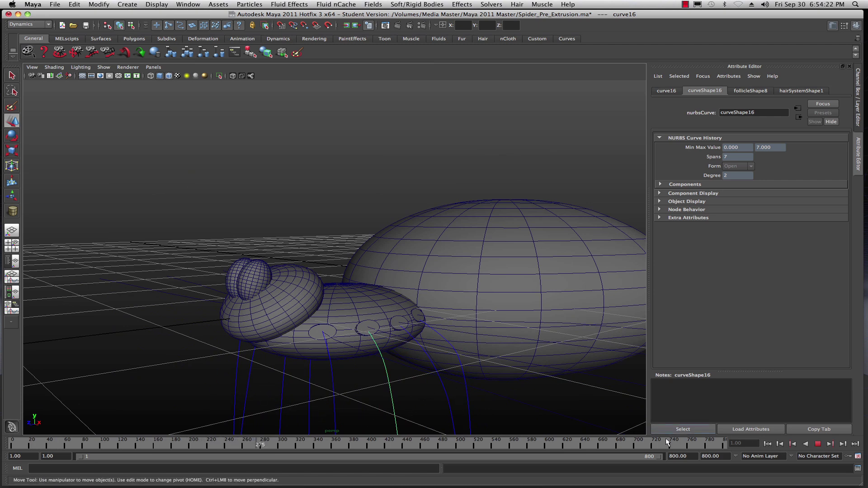
left_click(817, 444)
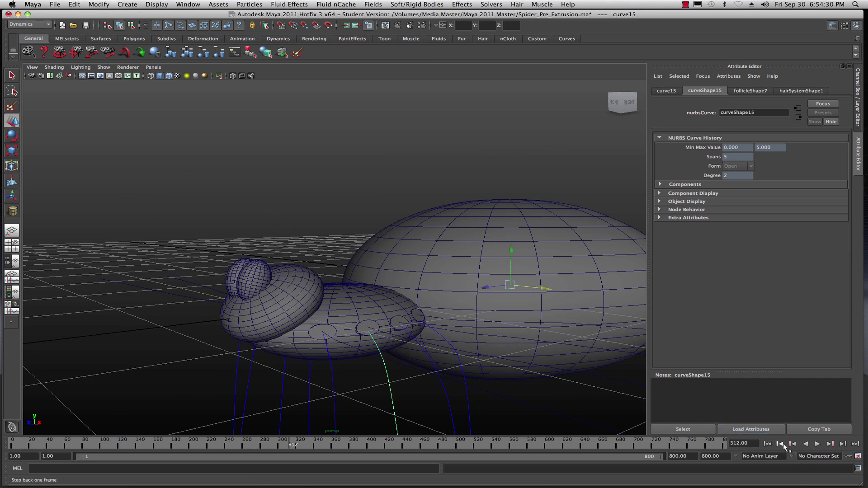
Step: Select the rearmost leg's dynamic curve on the spider's other side together with the end face of its leg cylinder
left_click_drag(244, 361, 368, 362, "alt")
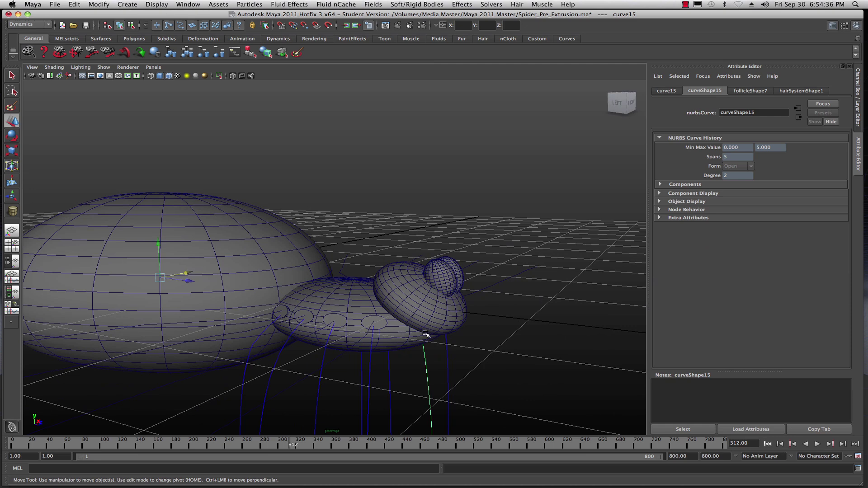
left_click_drag(409, 369, 413, 364, "alt")
left_click(245, 391)
scroll(266, 337, "up", 5)
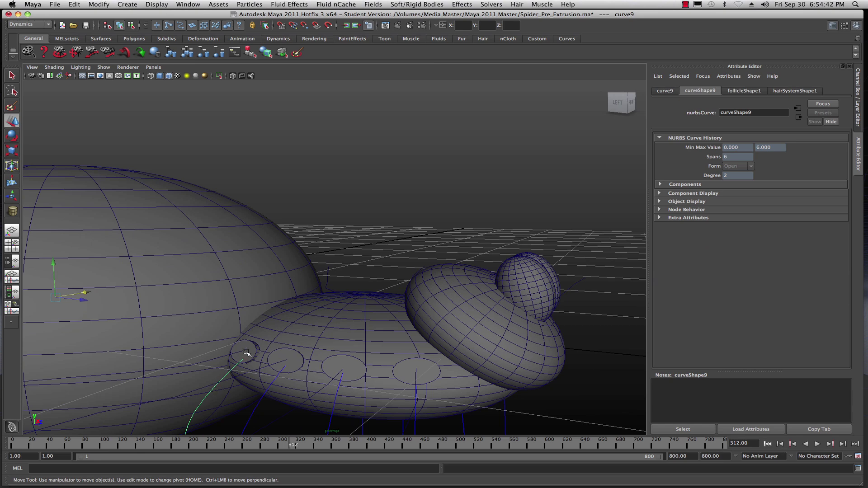
left_click(251, 349)
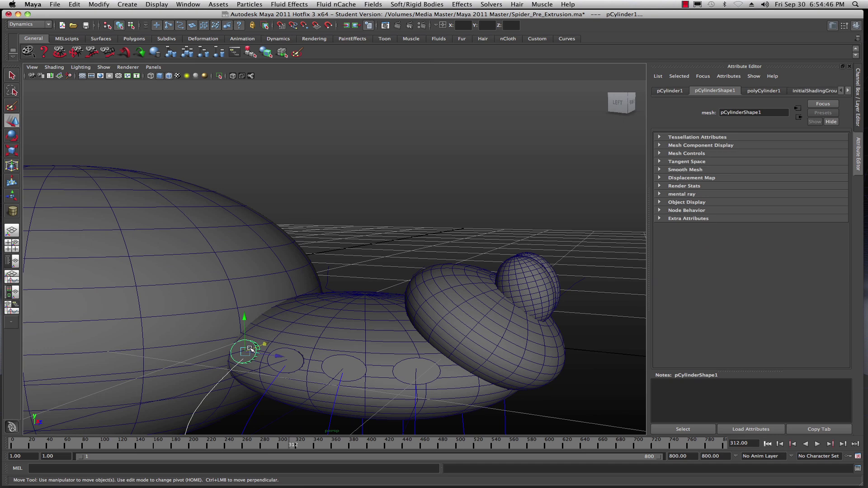
right_click_drag(249, 302, 247, 320)
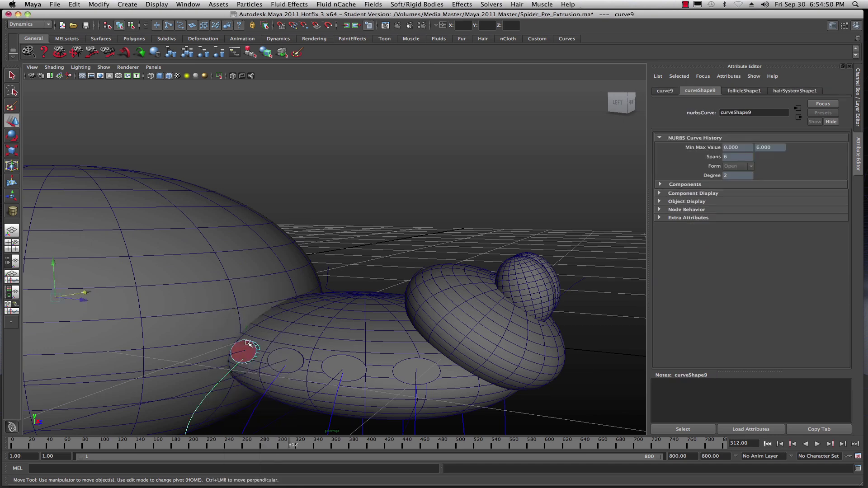
scroll(242, 351, "up", 2)
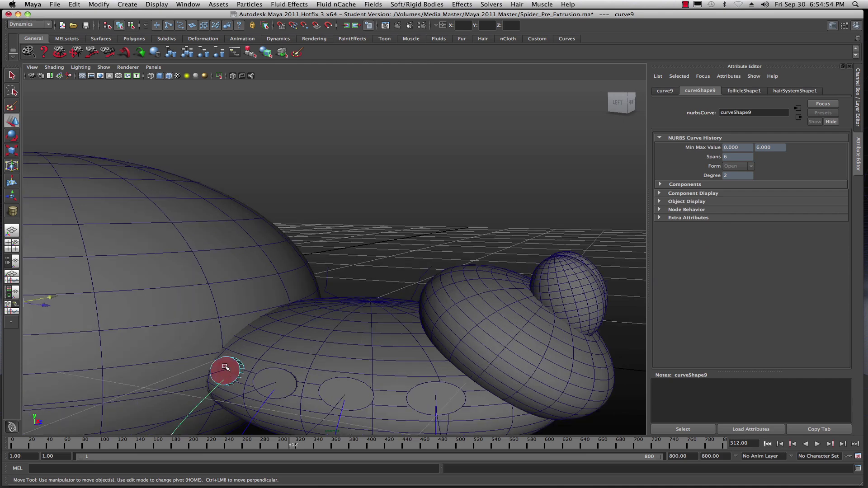
left_click(225, 367)
middle_click_drag(370, 366, 469, 276, "alt")
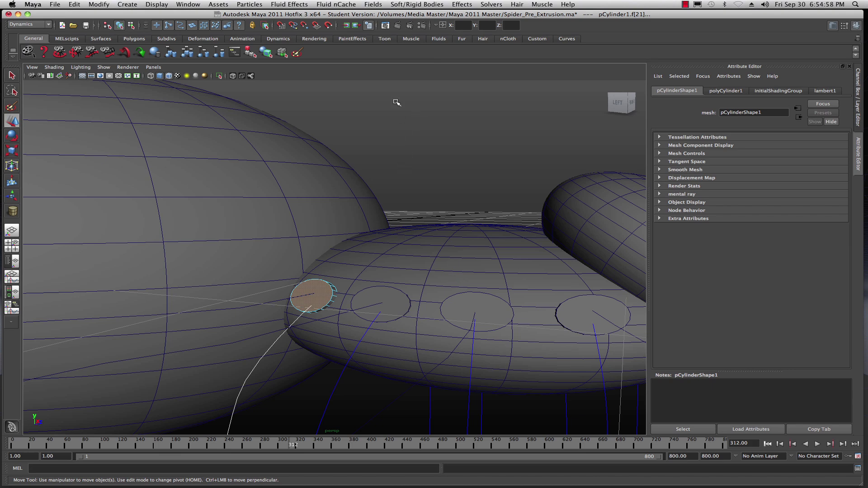
Step: Switch to the Polygons menu set and extrude the selected cylinder face along the dynamic curve
left_click(41, 25)
left_click(36, 38)
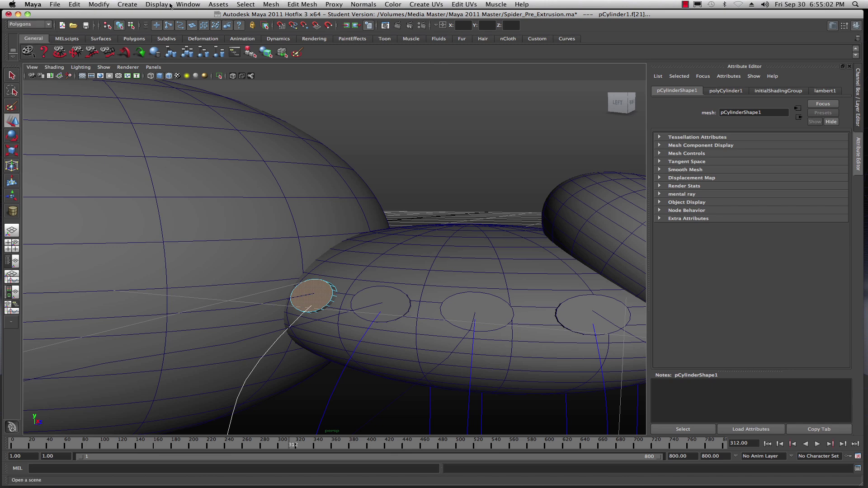
left_click(296, 4)
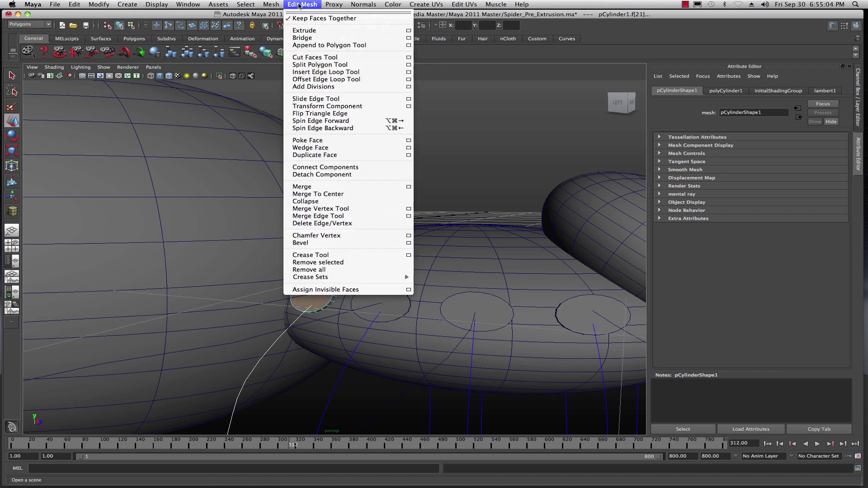
left_click(298, 31)
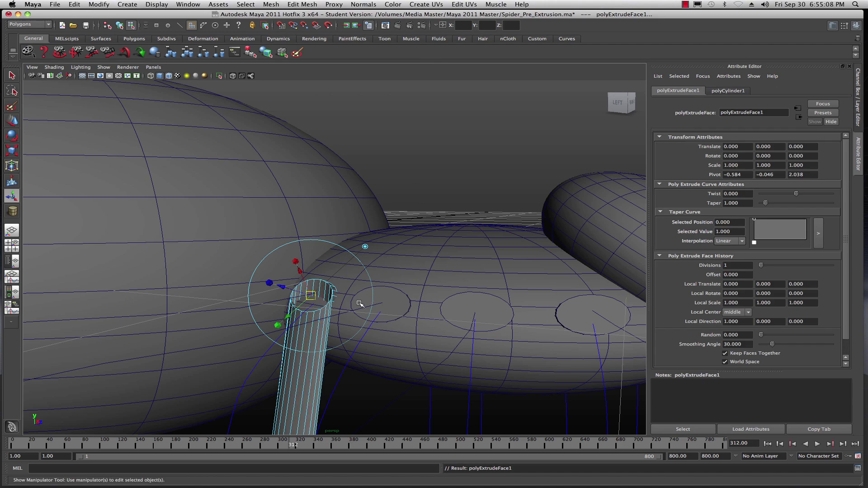
scroll(360, 303, "down", 4)
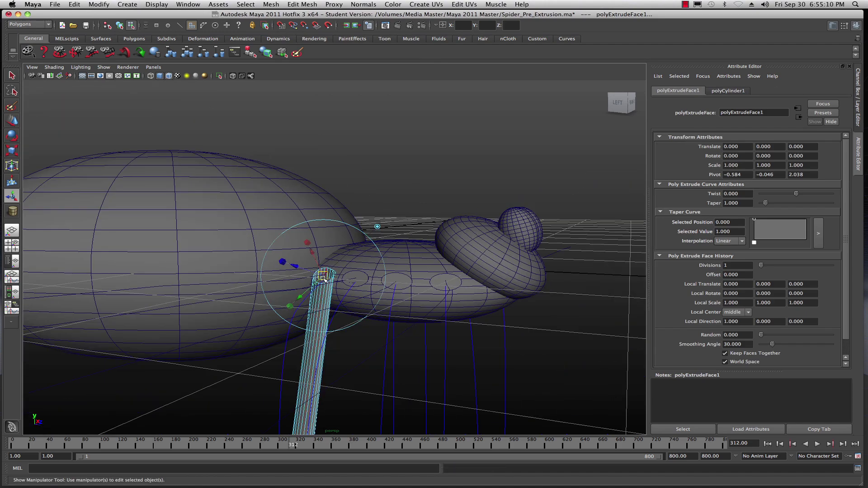
scroll(341, 315, "down", 4)
scroll(342, 315, "up", 6)
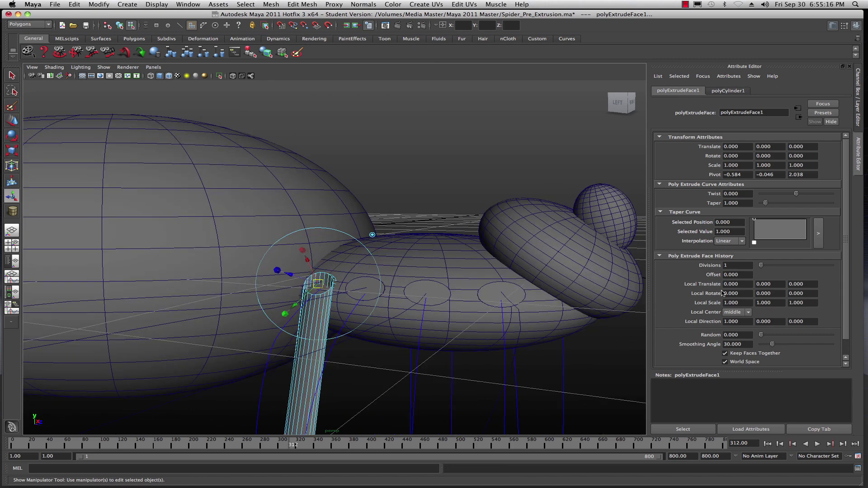
Step: Set the leg extrusion's divisions to 25 so it follows the curve, and view the leg from below
left_click(734, 266)
type("25")
key("Tab")
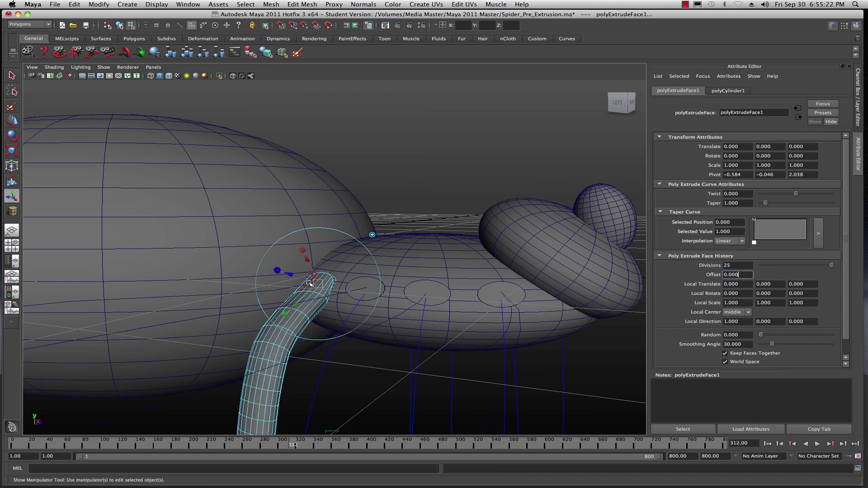
scroll(310, 282, "up", 2)
left_click_drag(297, 330, 328, 332, "alt")
scroll(326, 313, "up", 5)
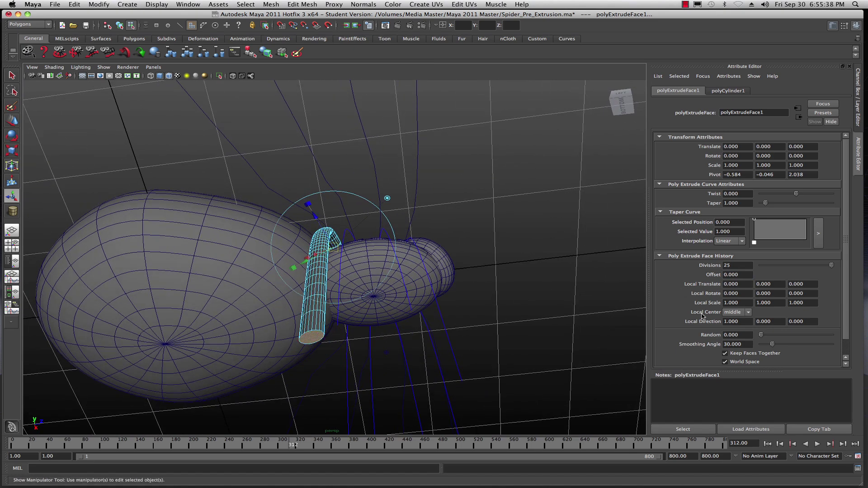
Step: Set the leg extrusion's taper to 0.1, check the tapered leg from several angles, and clear the selection
scroll(699, 312, "down", 1)
scroll(697, 300, "up", 1)
left_click_drag(745, 203, 714, 204)
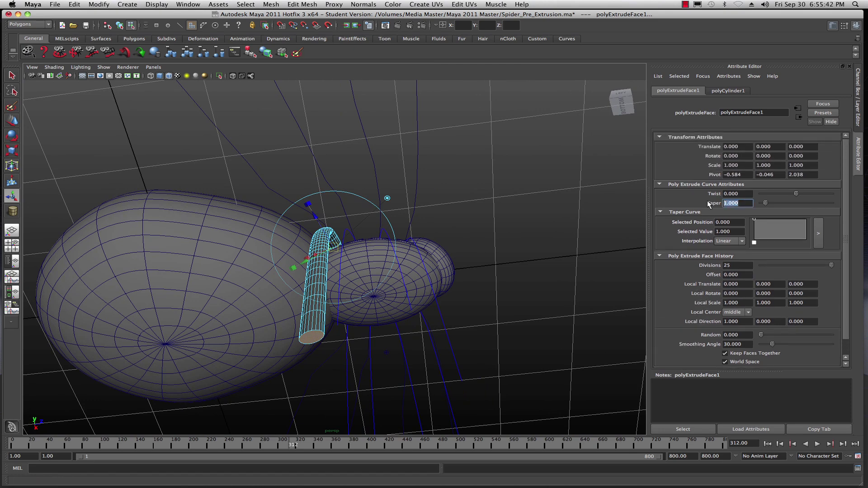
type(".1")
left_click(742, 194)
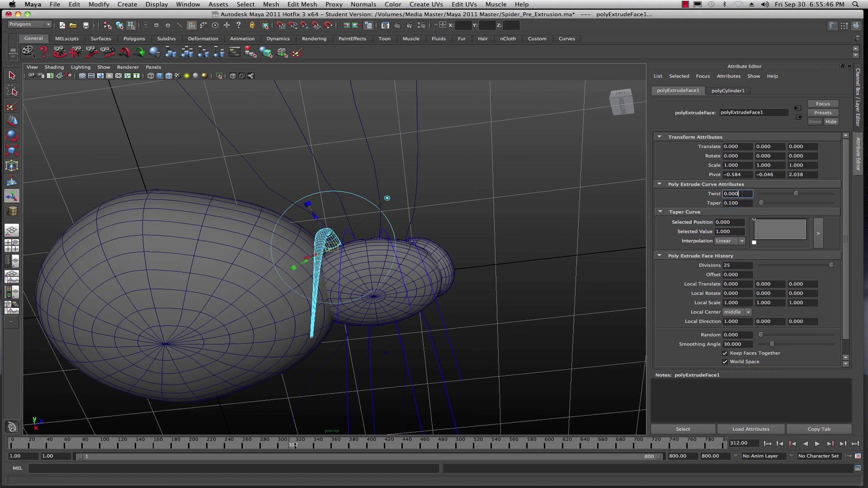
right_click_drag(362, 343, 326, 377, "alt")
left_click_drag(327, 377, 330, 313, "alt")
left_click_drag(262, 238, 278, 245, "alt")
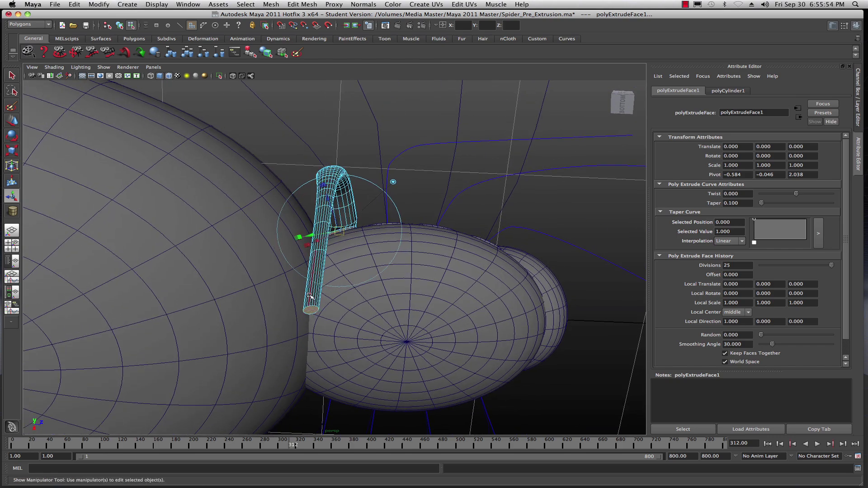
mouse_move(394, 324)
left_mouse_down("alt")
mouse_move(306, 363)
mouse_move(355, 325)
mouse_move(415, 335)
mouse_move(454, 321)
mouse_move(473, 299)
mouse_move(438, 286)
mouse_move(384, 336)
left_mouse_up("alt")
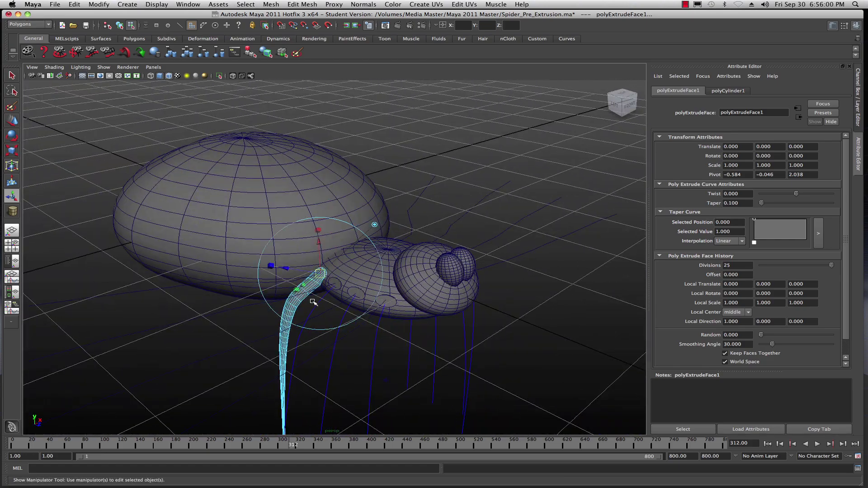
left_click(303, 336)
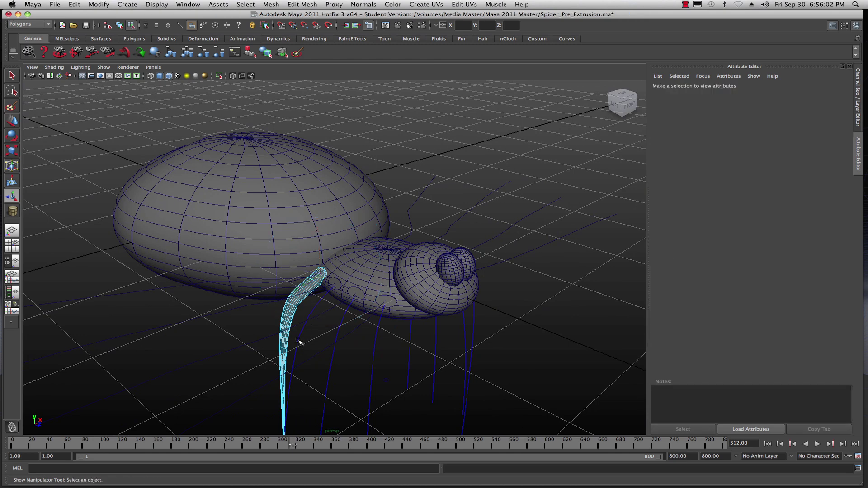
Step: Return to object selection and select the second-rearmost leg's dynamic curve together with the end face of its leg cylinder
scroll(292, 350, "up", 3)
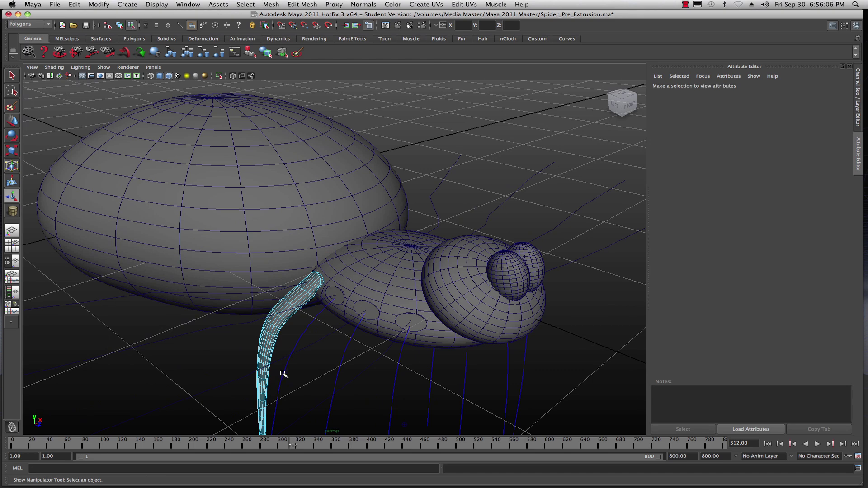
right_click_drag(353, 285, 383, 278)
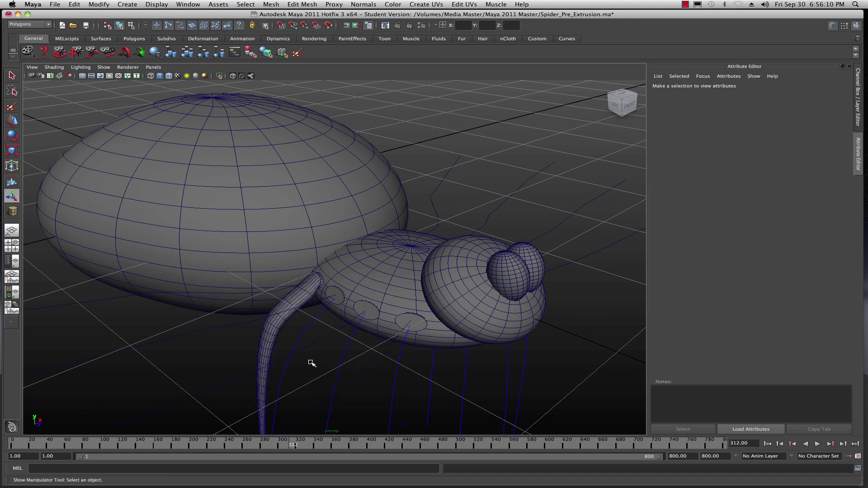
left_click(287, 350)
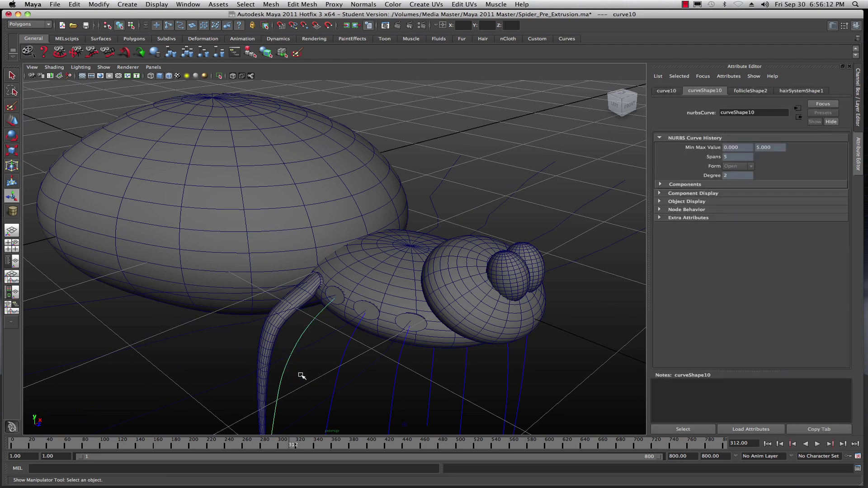
left_click(335, 294, "shift")
right_click_drag(335, 295, 337, 300)
left_click(336, 298, "shift")
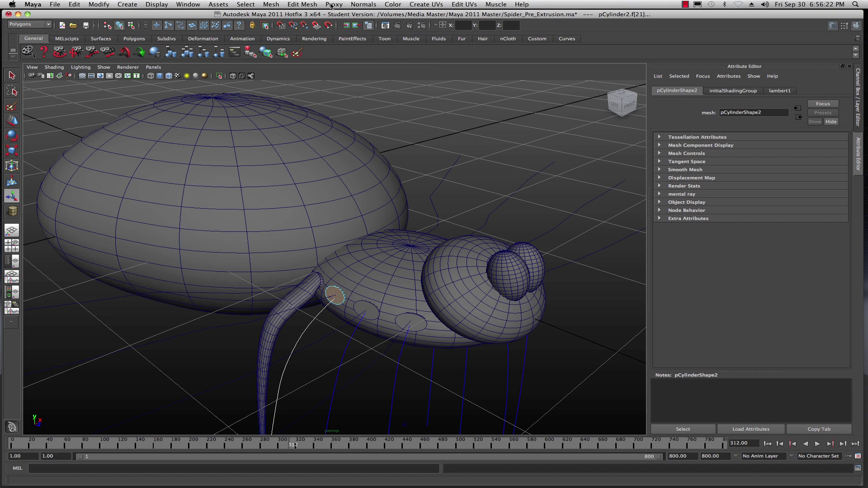
Step: Extrude the selected cylinder face along its dynamic curve with 25 divisions and a taper of 0.1
left_click(313, 4)
left_click(312, 28)
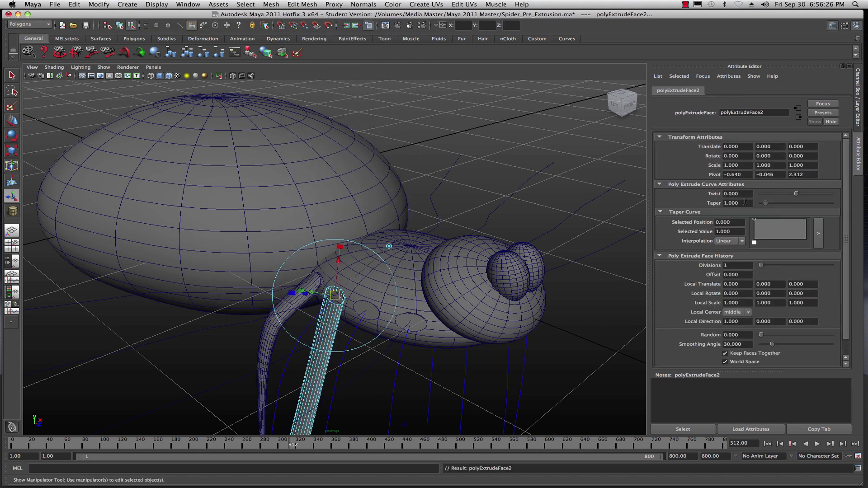
left_click(733, 266)
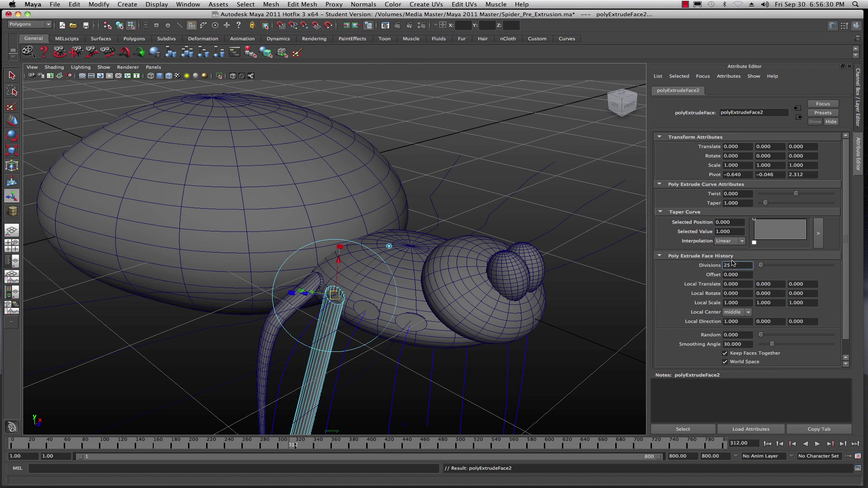
type("25")
key("Tab")
double_click(746, 203)
type(".")
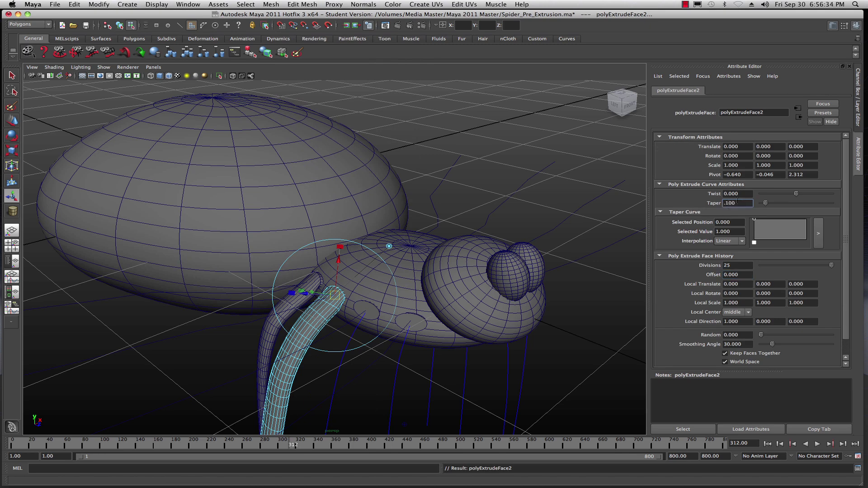
left_click(739, 195)
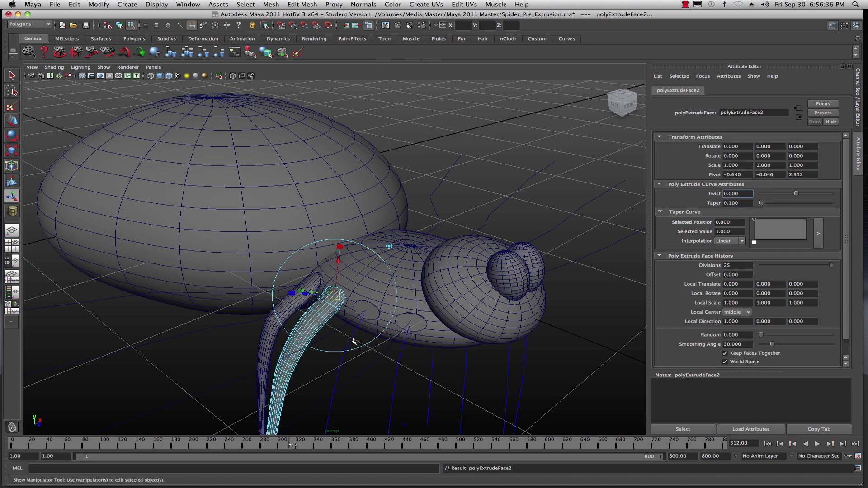
Step: Return to object selection and select the third leg's dynamic curve, counting from the rear, plus its cylinder's end face
right_click_drag(405, 291, 439, 284)
left_click(333, 393)
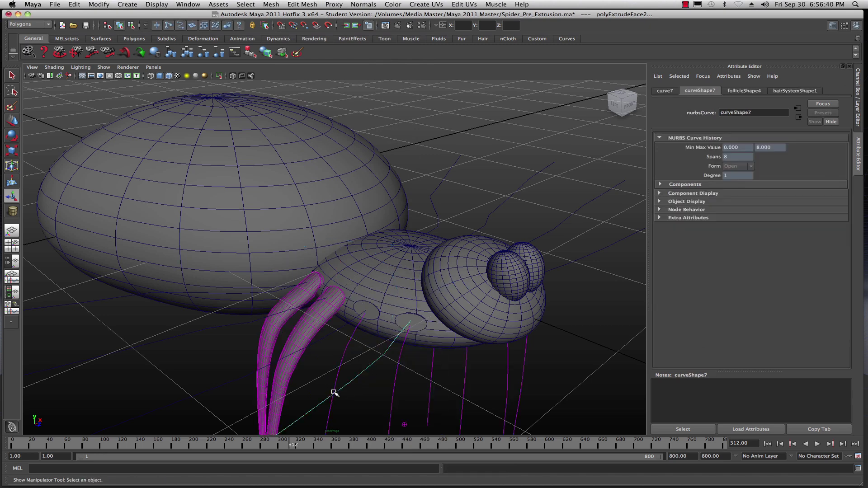
left_click(338, 378)
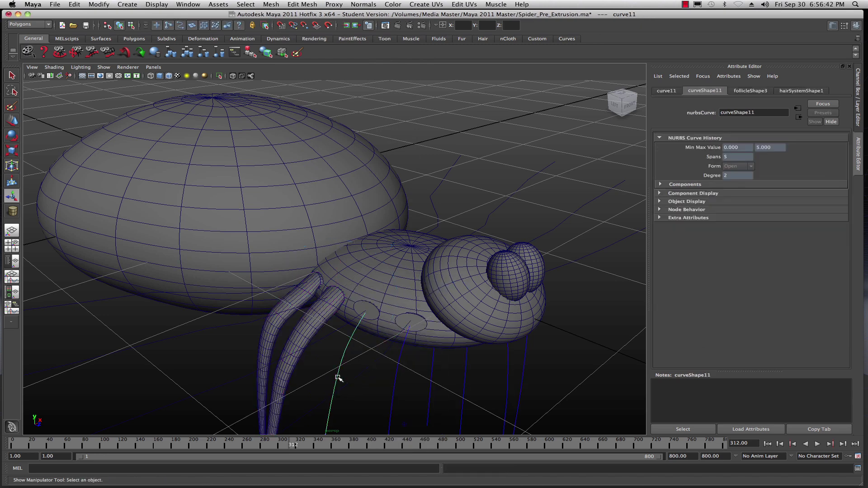
left_click(366, 309, "shift")
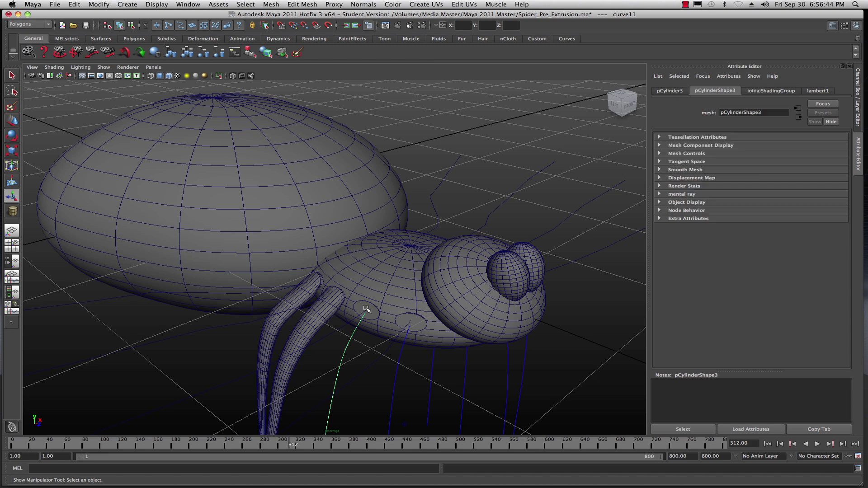
right_click_drag(366, 309, 369, 327)
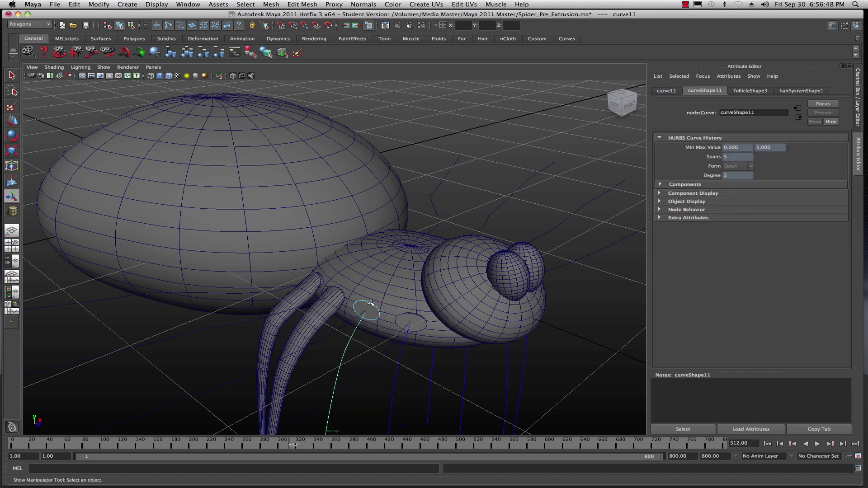
left_click(366, 307)
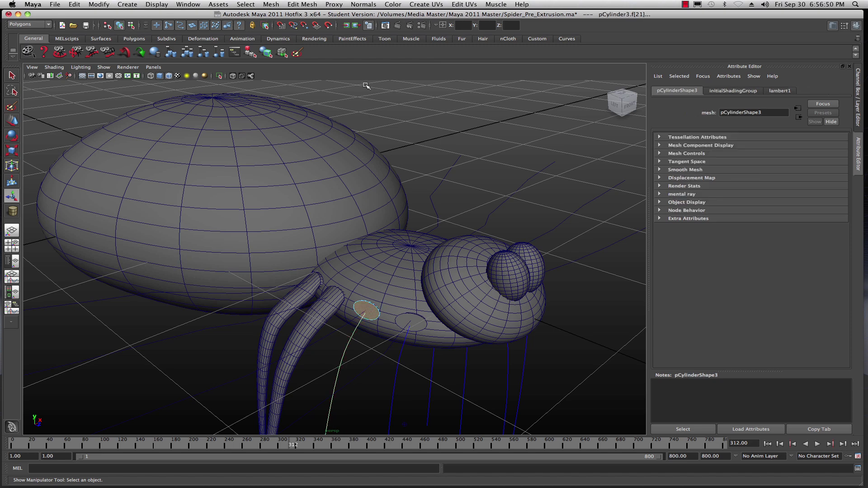
Step: Extrude the third leg's cylinder face along its dynamic curve and set the divisions to 25
left_click(310, 5)
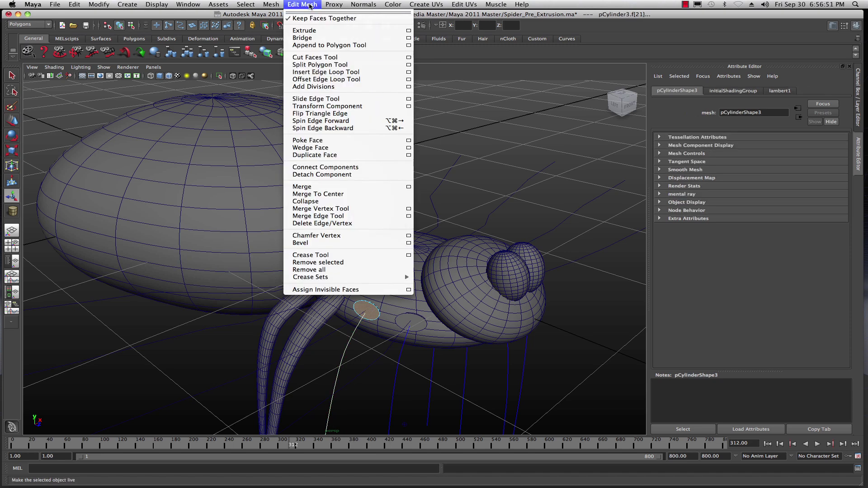
left_click(309, 31)
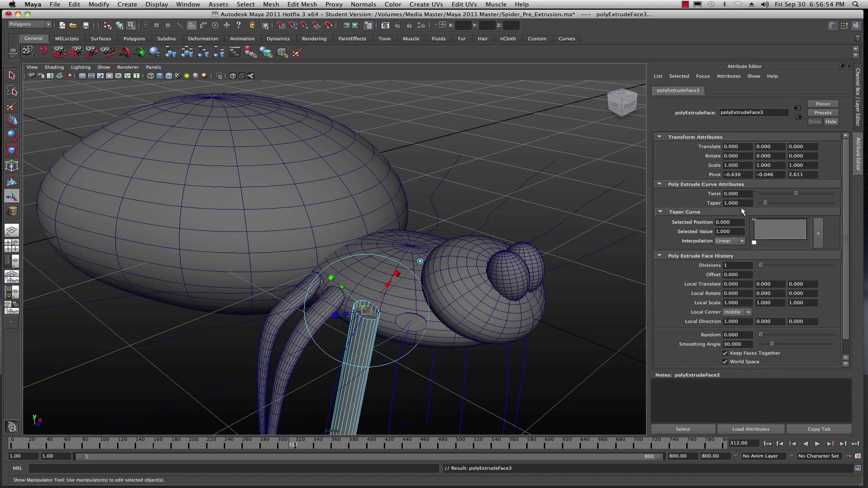
left_click(735, 266)
type("25")
key("Tab")
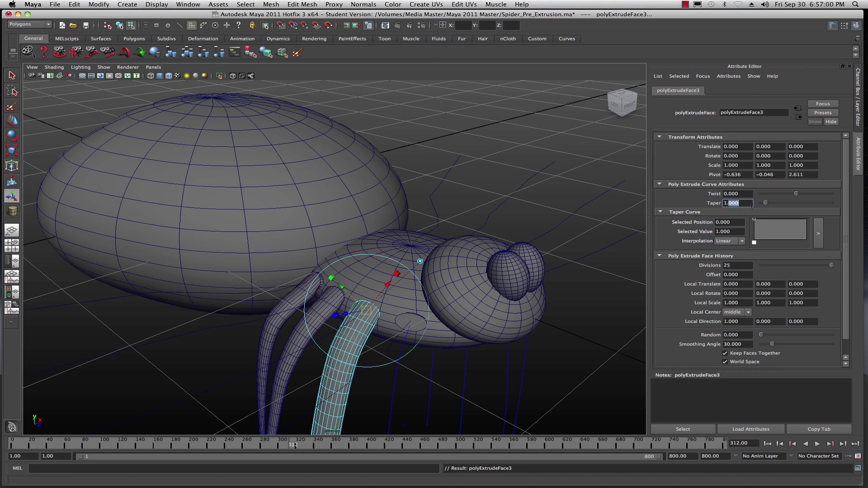
Step: Set the third leg extrusion's taper to 0.1 so it narrows to a point at its tip
key("Tab")
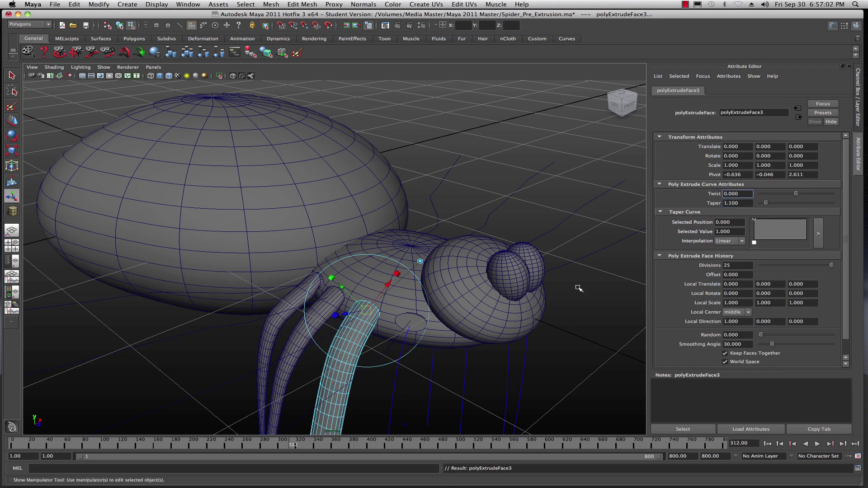
scroll(385, 364, "down", 3)
scroll(384, 363, "down", 2)
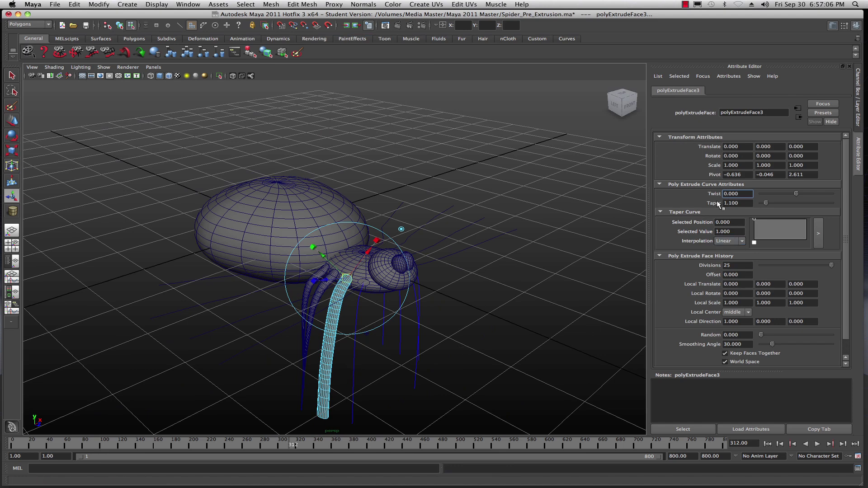
left_click(744, 203)
left_click_drag(752, 205, 706, 206)
type(".100")
key("Return")
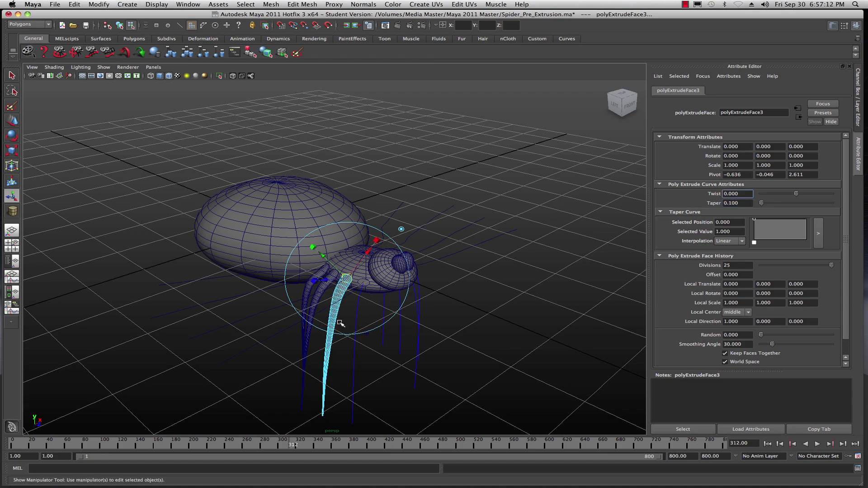
scroll(343, 330, "up", 5)
left_click_drag(447, 348, 416, 345, "alt")
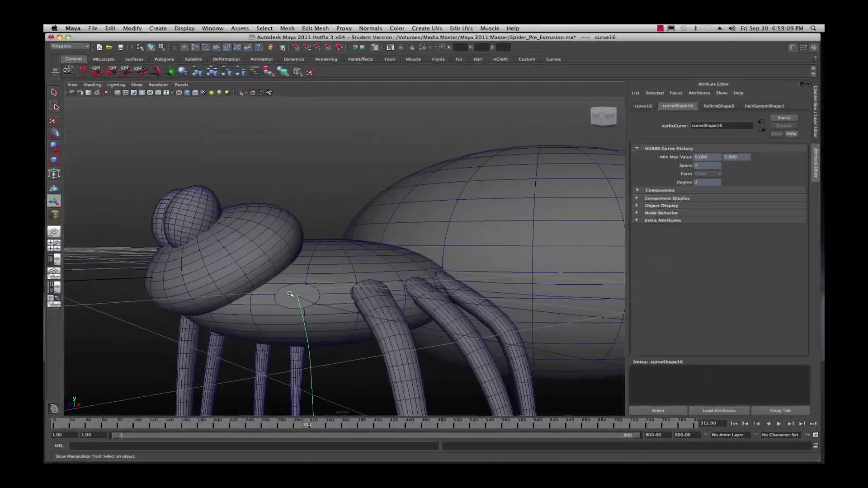
Step: Add the end face of the front leg cylinder on the spider's opposite side to the selected dynamic curve
left_click(290, 294)
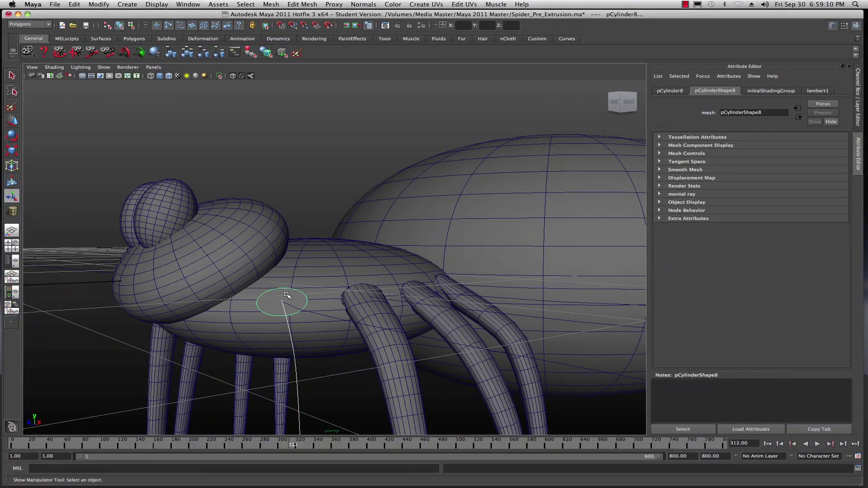
right_click(307, 291)
left_click(292, 302)
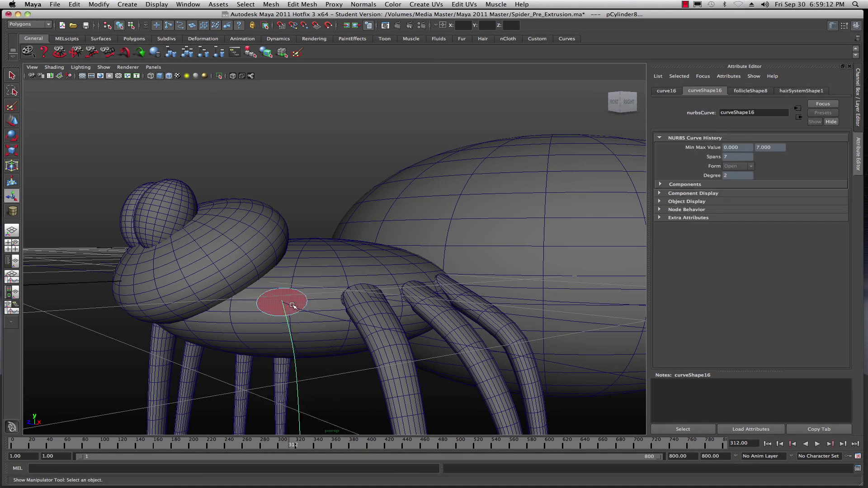
left_click(292, 302)
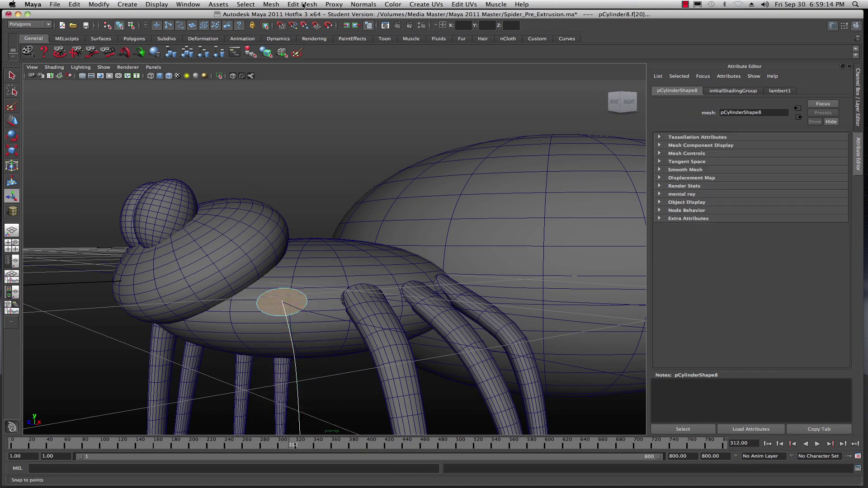
Step: Extrude the front leg's cylinder face along its dynamic curve with a taper of 0.1 and 25 divisions
left_click(302, 4)
left_click(308, 29)
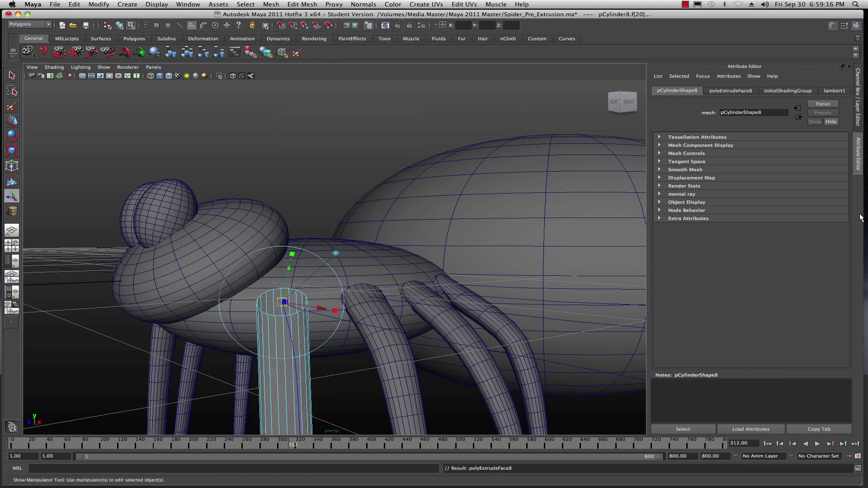
left_click(742, 205)
type(".100")
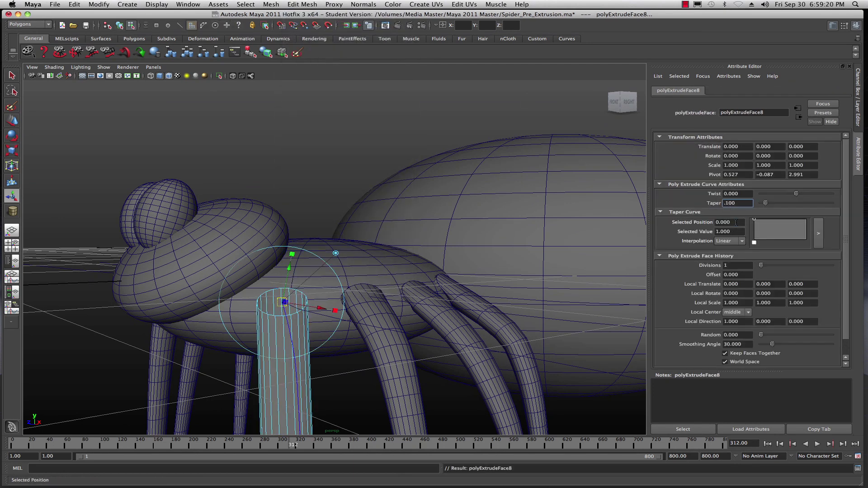
left_click(736, 222)
left_click(733, 265)
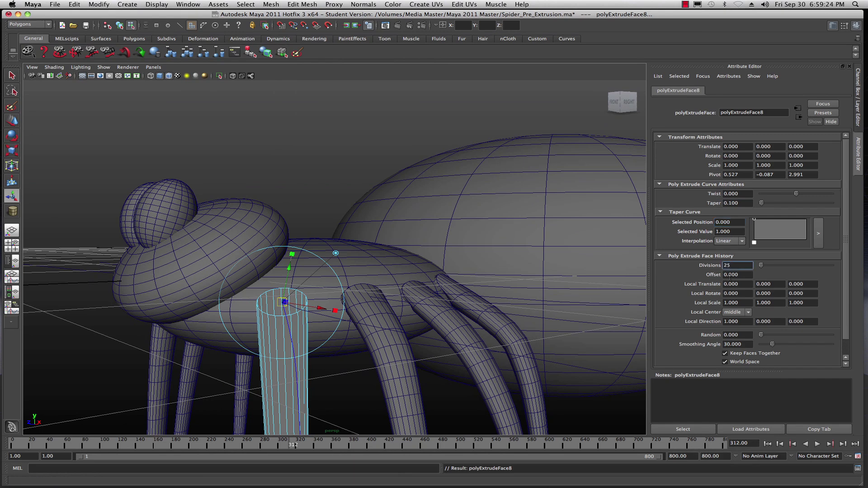
left_click(747, 275)
Step: Check the extruded legs from the spider's front, clear the selection and return to object selection
scroll(350, 293, "down", 8)
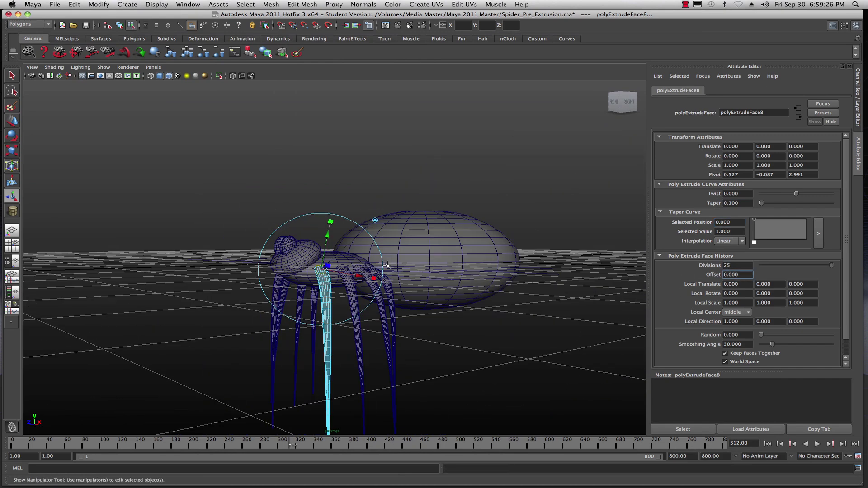
left_click_drag(345, 335, 420, 344, "alt")
scroll(502, 317, "up", 5)
left_click_drag(552, 335, 523, 339, "alt")
left_click(525, 338)
right_click_drag(386, 228, 409, 226)
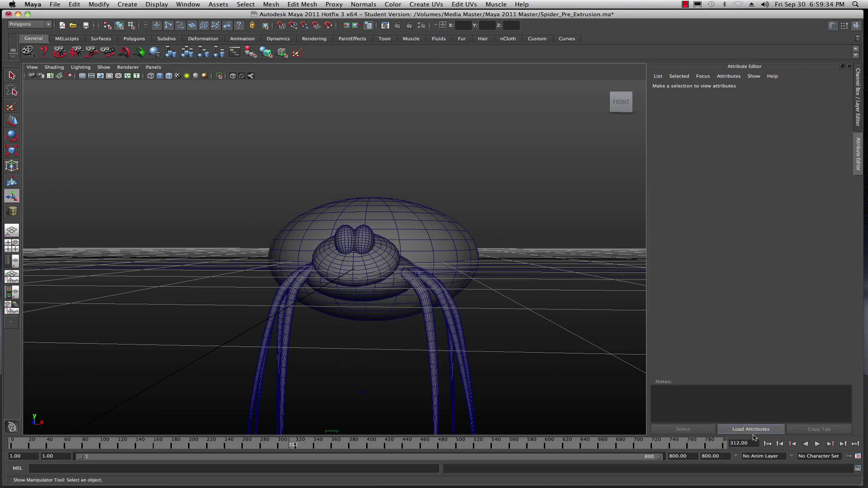
Step: Play the leg simulation from the first frame and view the whole spider from the front and above
left_click(767, 444)
left_click(818, 444)
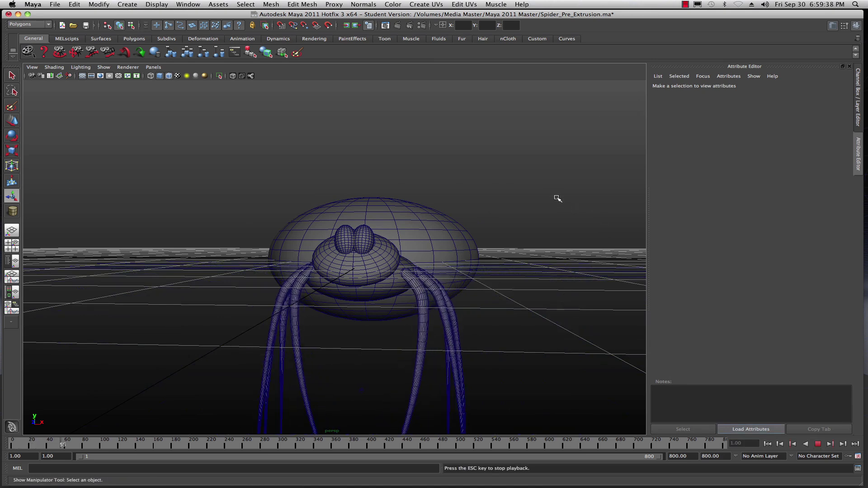
scroll(533, 197, "down", 4)
left_click_drag(445, 253, 447, 260, "alt")
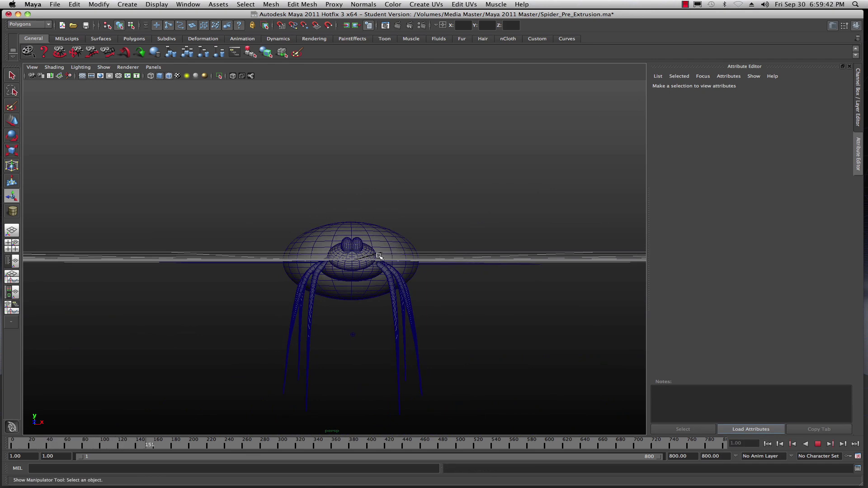
left_click_drag(488, 297, 488, 326, "alt")
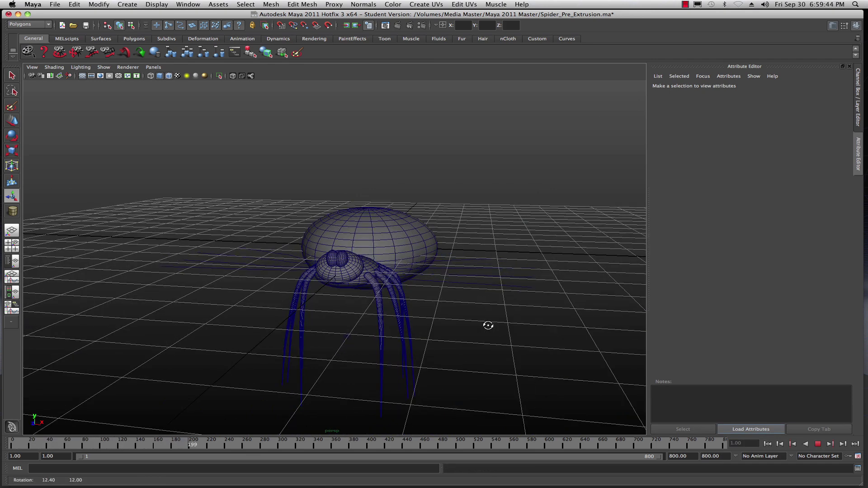
Step: Bring the Outliner over the view, stop the leg simulation and select hairSystem1 to show its attributes
left_click_drag(867, 96, 539, 100)
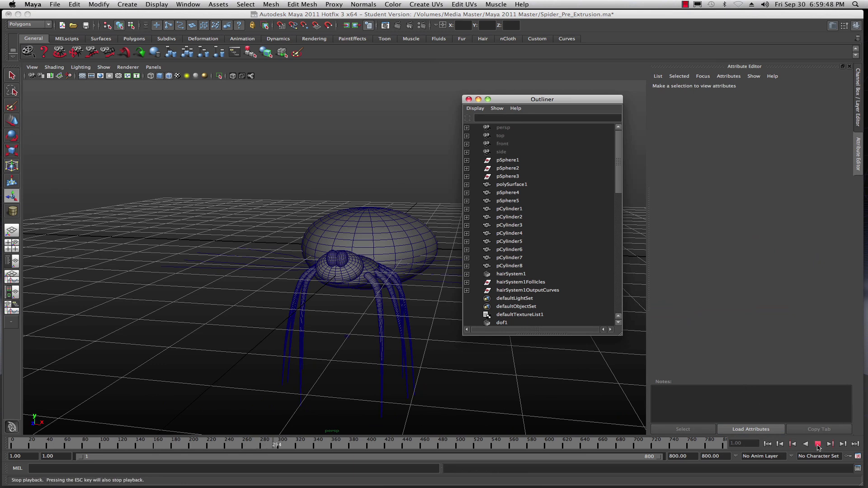
left_click(817, 445)
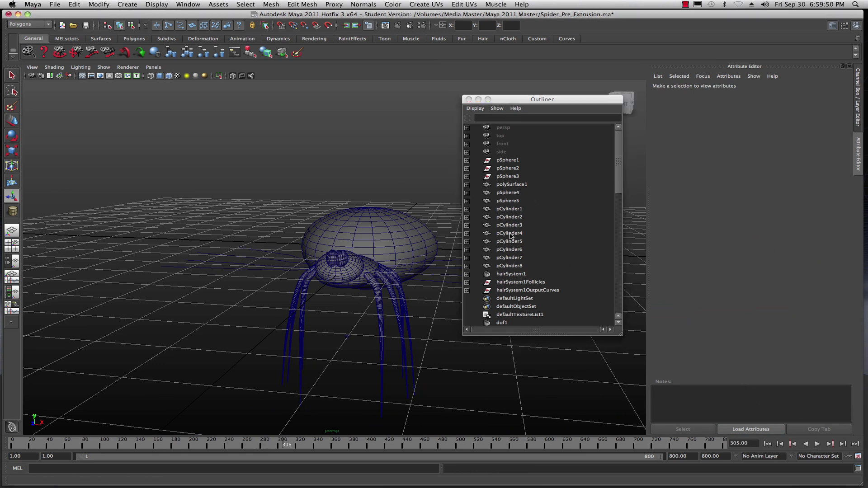
left_click(512, 274)
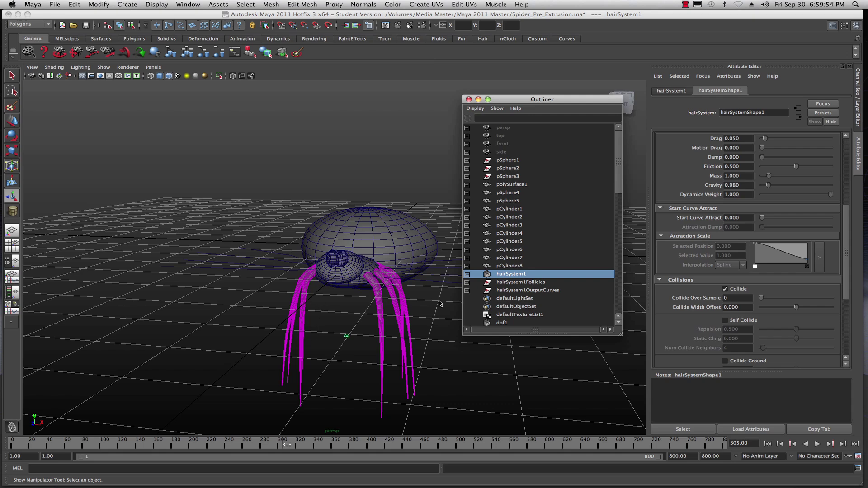
Step: Look through the first follicles in the hairSystem1Follicles group and examine the attributes of follicleShape3
left_click(468, 282)
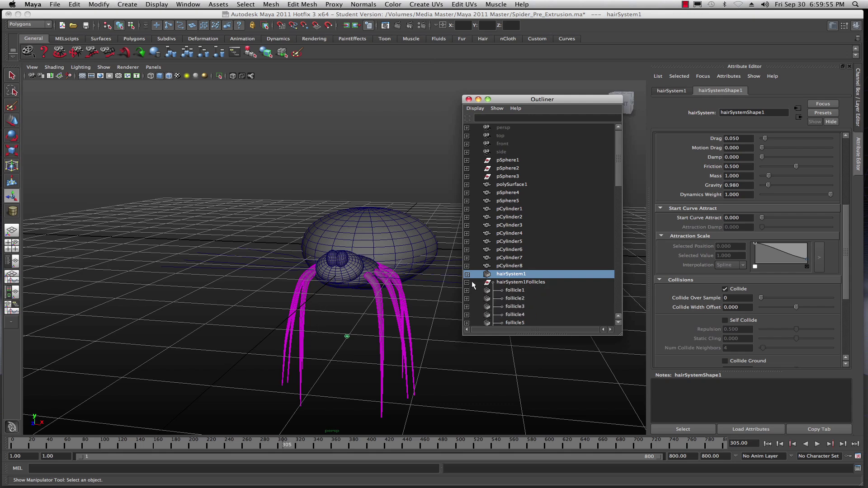
left_click(501, 283)
left_click(509, 291)
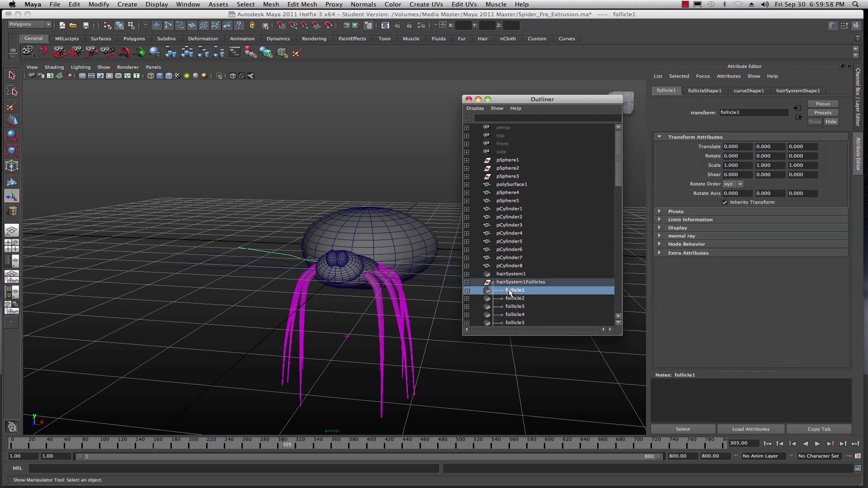
left_click(509, 299)
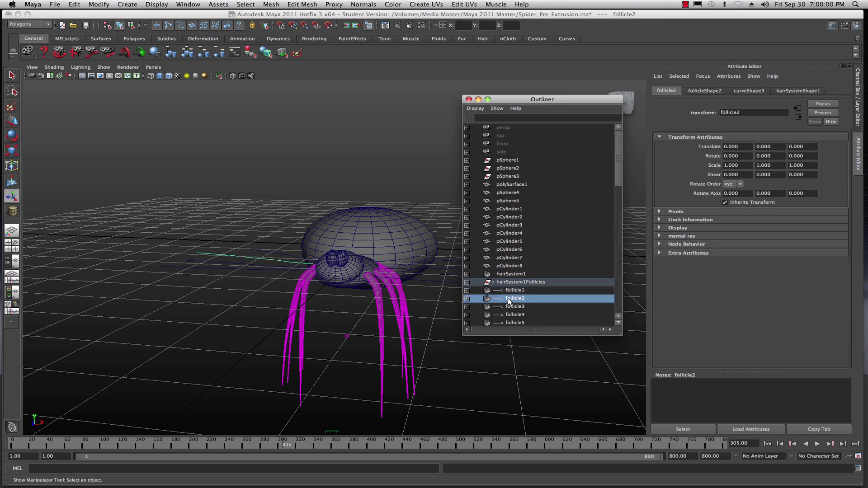
left_click(502, 308)
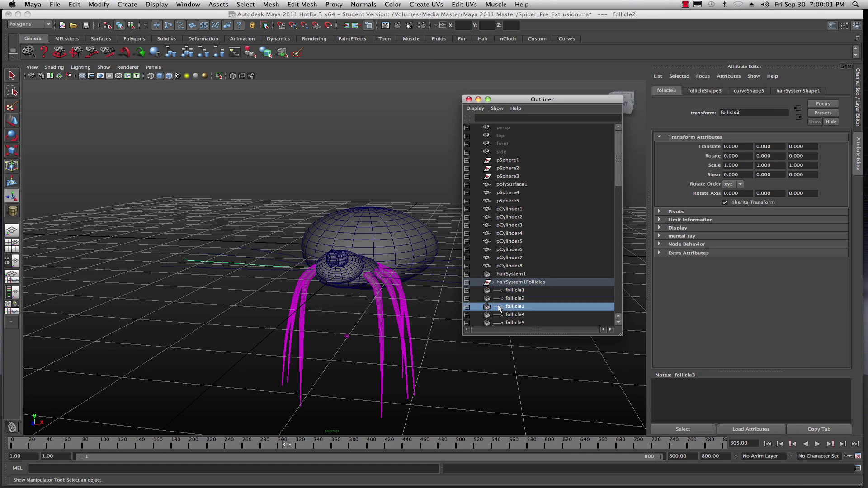
left_click(467, 307)
scroll(508, 265, "down", 5)
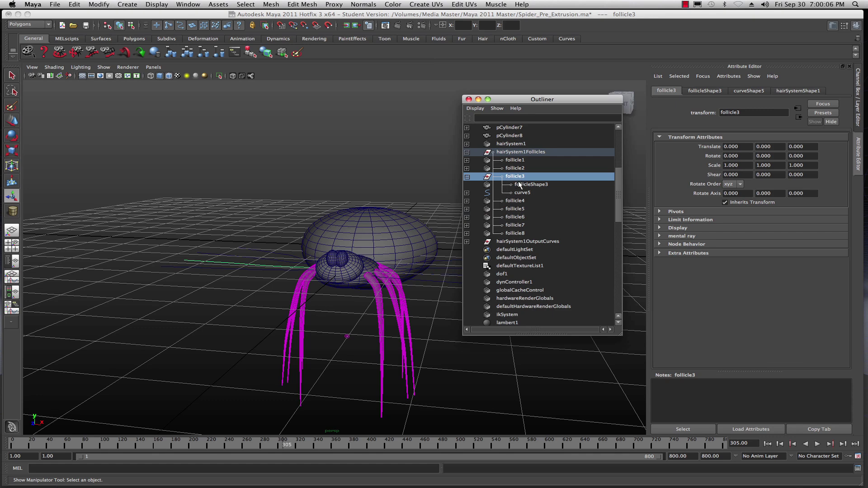
left_click(519, 185)
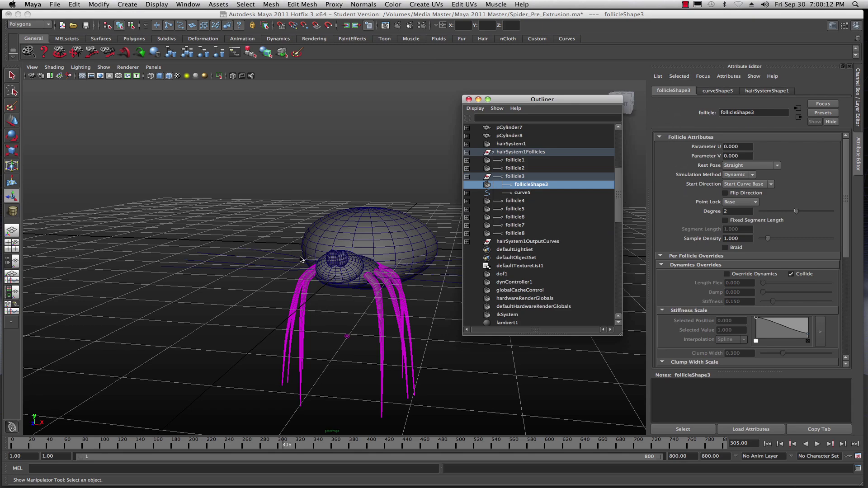
Step: Inspect where the legs attach to the spider's body up close and collapse the follicle group in the Outliner
left_click_drag(334, 259, 282, 85, "alt")
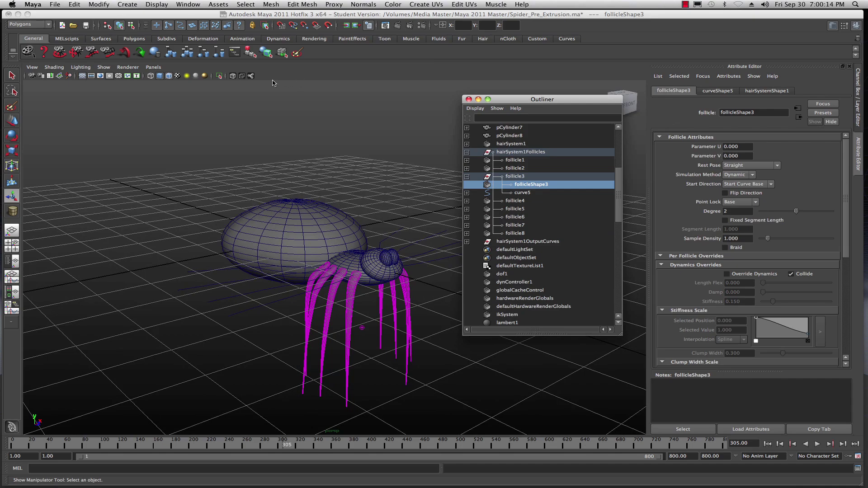
scroll(252, 207, "up", 5)
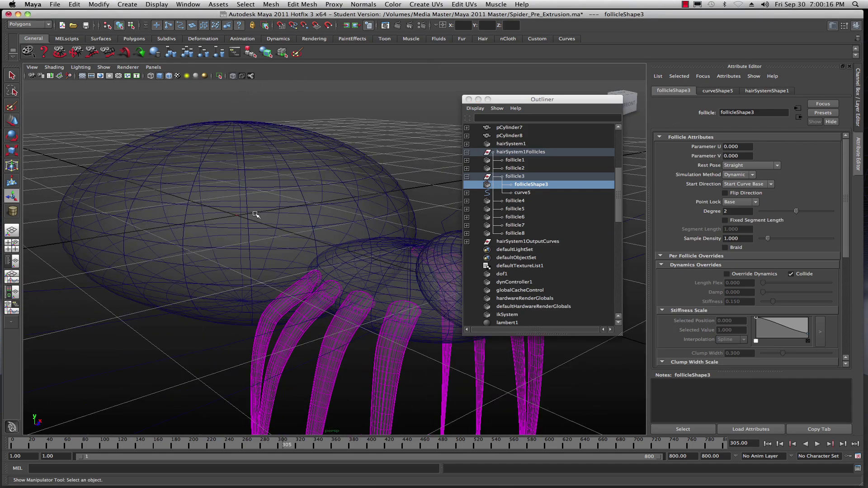
left_click_drag(333, 348, 313, 246, "alt")
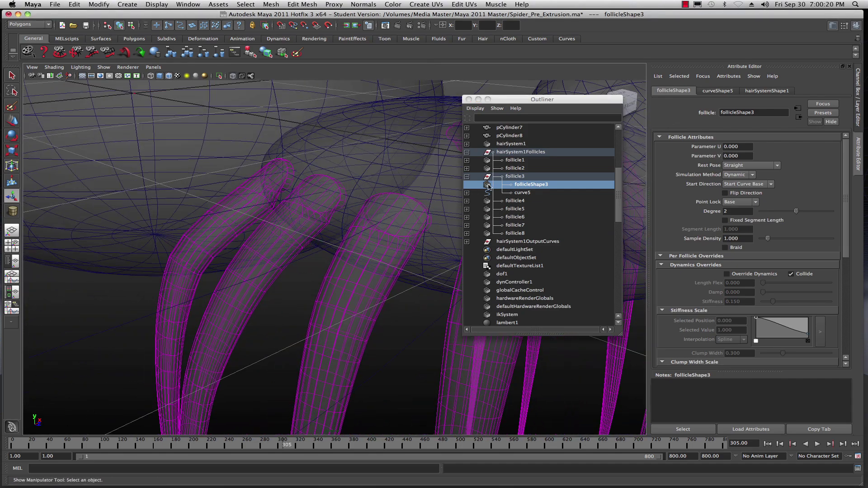
left_click(467, 177)
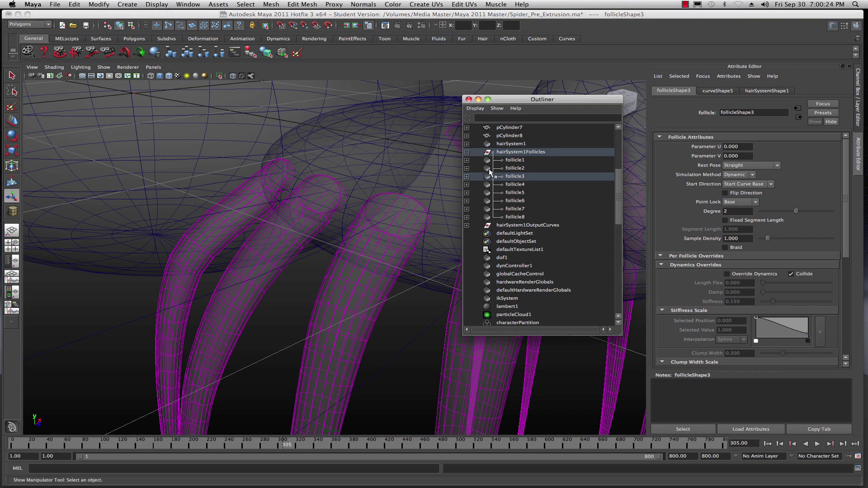
left_click(467, 152)
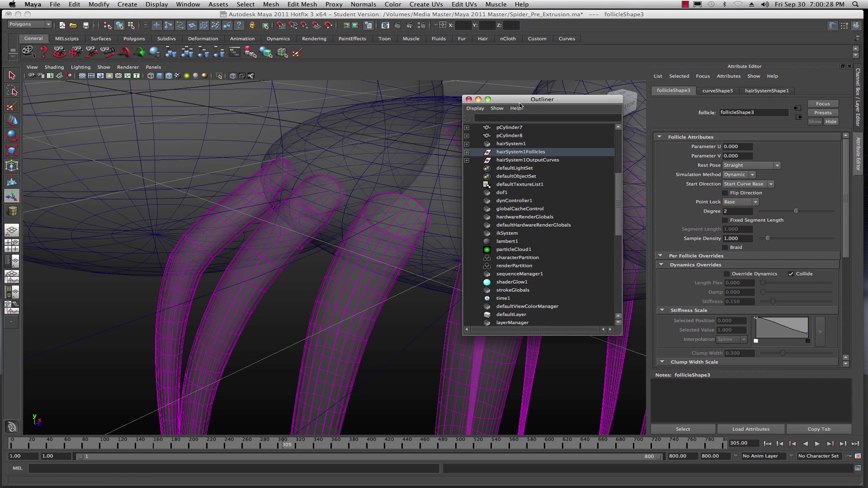
Step: Turn off X-ray shading and view the whole spider with its hanging legs, keeping the Outliner clear of it
left_click_drag(523, 100, 601, 117)
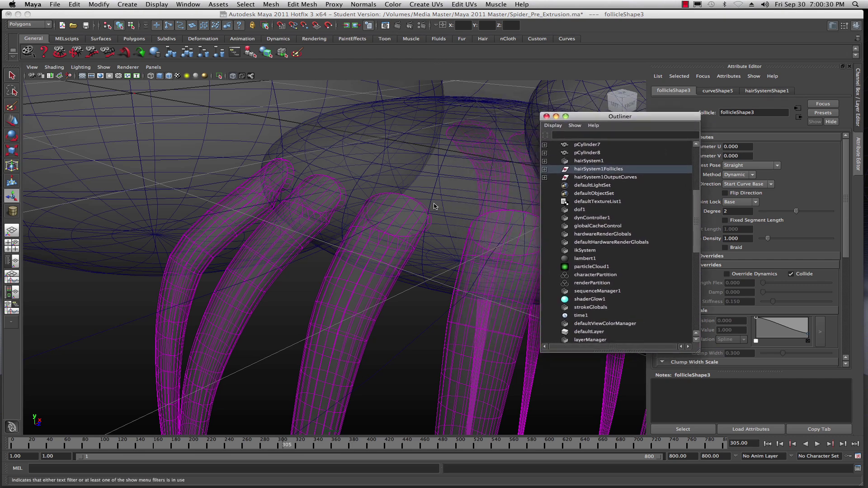
left_click_drag(417, 178, 297, 120, "alt")
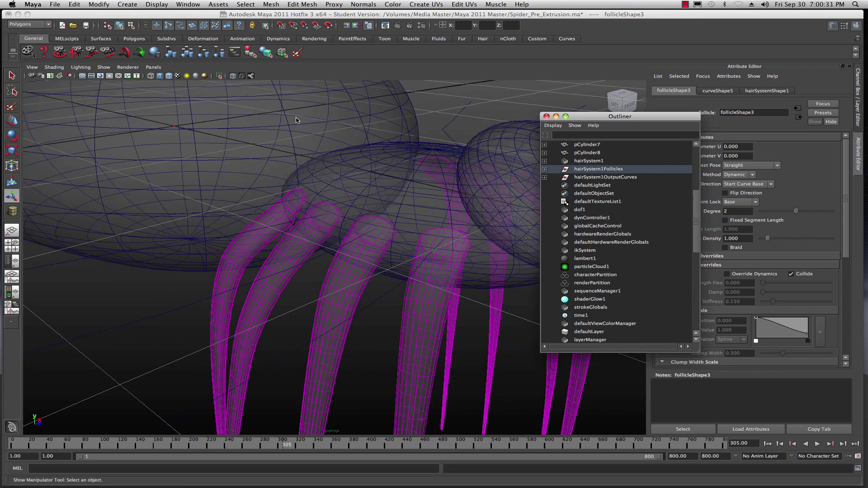
left_click(233, 77)
left_click_drag(586, 119, 678, 88)
left_click_drag(546, 271, 403, 286, "alt")
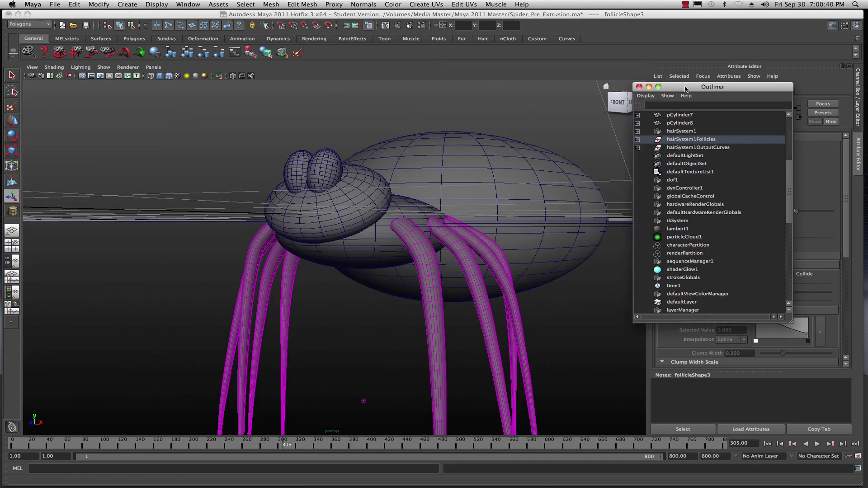
left_click_drag(685, 89, 634, 89)
scroll(365, 231, "down", 5)
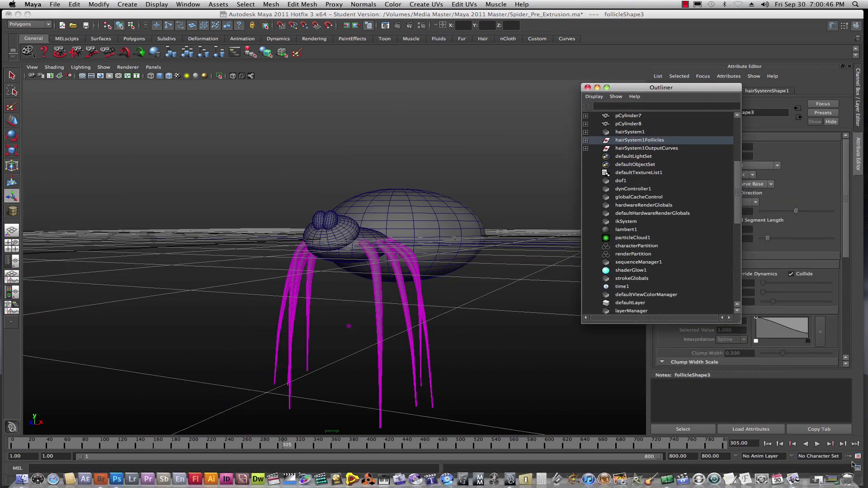
Step: Return to the first frame and identify the hair system and the polySurface1 body by selecting each in turn
left_click(768, 445)
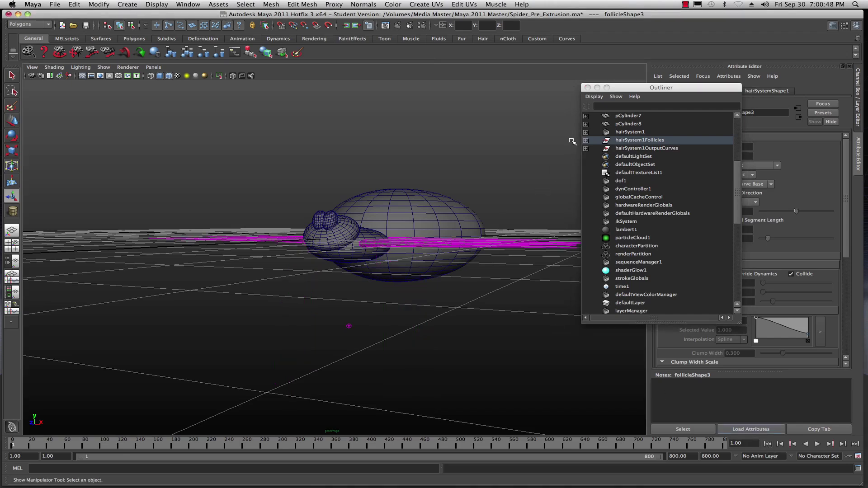
left_click(624, 90)
left_click_drag(624, 90, 680, 76)
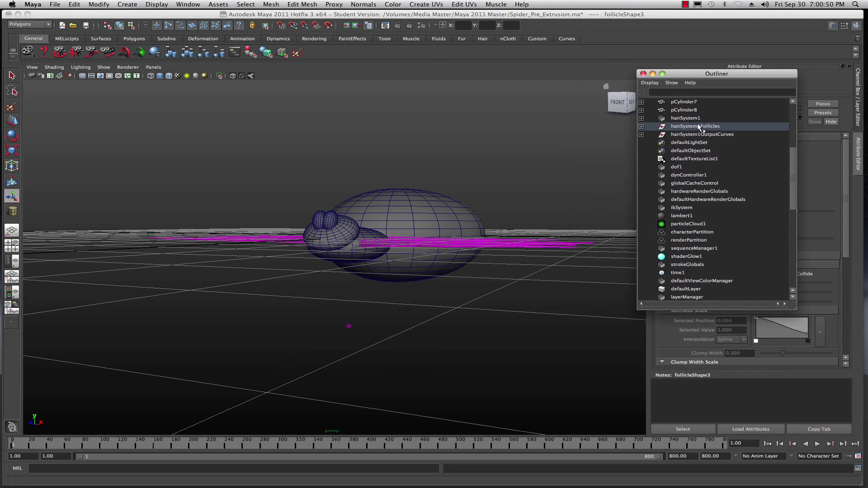
left_click(688, 119)
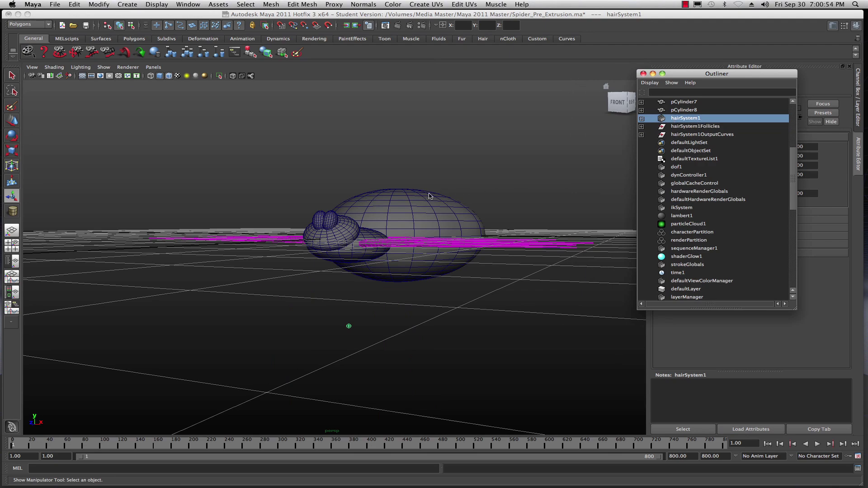
left_click_drag(437, 223, 392, 240, "alt")
left_click(449, 220)
scroll(751, 198, "up", 5)
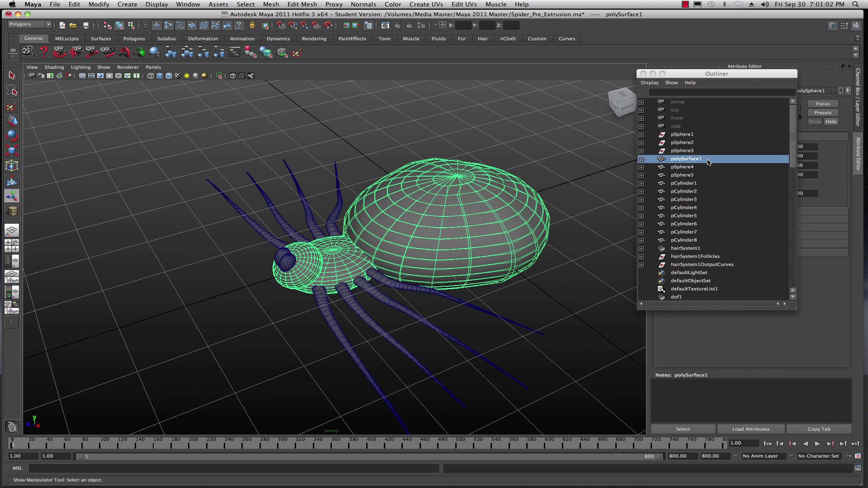
Step: Parent hairSystem1 to the spider's body polySurface1
left_click(682, 248)
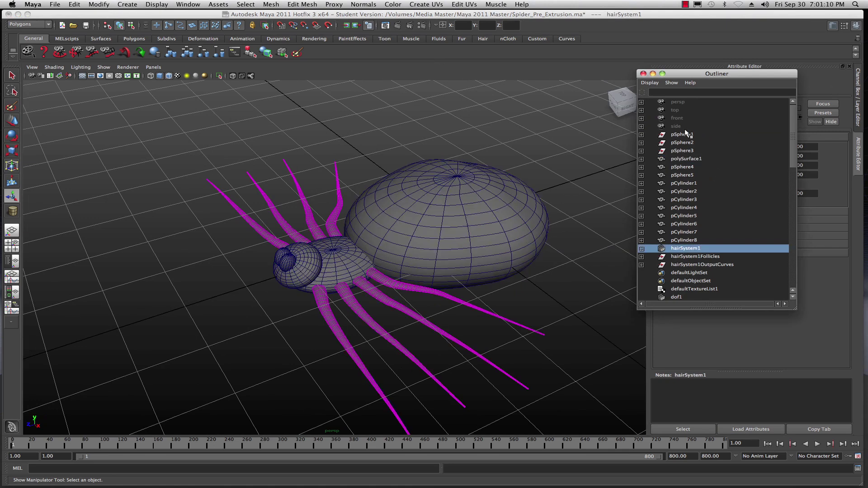
left_click(684, 158, "ctrl")
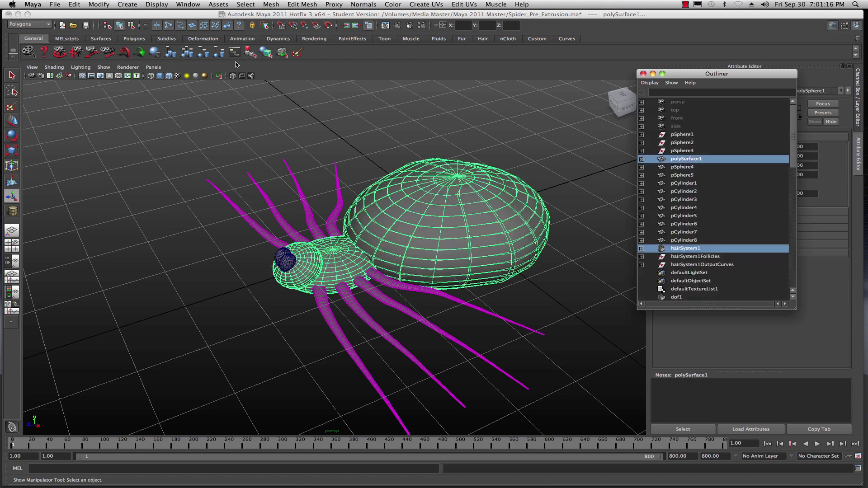
left_click(204, 54)
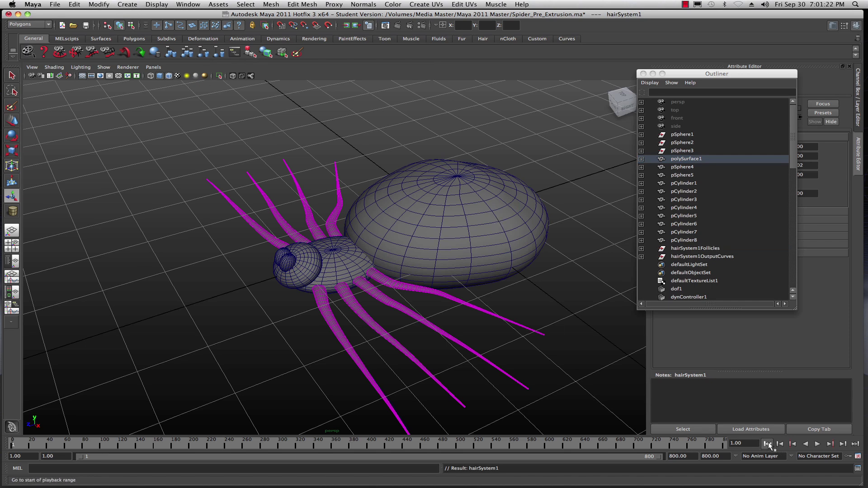
Step: Play the leg simulation with the parented hair system, select polySurface1, stop playback and return to the first frame
left_click(817, 444)
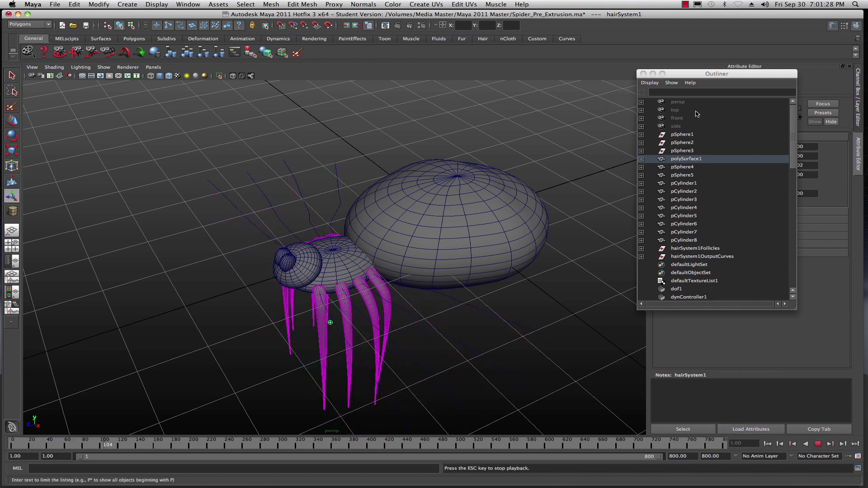
left_click(686, 159)
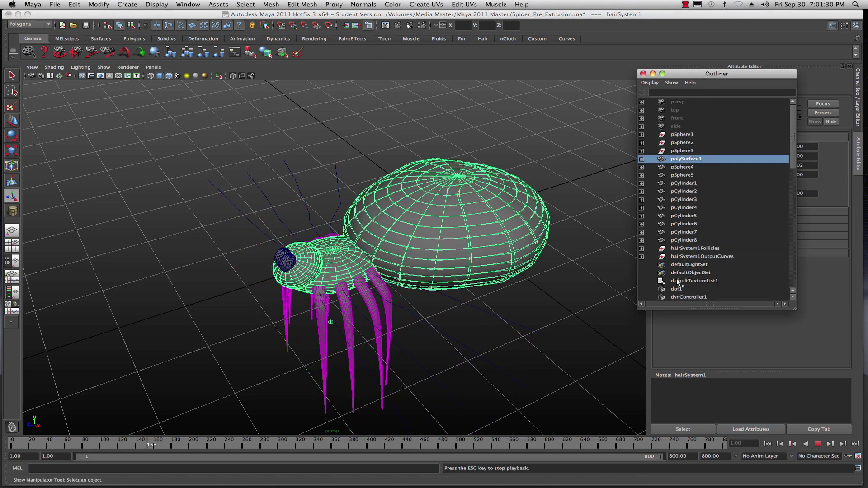
left_click(816, 445)
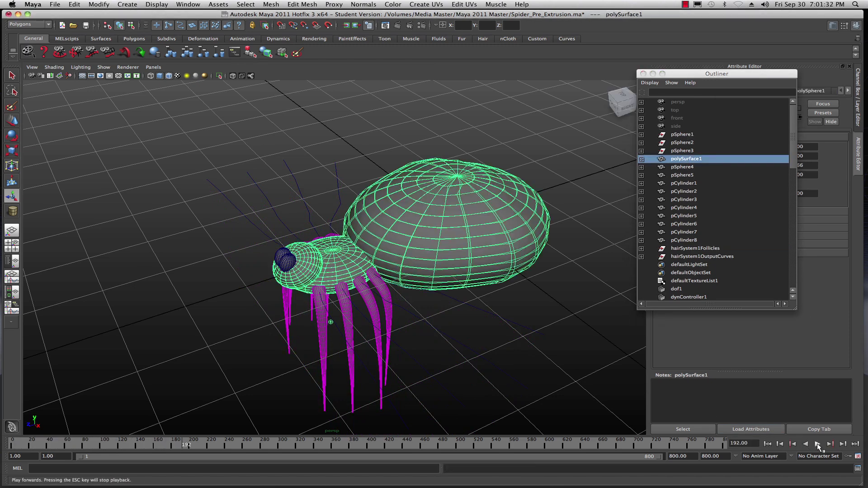
left_click(767, 445)
Step: Move the spider's body polySurface1 about -3.8 units along Z with the Move tool
scroll(502, 220, "down", 3)
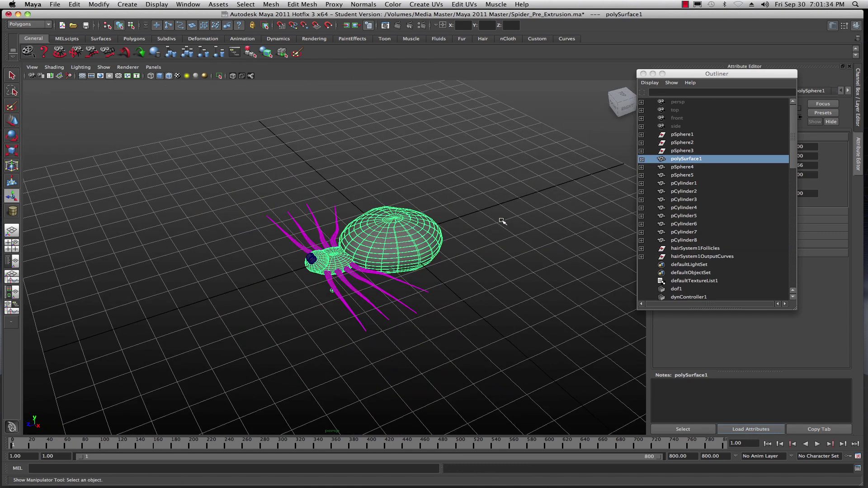
left_click(15, 124)
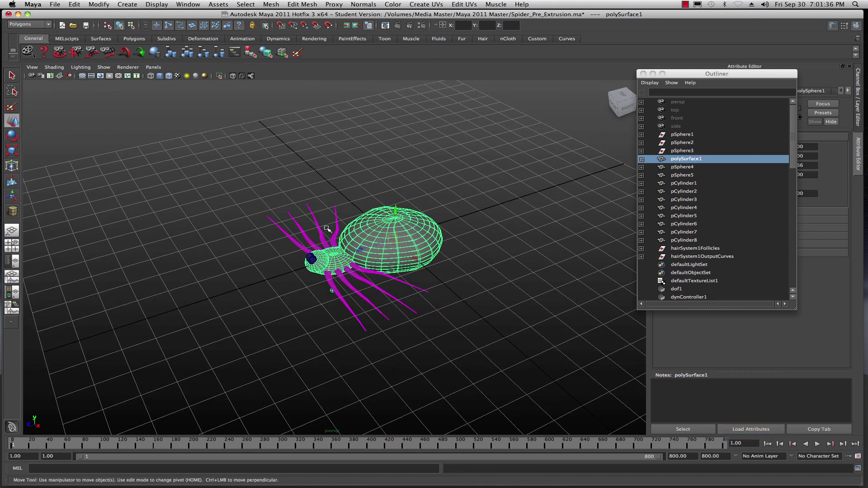
left_click_drag(357, 253, 452, 237)
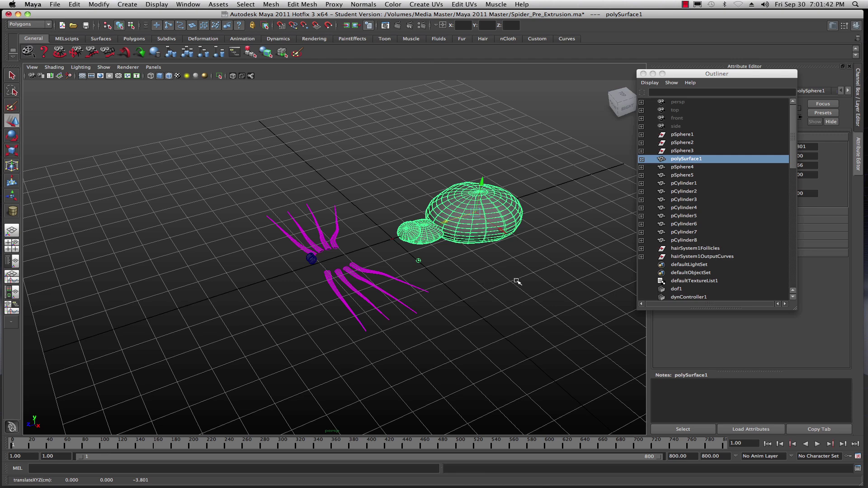
scroll(517, 281, "up", 2)
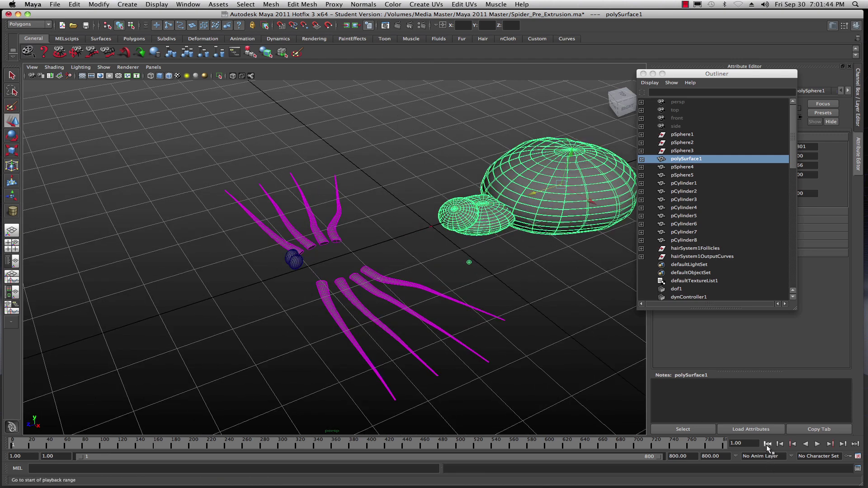
Step: Play the simulation with the body moved to test whether the legs follow it, and rewind to the first frame
left_click(815, 445)
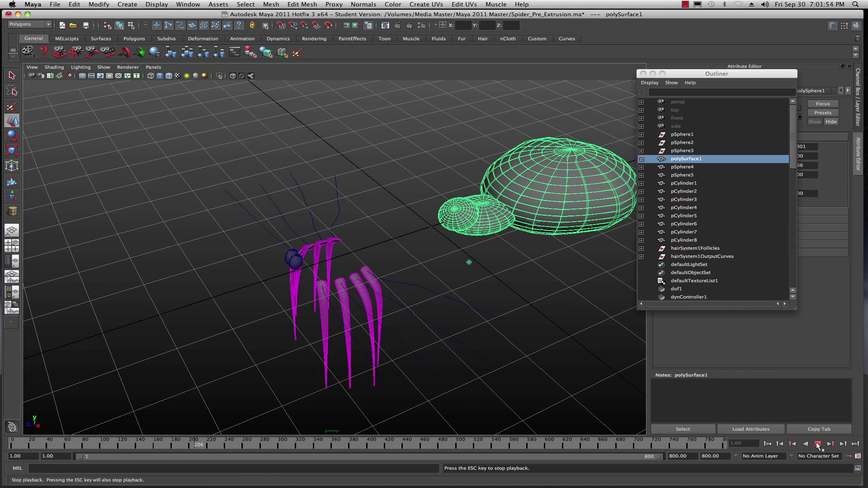
left_click(817, 444)
left_click(767, 443)
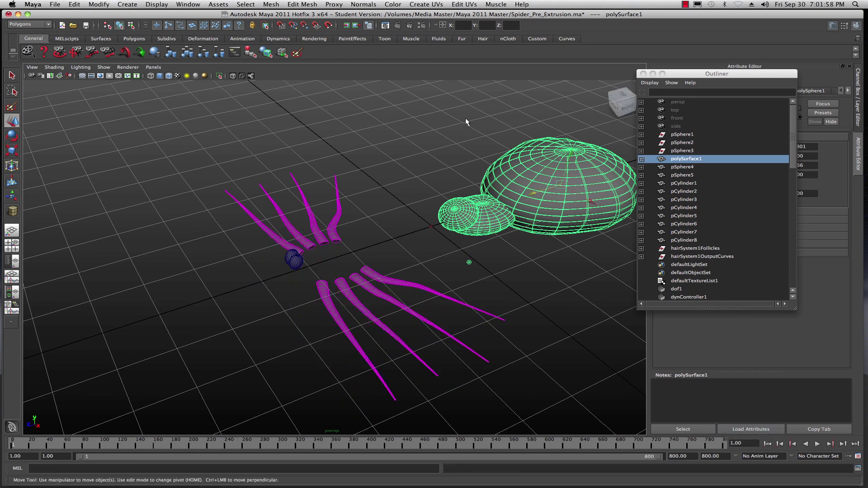
Step: Undo the last playback actions and the body's move along Z
left_click(78, 4)
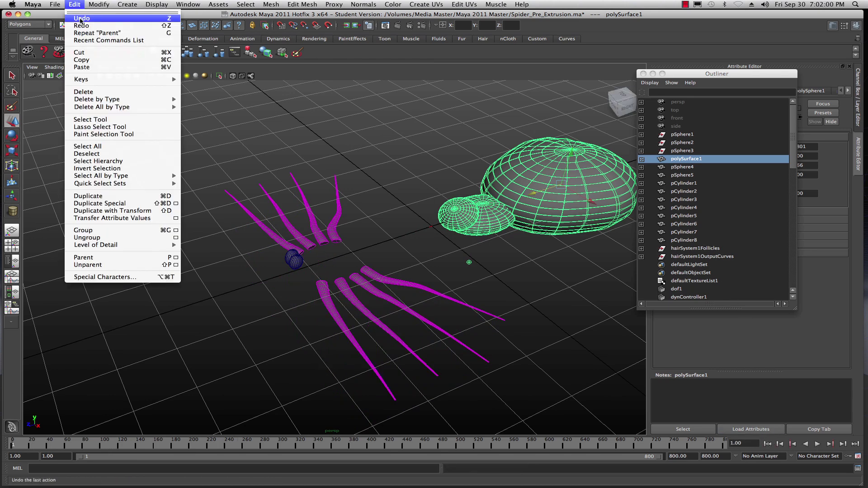
left_click(80, 18)
key("z")
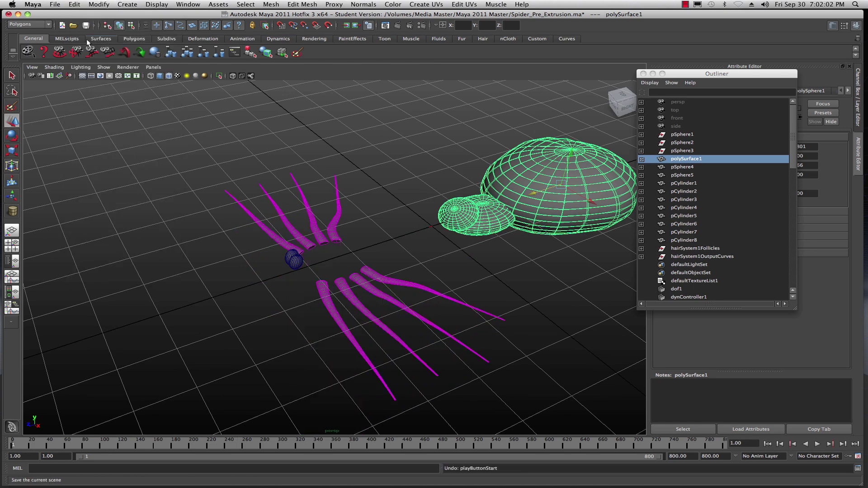
key("z")
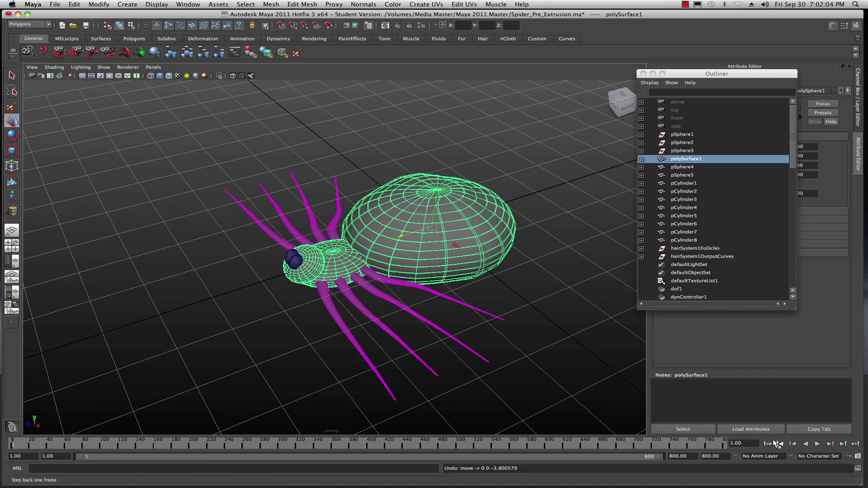
Step: Play the leg simulation with the body at its original position, stop, return to the first frame and close the Outliner
left_click(816, 444)
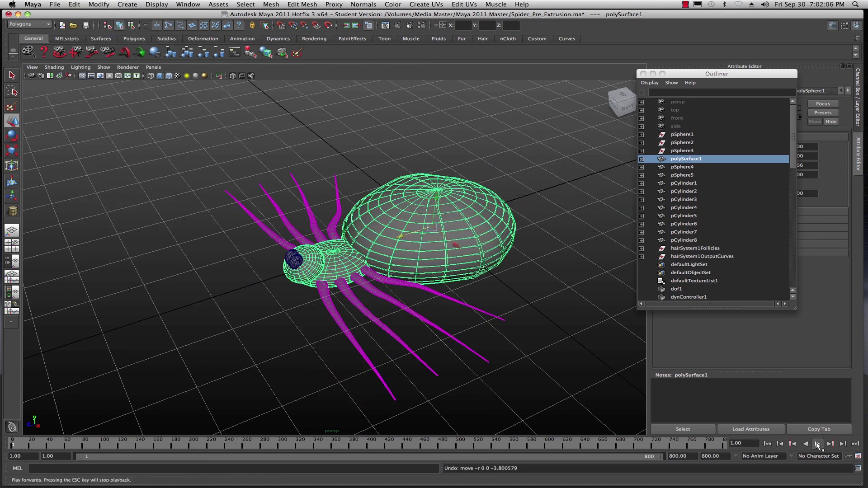
left_click(817, 444)
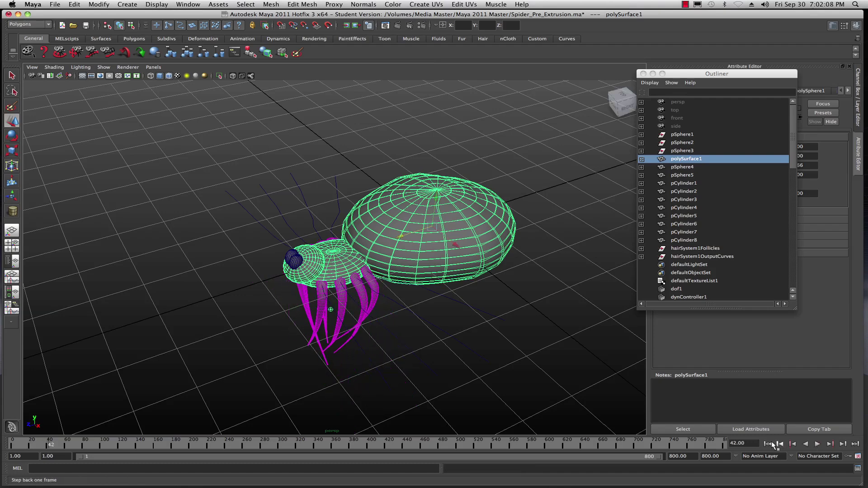
left_click(768, 445)
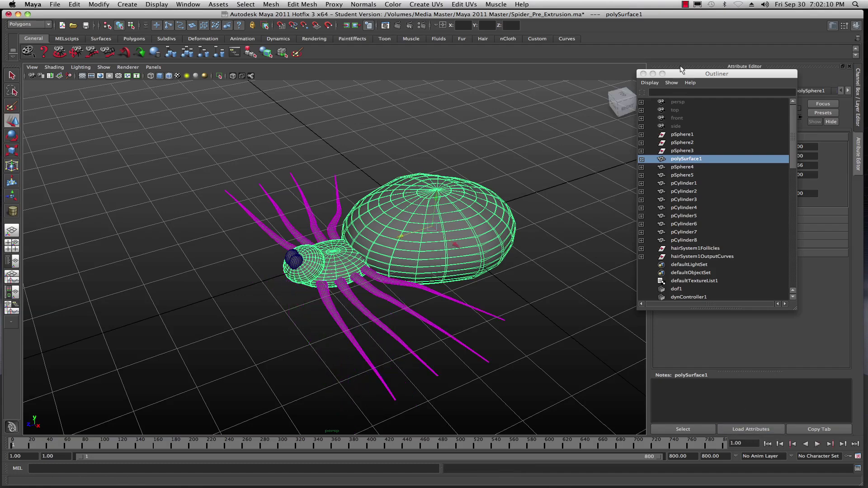
left_click(643, 74)
Step: Parent the eight leg cylinders, pCylinder1 through pCylinder8, to the spider's body polySurface1
left_click_drag(305, 230, 439, 249, "alt")
scroll(438, 213, "up", 10)
left_click(442, 251)
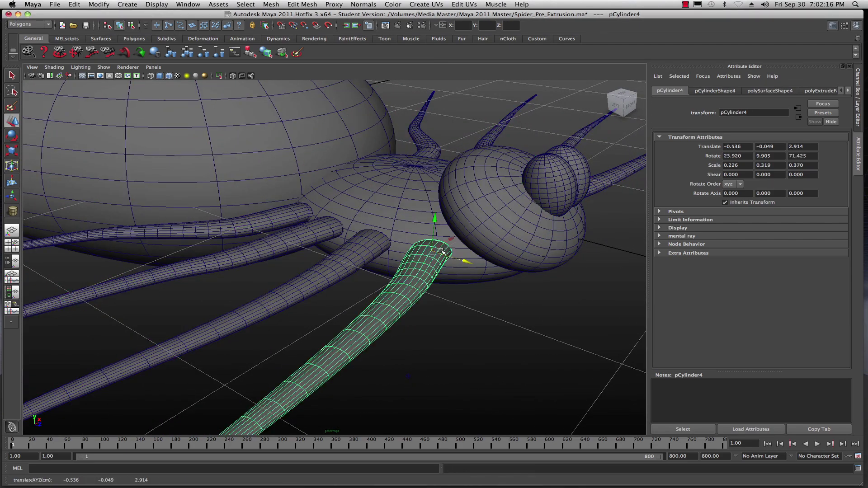
left_click(310, 215)
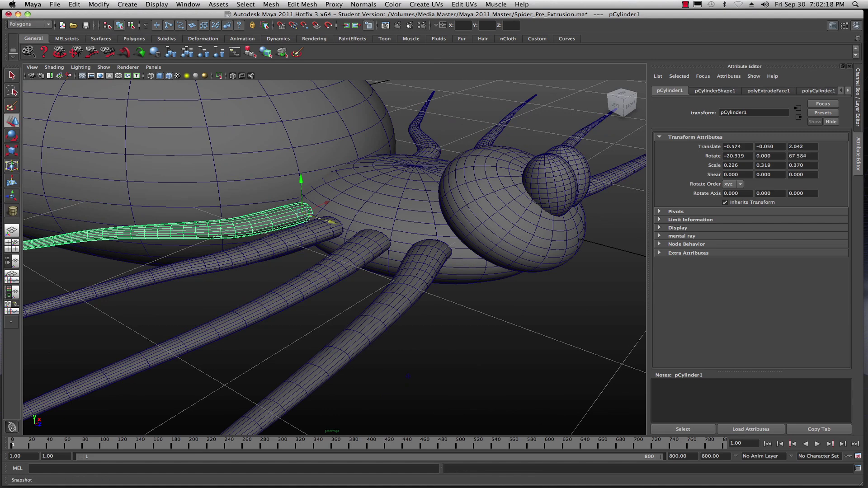
left_click_drag(867, 80, 686, 74)
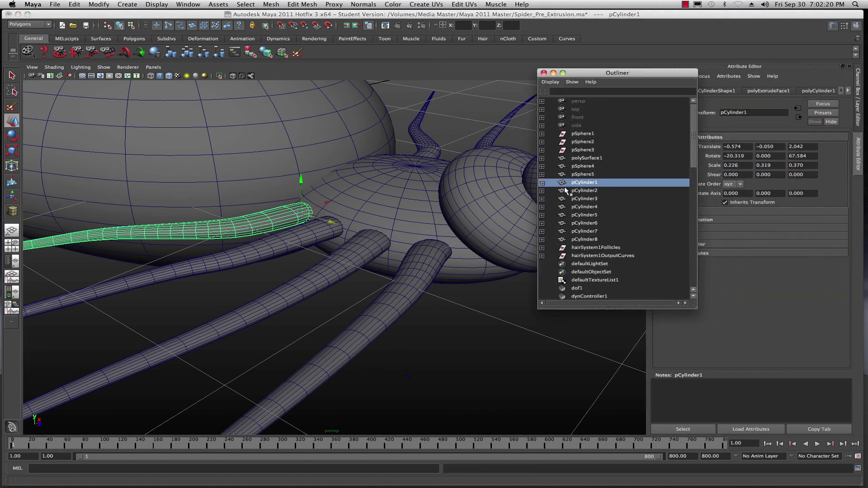
left_click(330, 230, "shift")
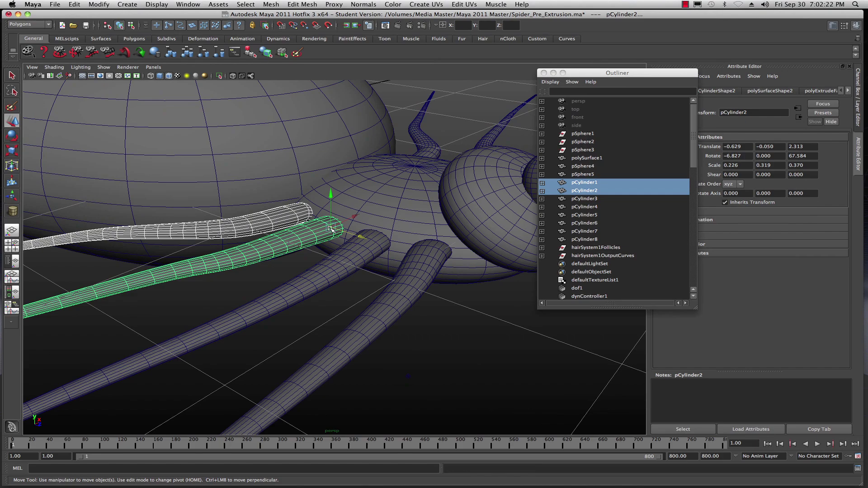
left_click(358, 248, "shift")
left_click(430, 255, "shift")
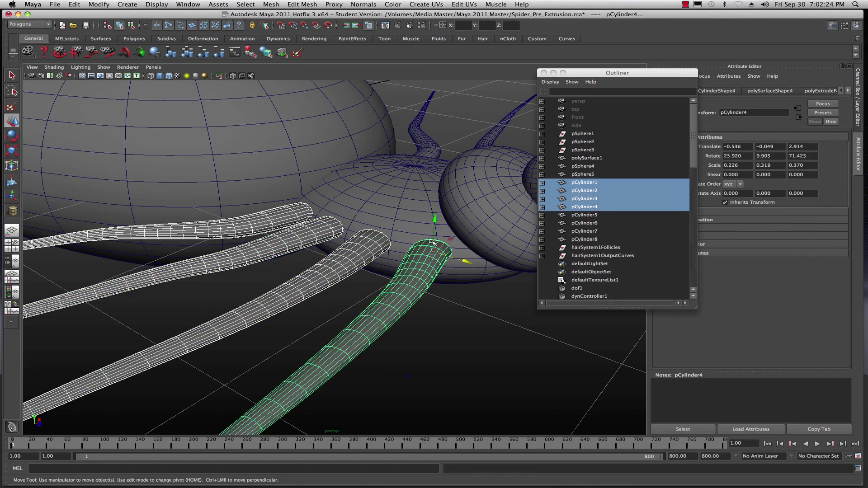
left_click_drag(446, 205, 461, 280, "alt")
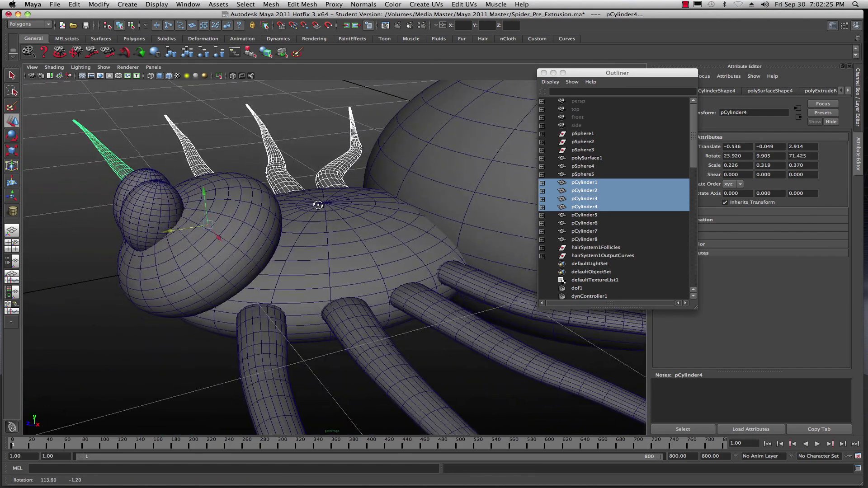
left_click(476, 286, "shift")
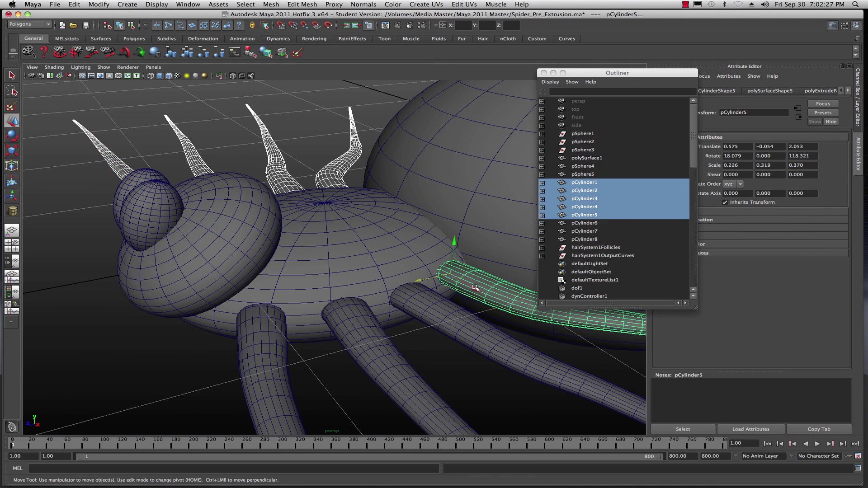
left_click(437, 314, "shift")
left_click(324, 336, "shift")
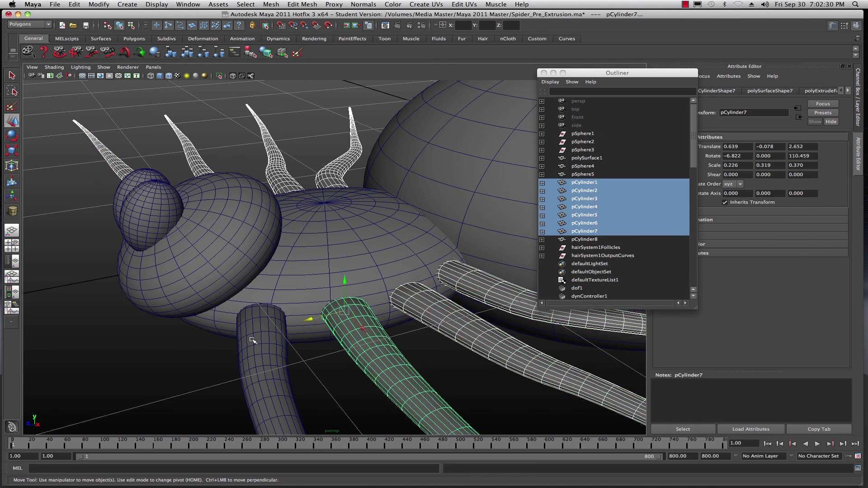
left_click(253, 340, "shift")
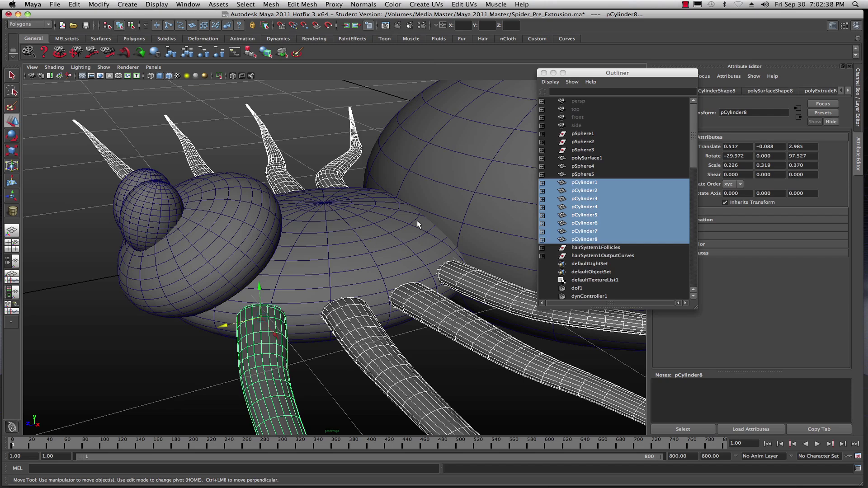
left_click(598, 159, "ctrl")
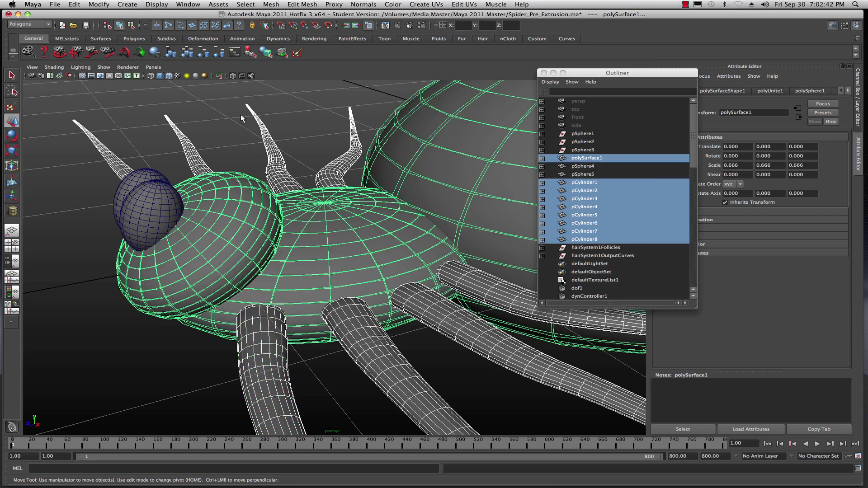
left_click(202, 54)
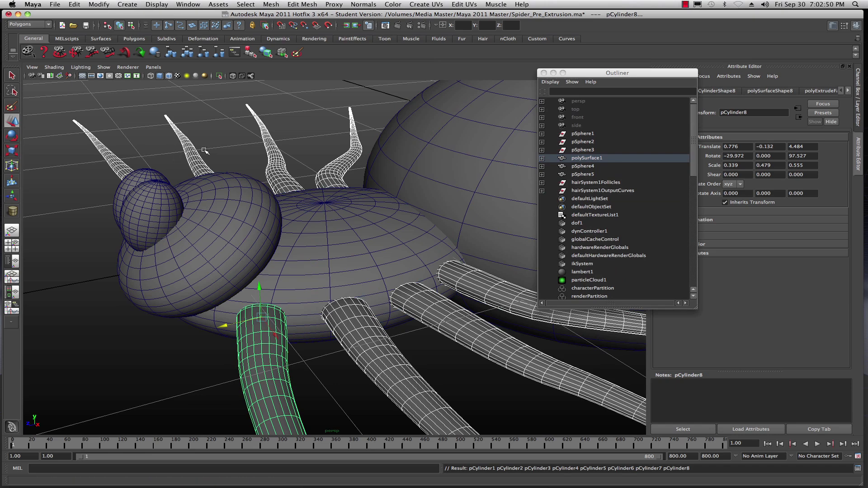
left_click(219, 126)
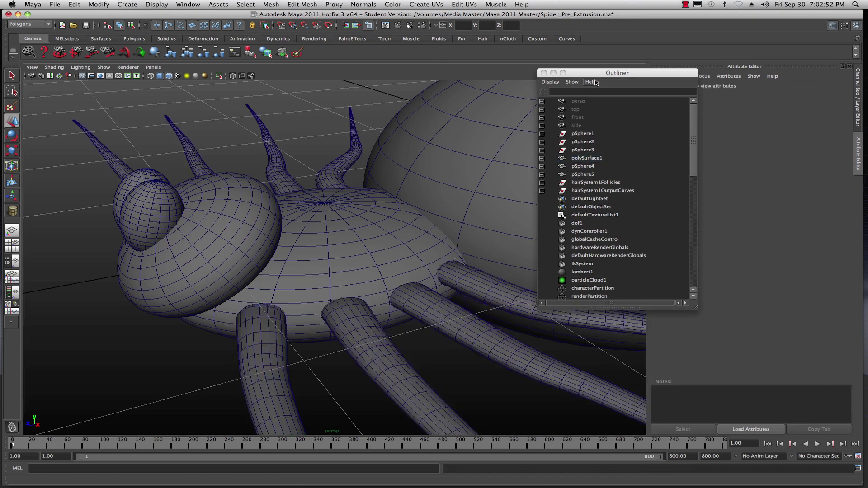
left_click(544, 73)
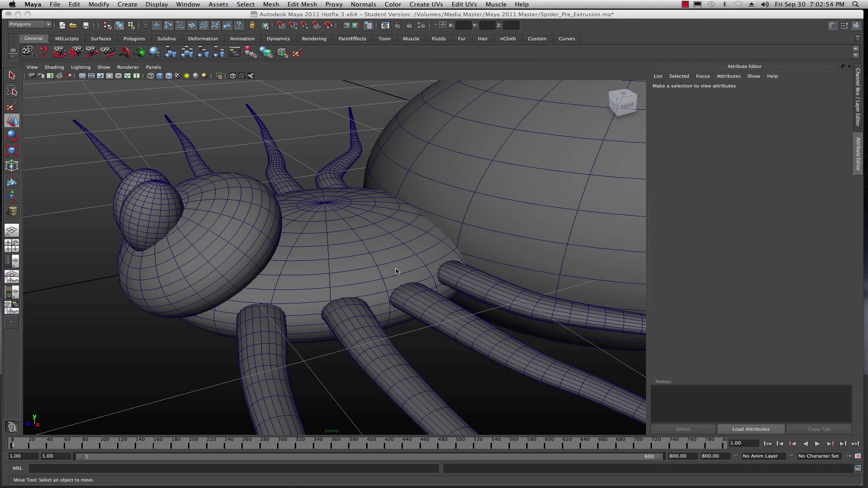
Step: Test the leg parenting by moving polySurface1 about -3.8 units along Z, and undo the move
left_click_drag(390, 250, 388, 266, "alt")
scroll(389, 266, "down", 10)
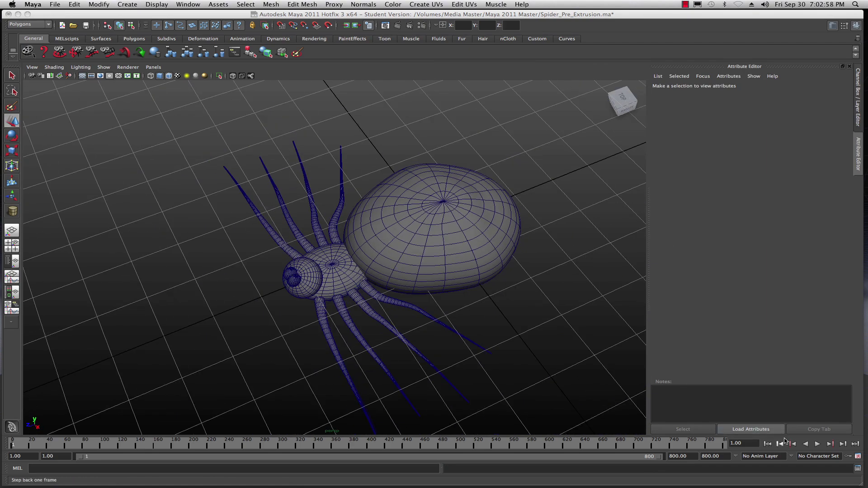
left_click(383, 218)
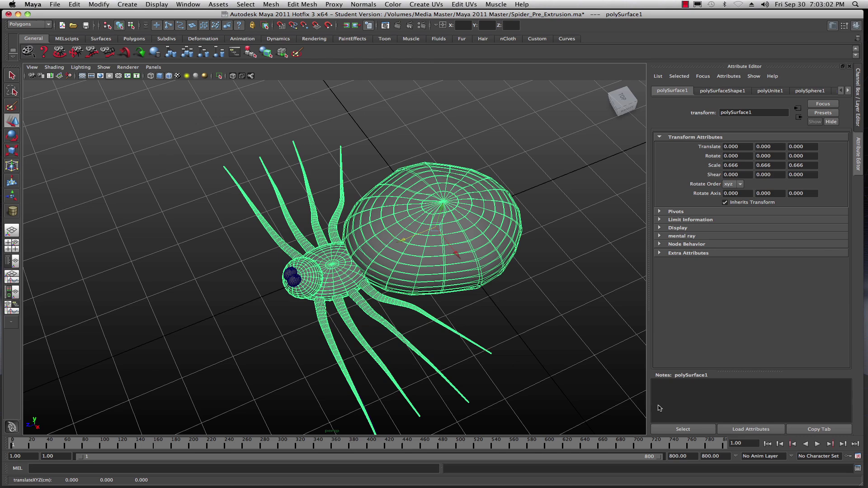
left_click_drag(405, 241, 549, 181)
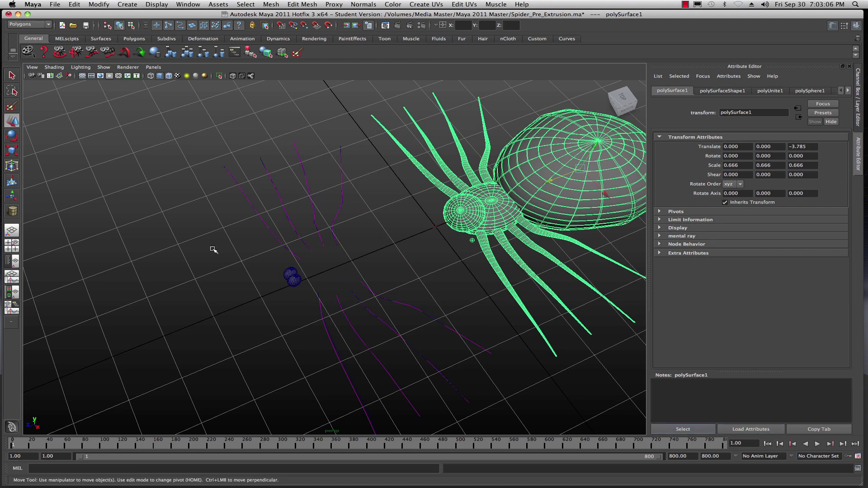
left_click_drag(239, 283, 330, 230, "alt")
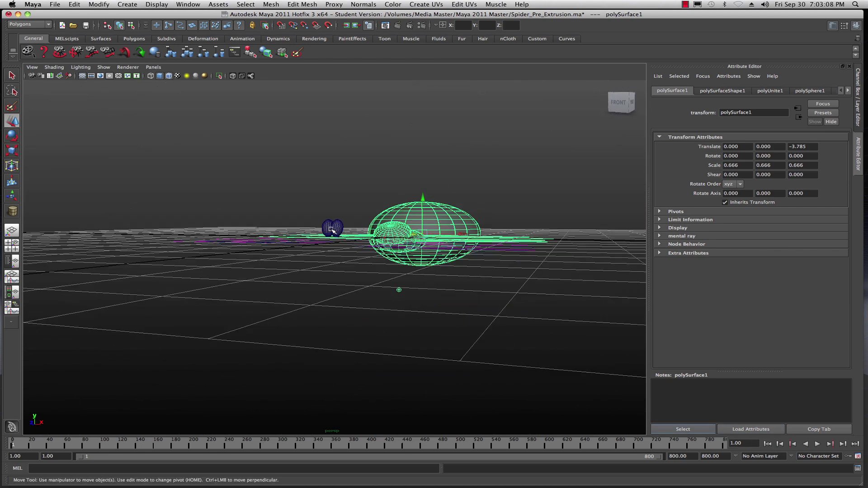
key("z")
key("z")
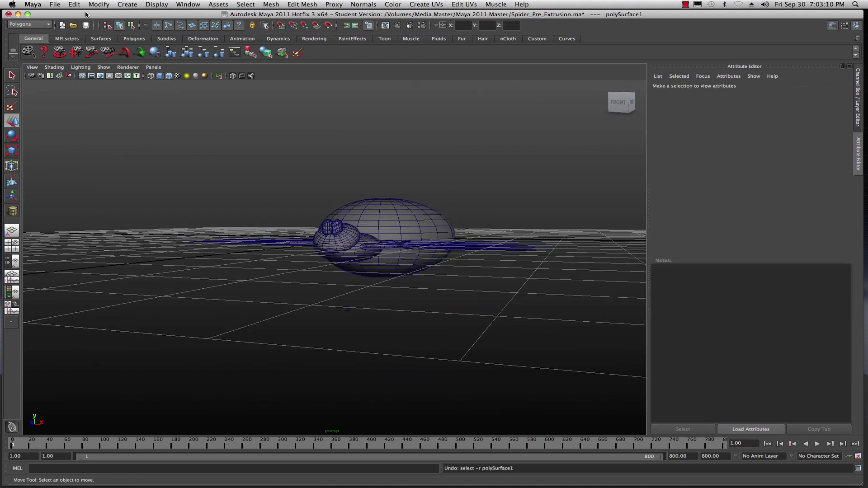
Step: Parent the two eye spheres, pSphere4 and pSphere5, to the spider's body polySurface1
key("space")
mouse_move(315, 201)
left_mouse_down()
mouse_move(365, 176)
mouse_move(329, 205)
mouse_move(319, 202)
left_mouse_up()
left_click_drag(406, 143, 362, 182, "alt")
scroll(324, 255, "up", 4)
scroll(324, 288, "up", 2)
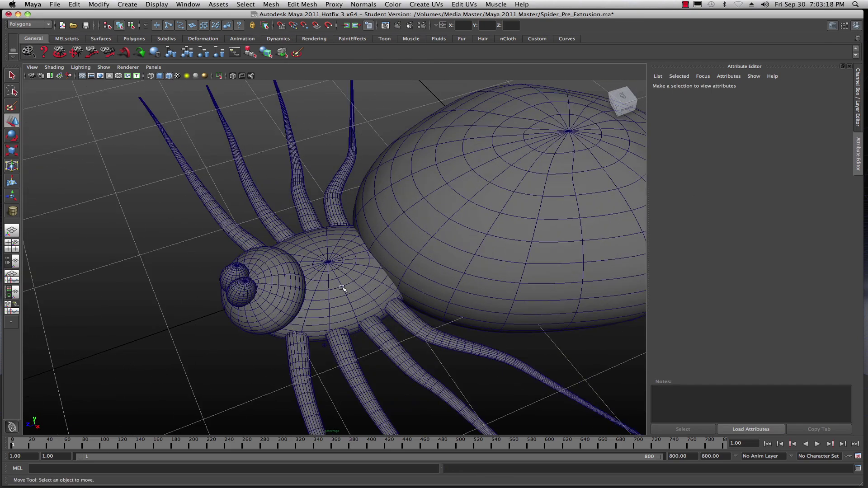
left_click(458, 265)
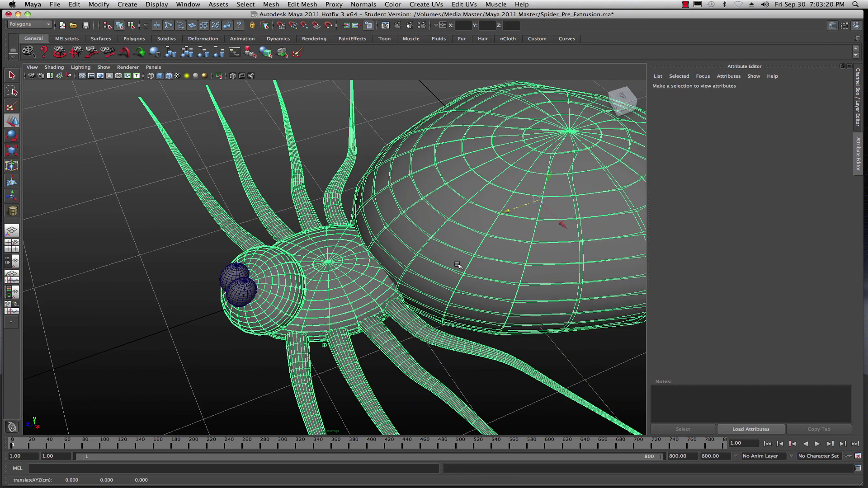
left_click(233, 271)
left_click(248, 289, "shift")
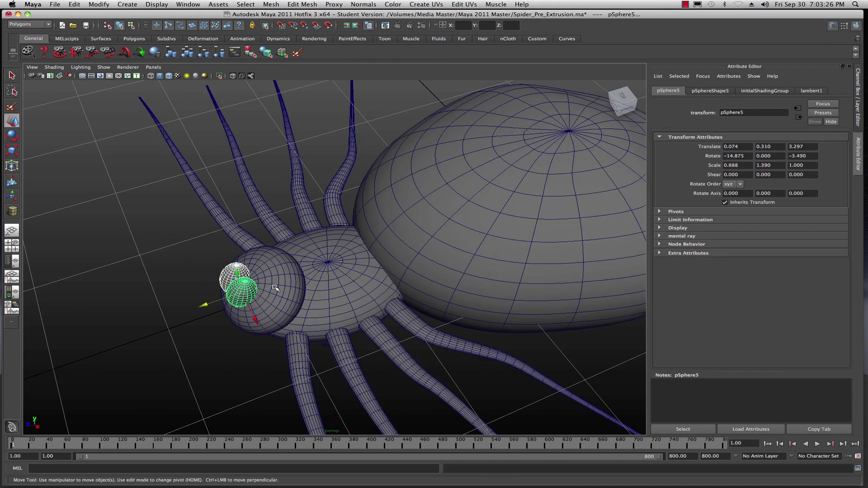
left_click(275, 288, "shift")
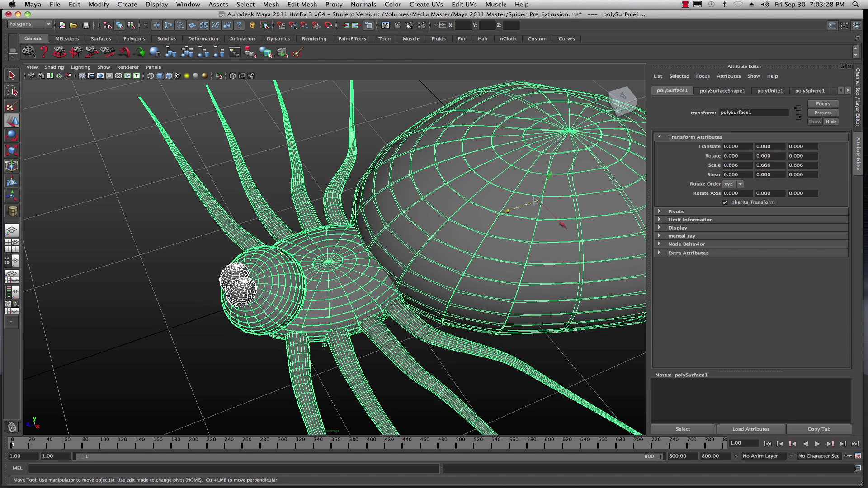
left_click(206, 52)
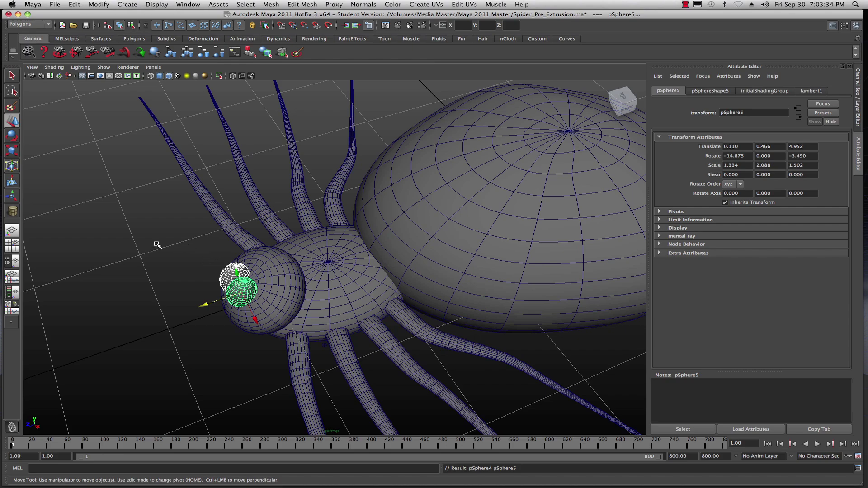
left_click(189, 275)
Step: Move the body polySurface1 about -2.5 units along Z and raise it about 1.7 units along Y
left_click_drag(204, 280, 265, 283, "alt")
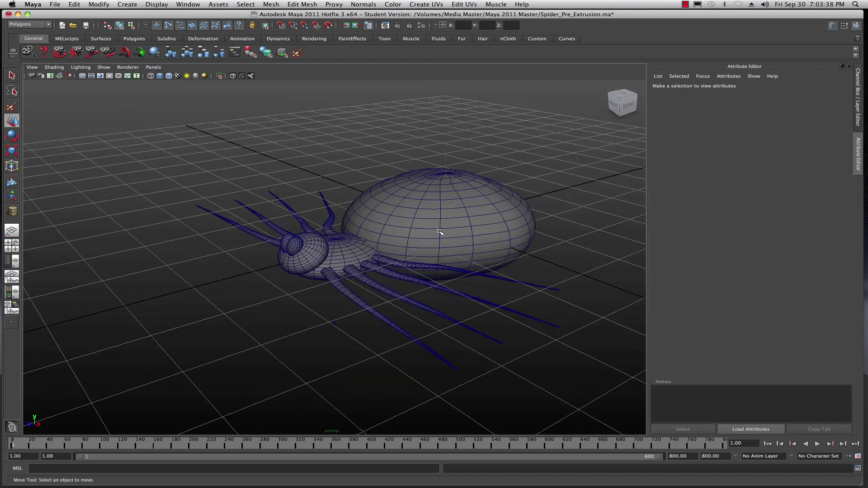
left_click(445, 222)
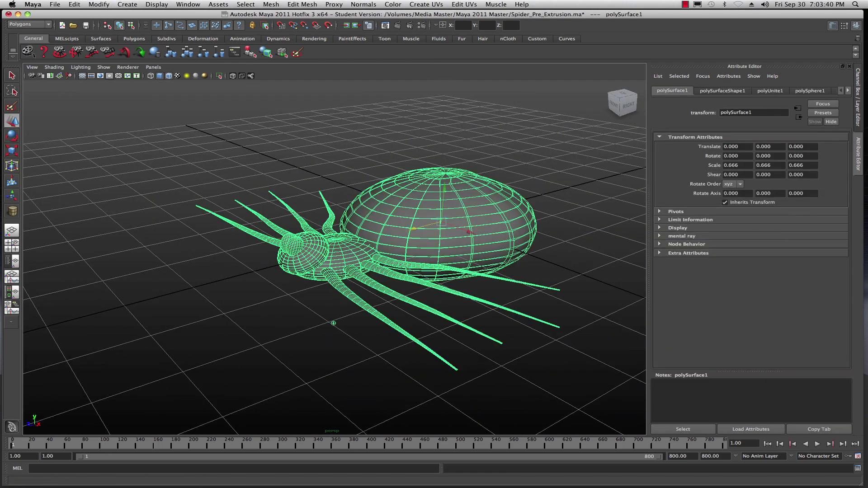
left_click_drag(411, 230, 503, 206)
left_click_drag(532, 168, 533, 97)
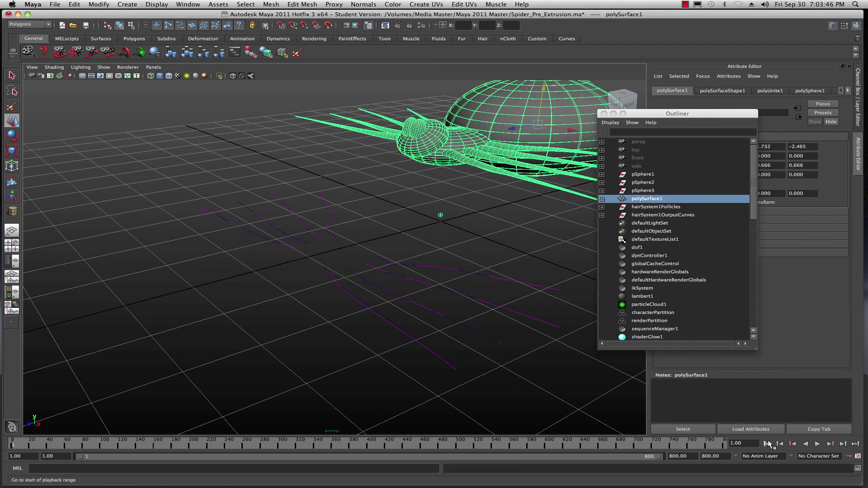
left_click(604, 113)
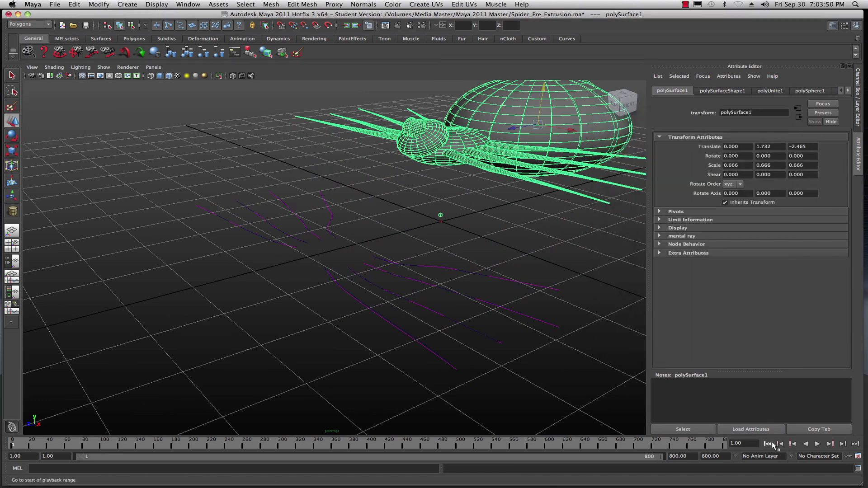
Step: Play the leg simulation at the raised body position, list the child objects of polySurface1, and stop the playback
left_click(818, 444)
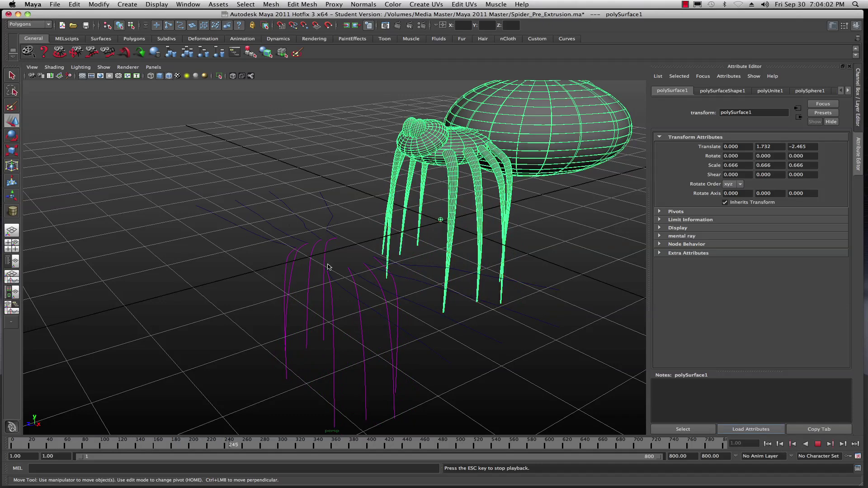
left_click_drag(867, 101, 670, 107)
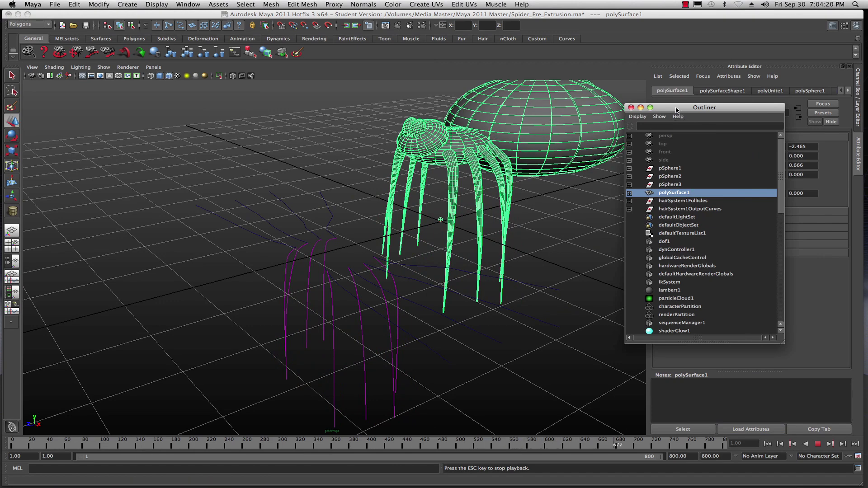
left_click_drag(675, 107, 653, 116)
left_click(607, 202)
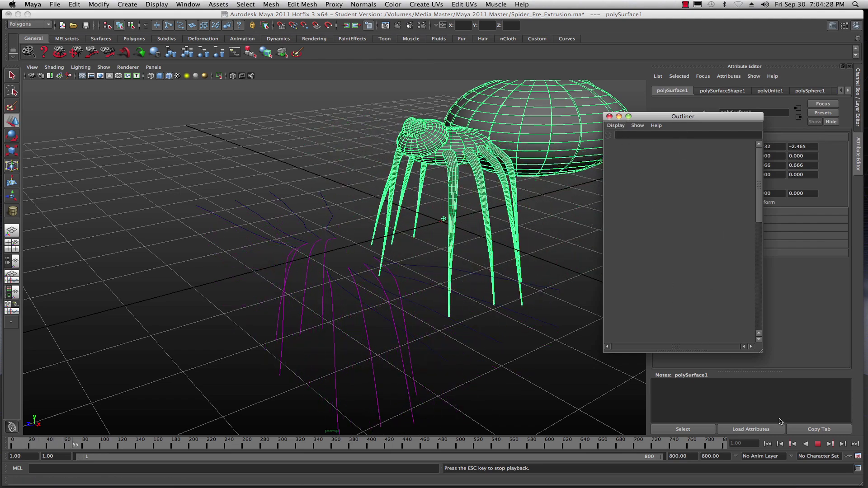
left_click(818, 444)
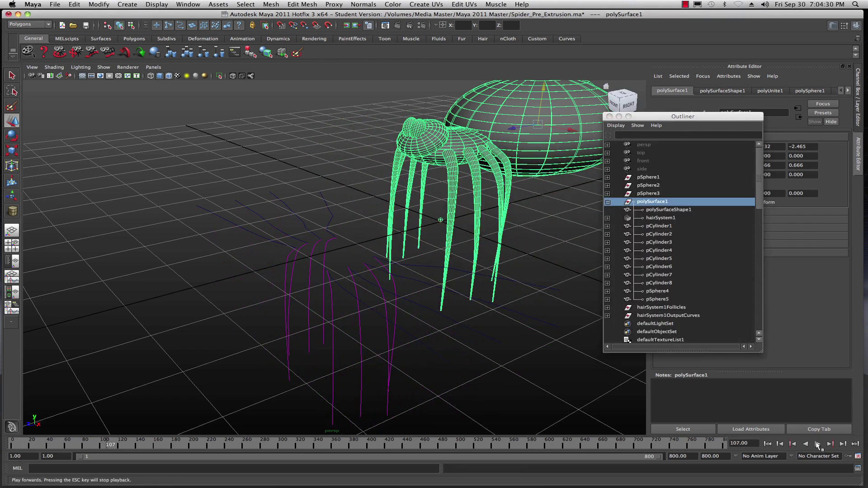
Step: Hide the leg curves by selecting the hairSystem1Follicles and hairSystem1OutputCurves groups and hiding the selection
left_click(656, 218)
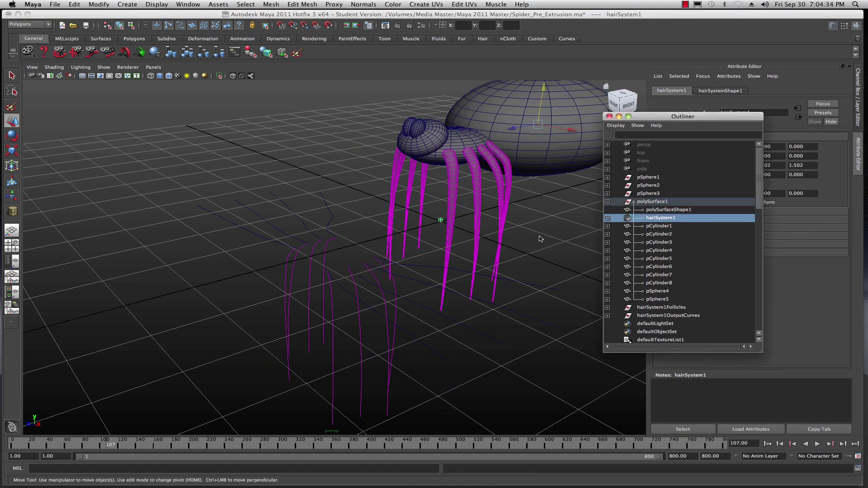
left_click(340, 264)
left_click_drag(216, 194, 326, 317)
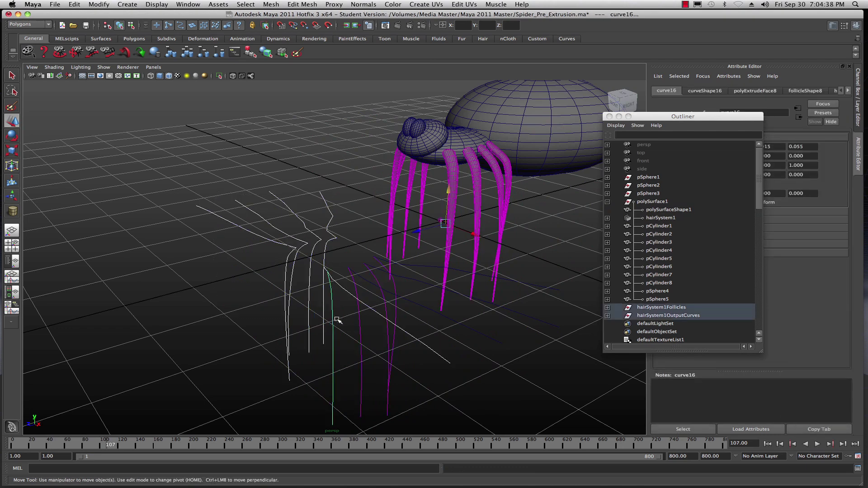
left_click(660, 308)
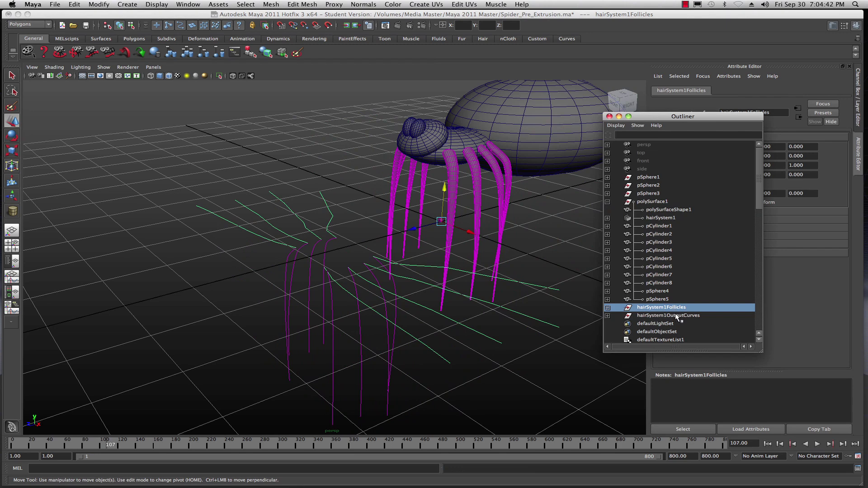
left_click(676, 316, "shift")
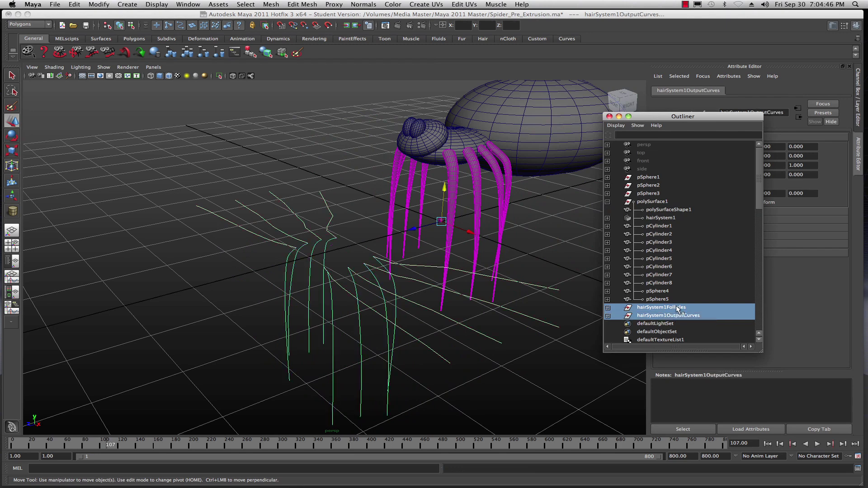
left_click(157, 4)
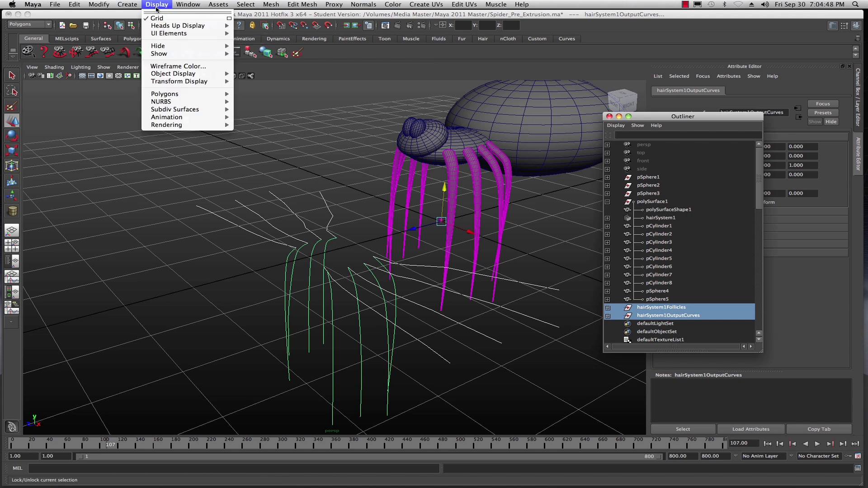
mouse_move(156, 46)
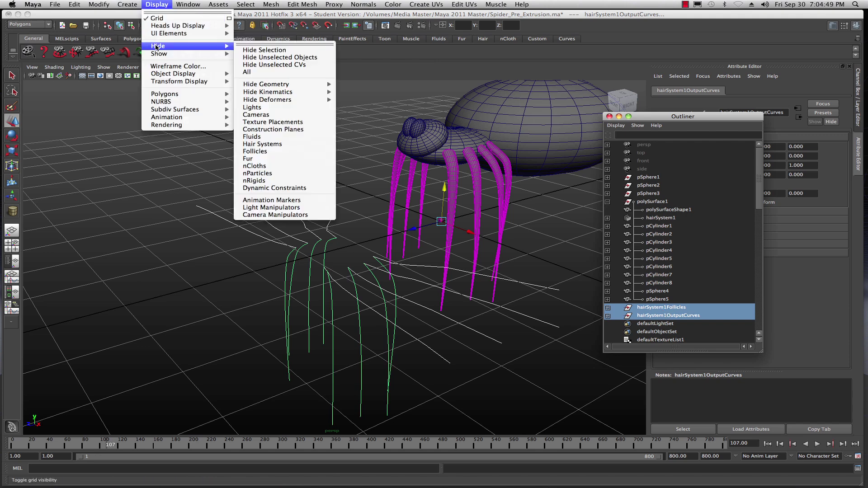
left_click(253, 50)
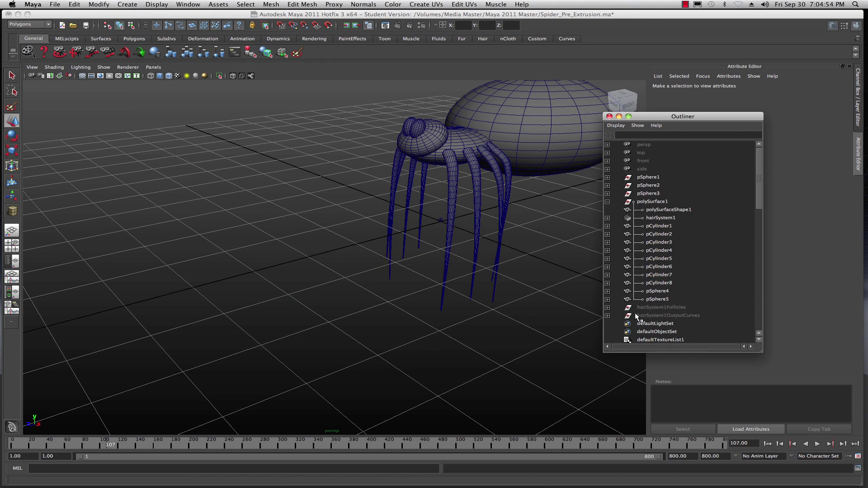
Step: Play the simulation from the first frame and check the legs from the front and from an angle
left_click_drag(656, 117, 867, 106)
left_click_drag(438, 251, 355, 248, "alt")
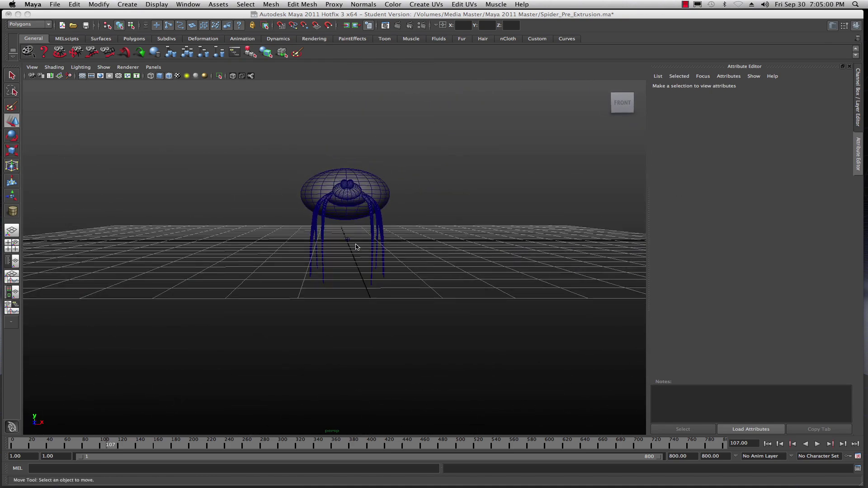
right_click_drag(356, 248, 409, 255, "alt")
left_click(766, 444)
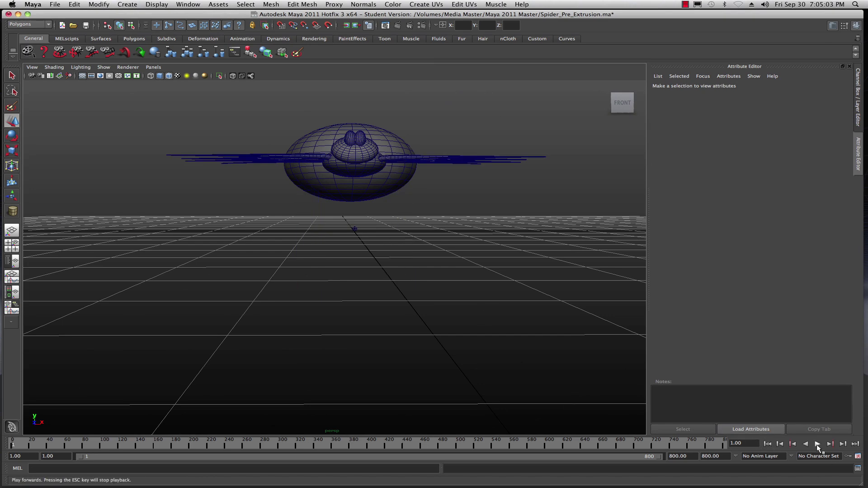
left_click(818, 444)
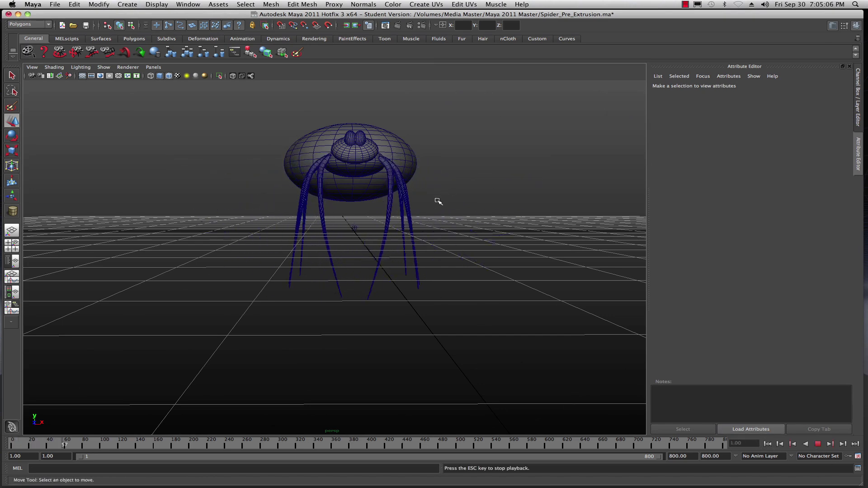
left_click_drag(464, 188, 424, 224, "alt")
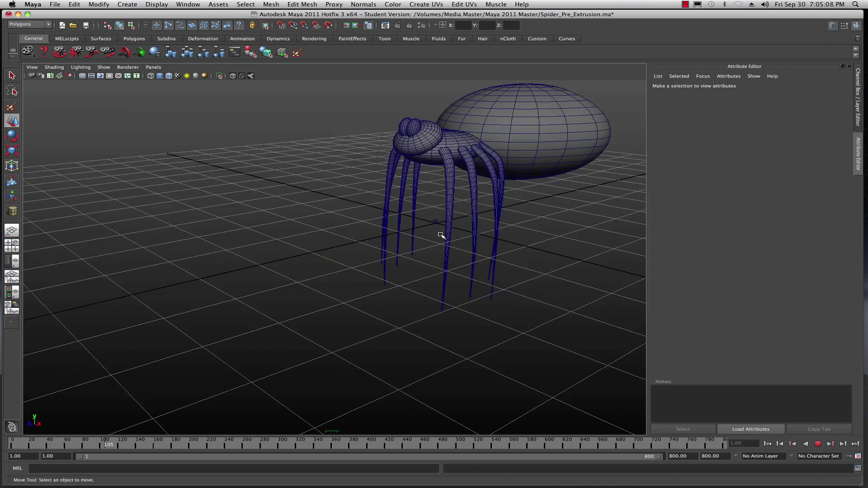
Step: Select hairSystem1 among the children of polySurface1 and stop the simulation playback
left_click(501, 148)
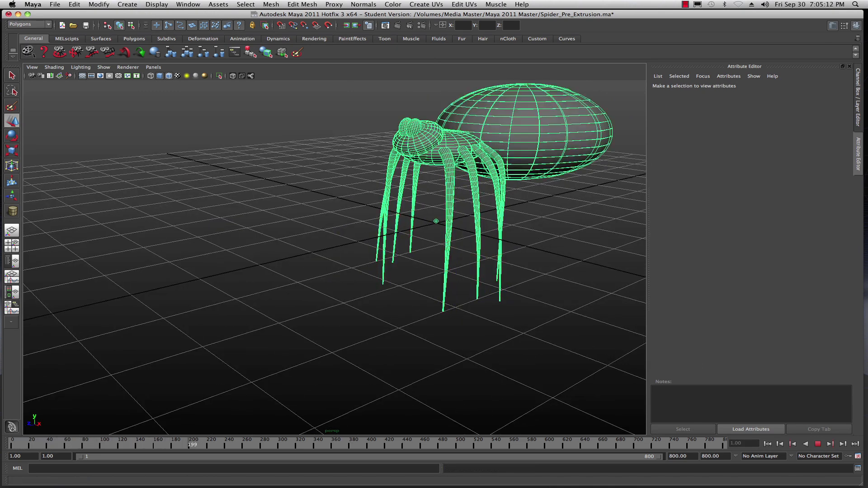
key("super+grave")
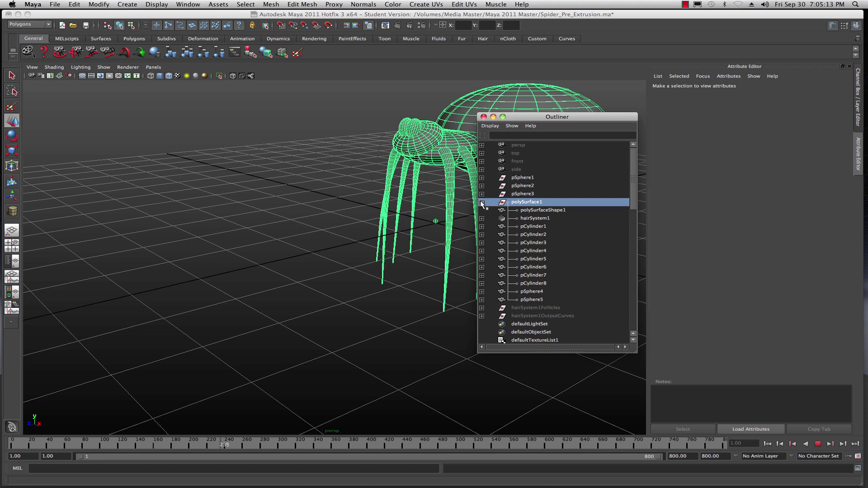
left_click(536, 210)
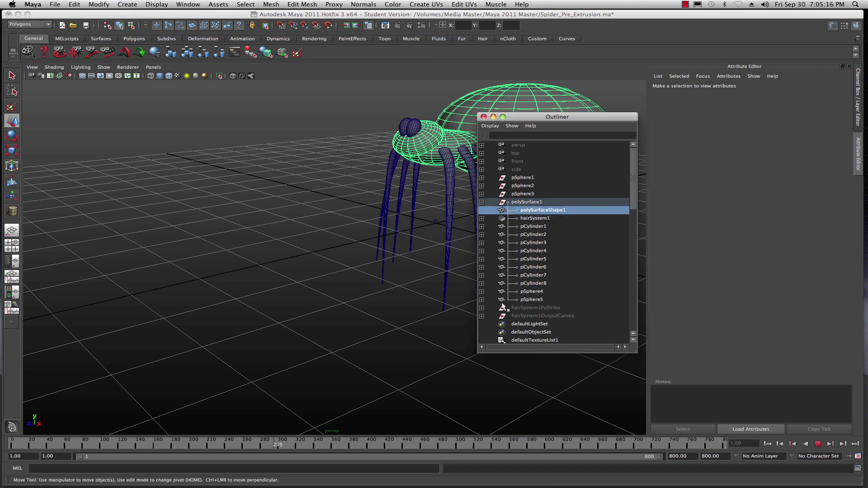
left_click(522, 218)
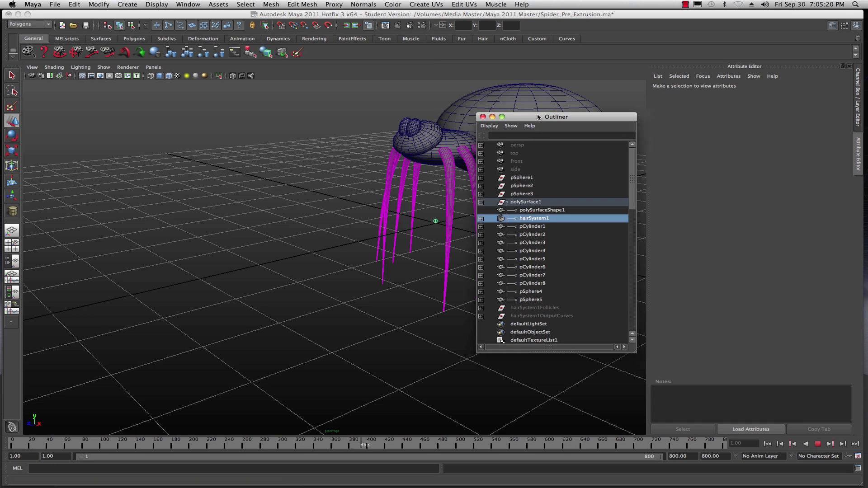
left_click_drag(534, 120, 505, 115)
left_click(833, 26)
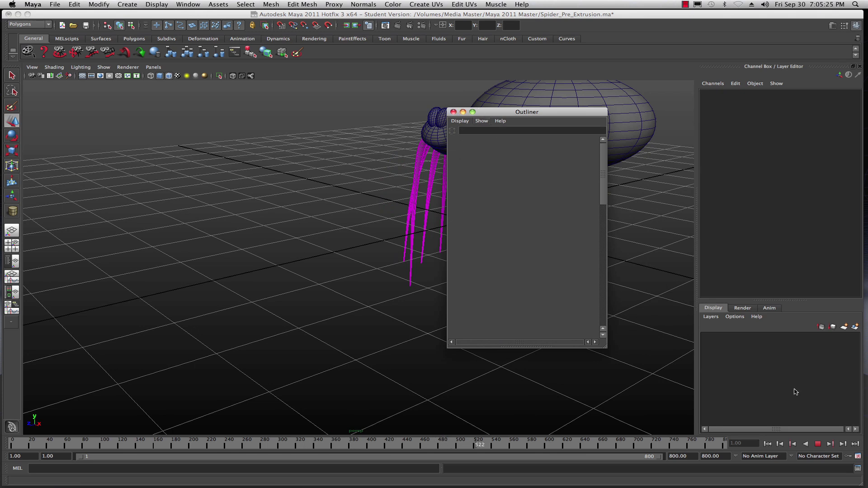
left_click(818, 444)
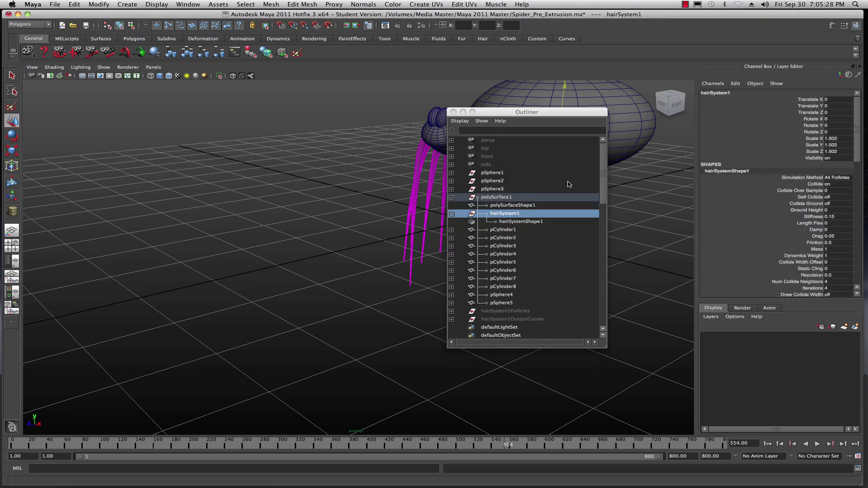
Step: Select hairSystemShape1 under hairSystem1 and display its full attributes at the Forces settings
left_click(507, 199)
left_click(505, 205)
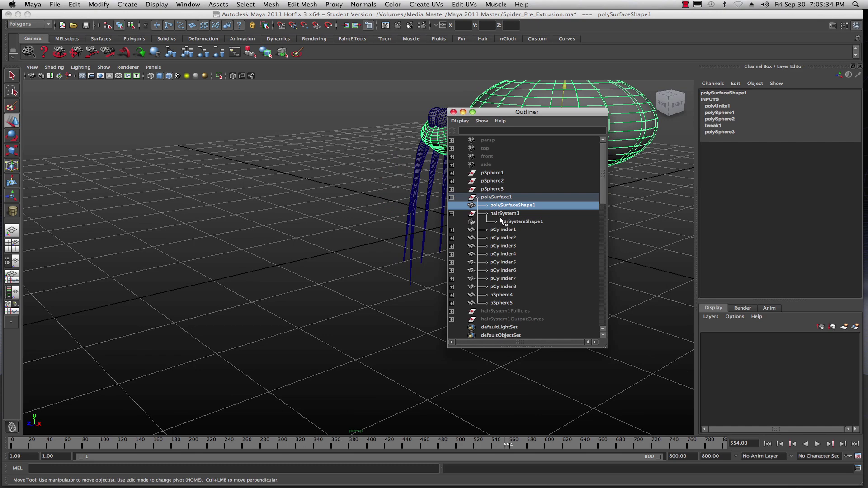
left_click(500, 220)
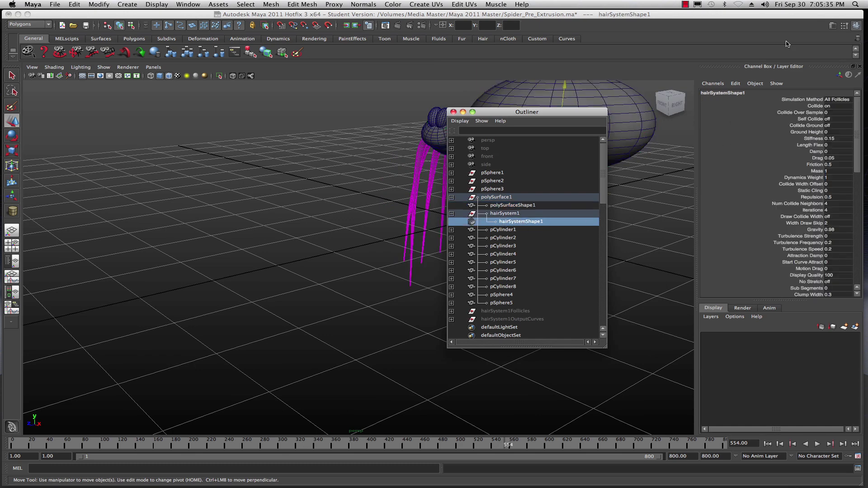
left_click(832, 26)
left_click(832, 26)
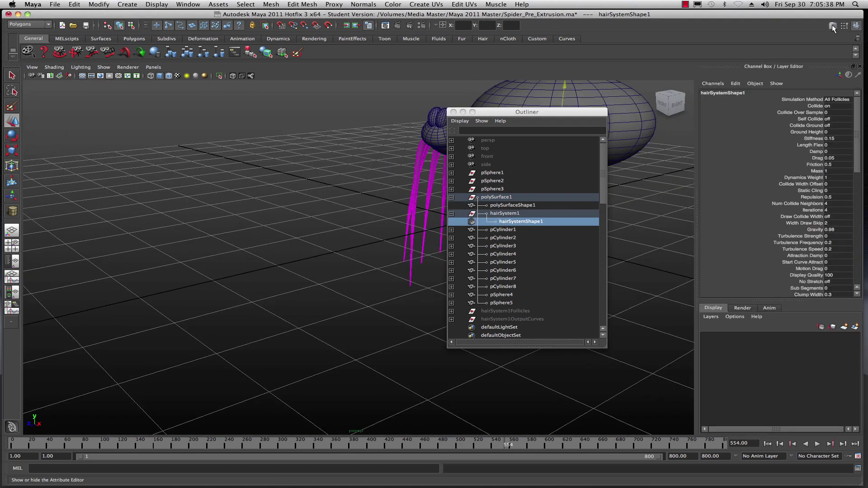
left_click(832, 26)
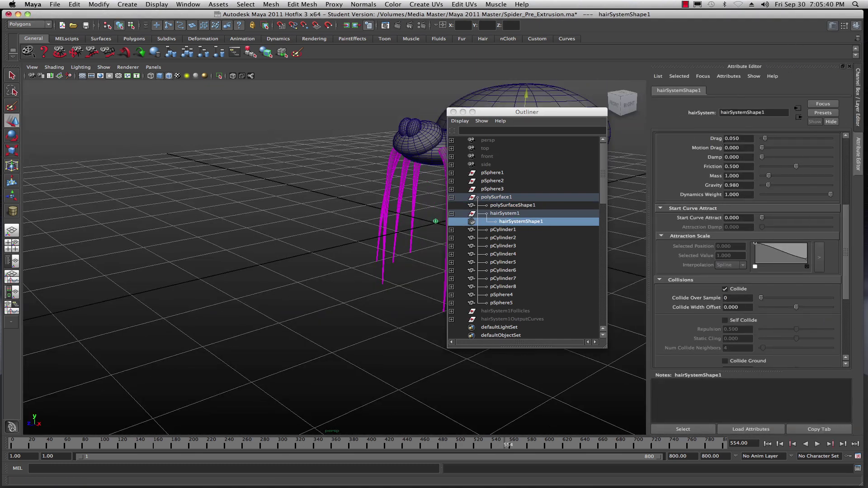
scroll(696, 214, "up", 3)
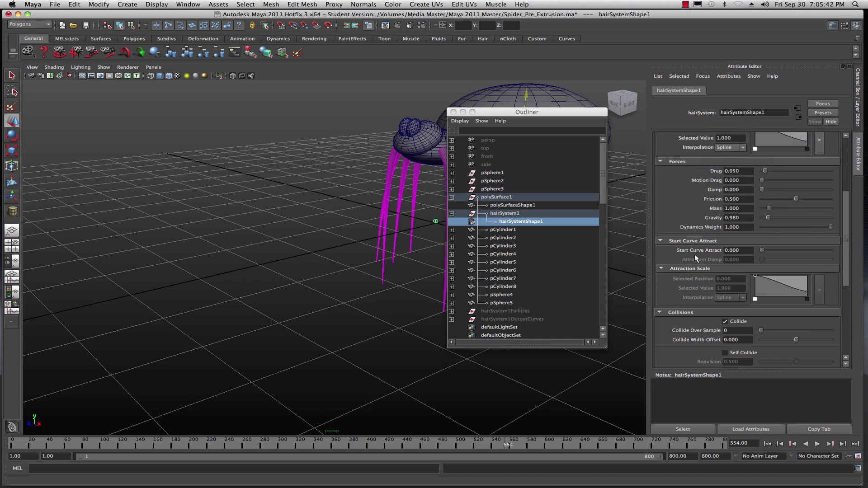
Step: Replay the simulation from the first frame with the spider viewed from the front near ground level
left_click_drag(561, 115, 616, 113)
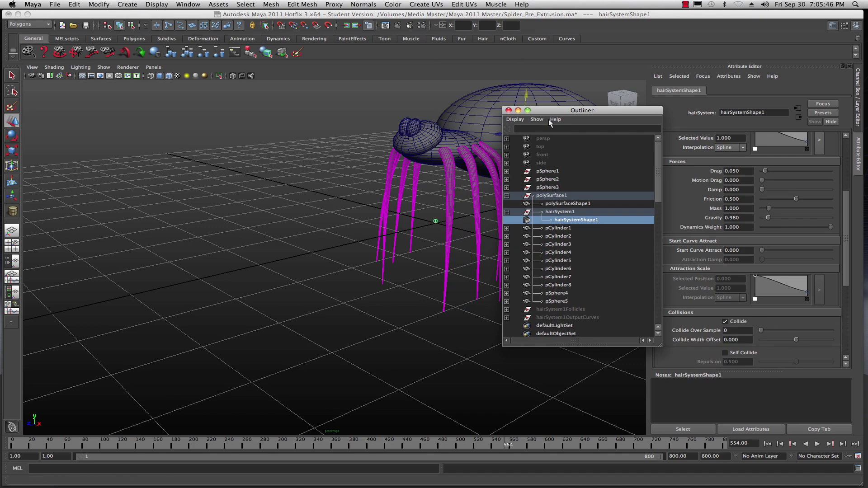
left_click_drag(561, 111, 652, 117)
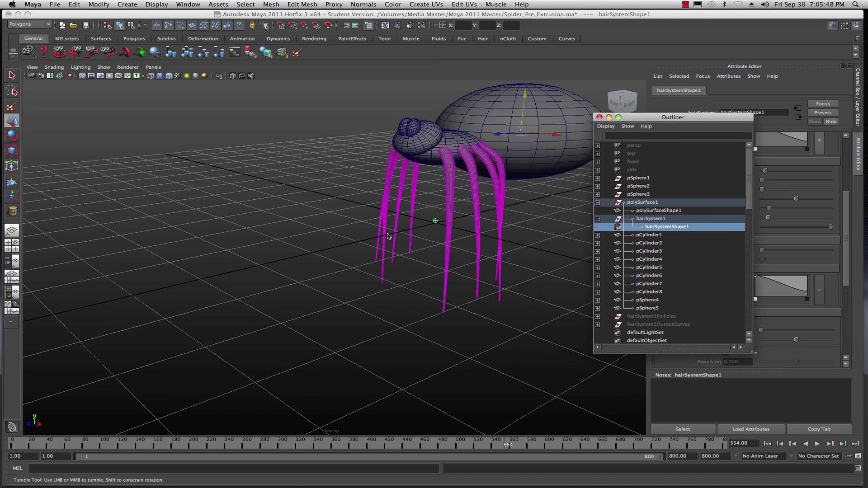
left_click_drag(392, 235, 316, 284, "alt")
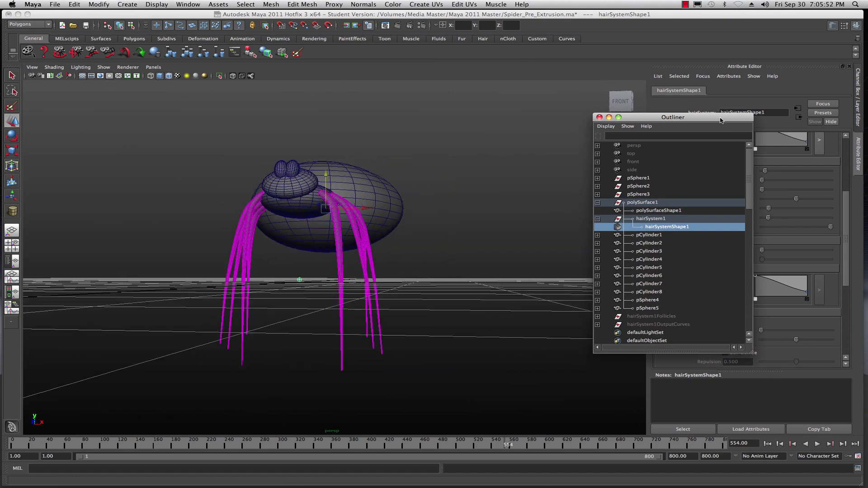
left_click_drag(705, 117, 588, 108)
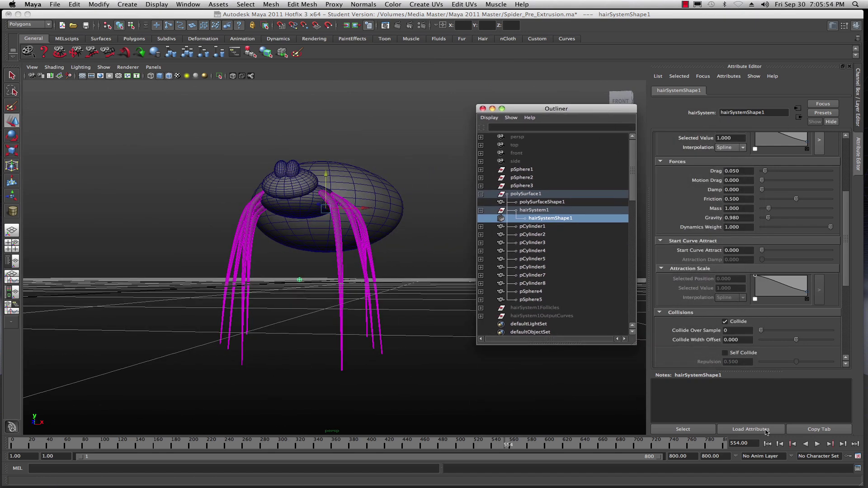
left_click(767, 444)
left_click(817, 445)
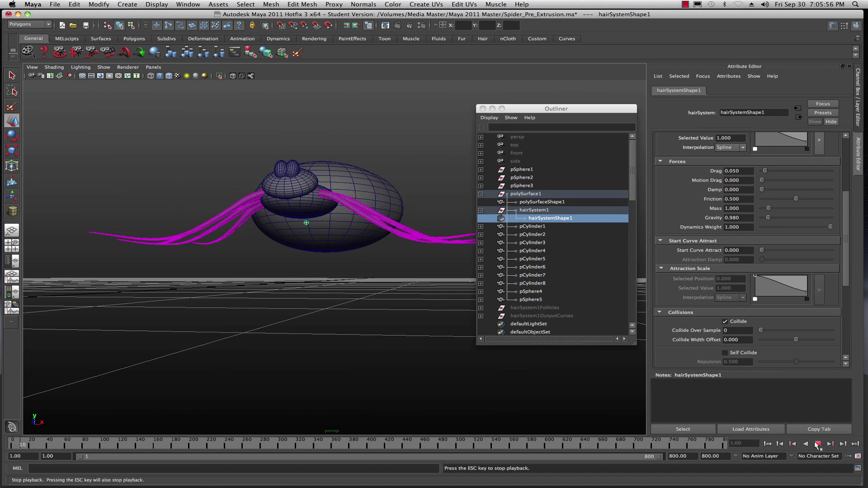
Step: Set the hair system's Drag to 0.138 and Motion Drag to 0.079, and enable Self Collide
mouse_move(761, 250)
left_mouse_down()
mouse_move(782, 252)
mouse_move(756, 255)
left_mouse_up()
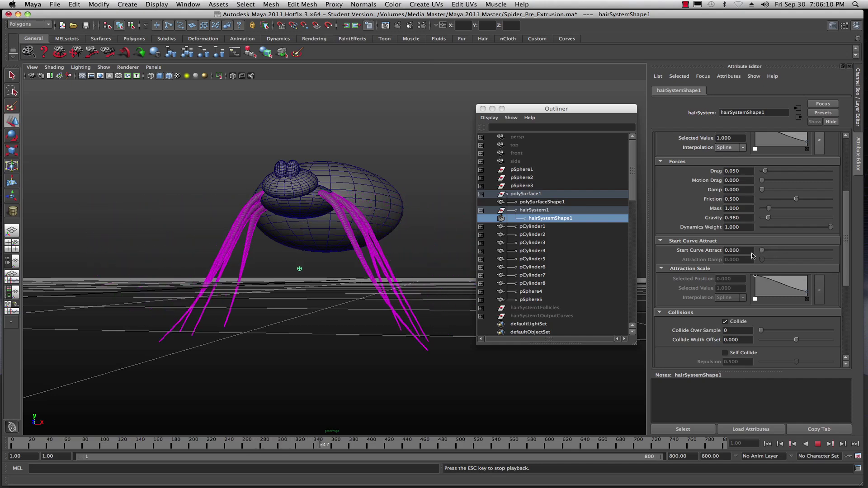
mouse_move(765, 171)
left_mouse_down()
mouse_move(780, 174)
mouse_move(767, 180)
left_mouse_up()
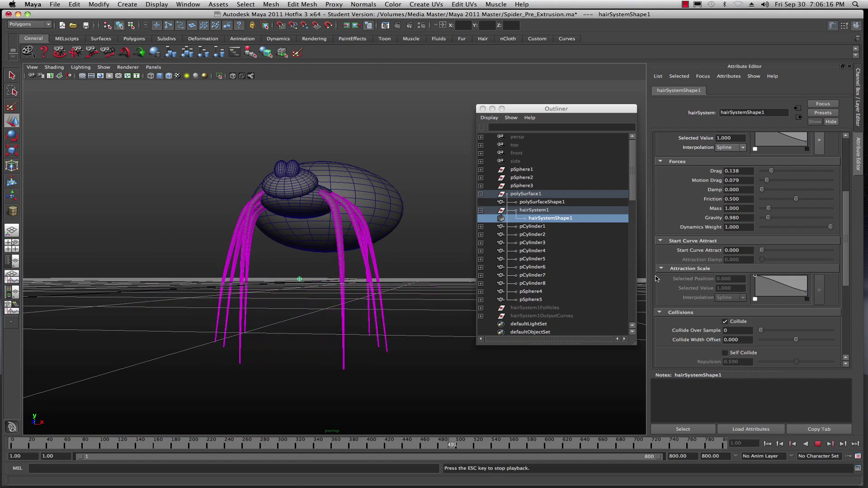
scroll(842, 249, "down", 1)
scroll(841, 249, "down", 3)
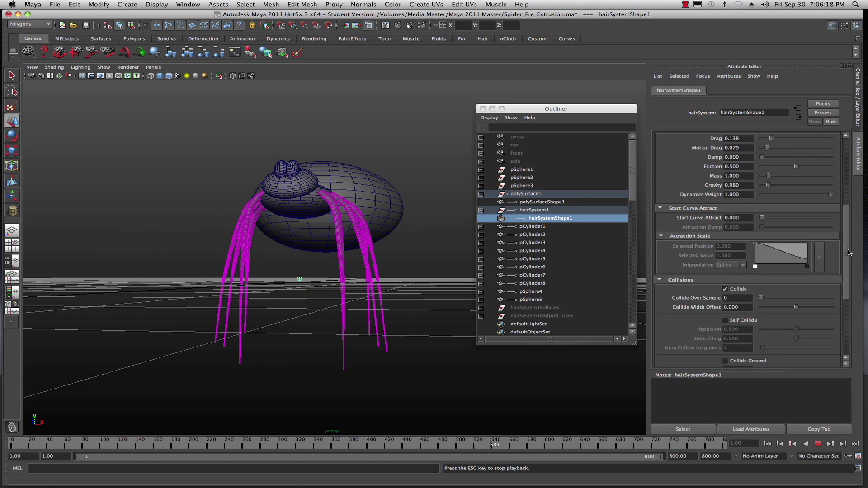
left_click(725, 320)
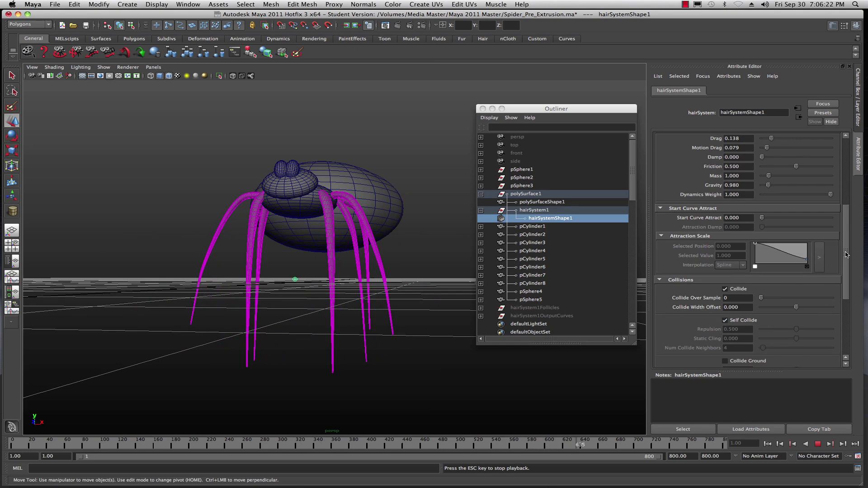
Step: Enable Collide Ground on the hair system, replay the simulation, and set the Ground Height to -2.692
scroll(844, 251, "down", 7)
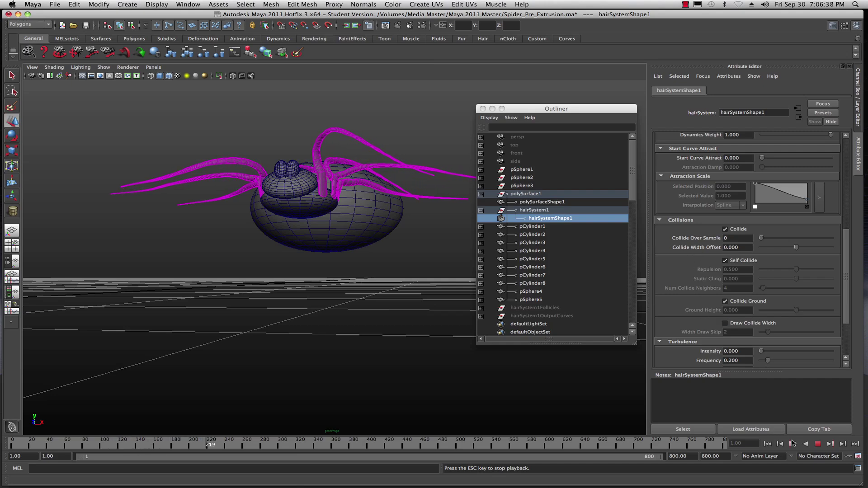
left_click(817, 445)
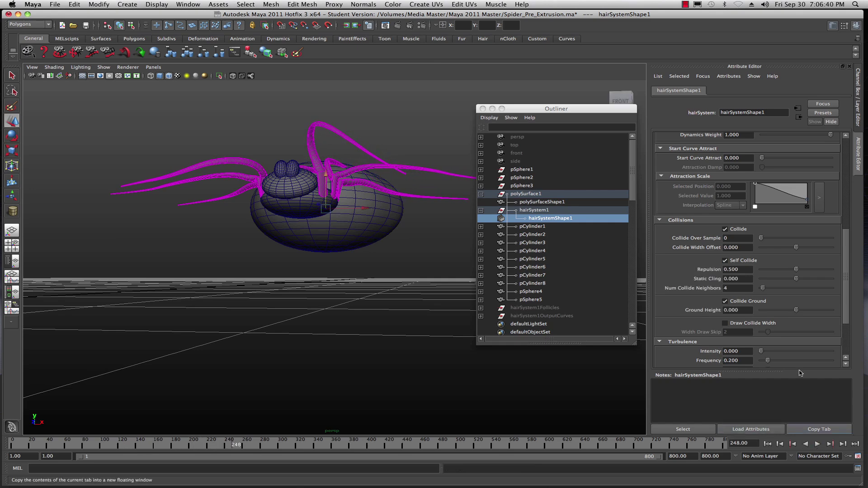
left_click_drag(799, 311, 787, 312)
left_click(818, 444)
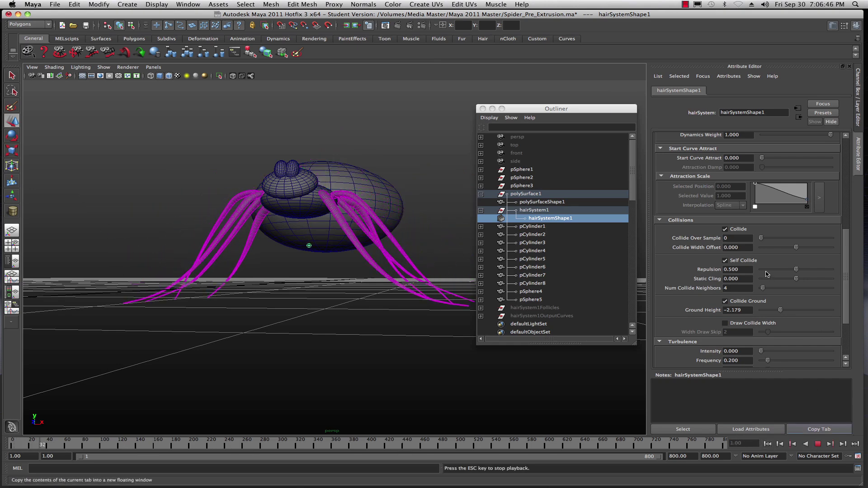
mouse_move(780, 310)
left_mouse_down()
mouse_move(787, 312)
mouse_move(777, 311)
left_mouse_up()
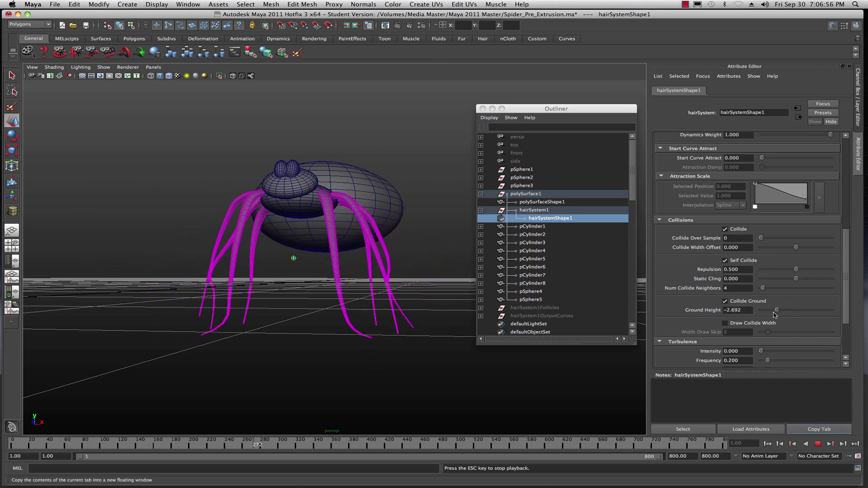
Step: Turn on Draw Collide Width for the hair system and stop the simulation playback
left_click(729, 324)
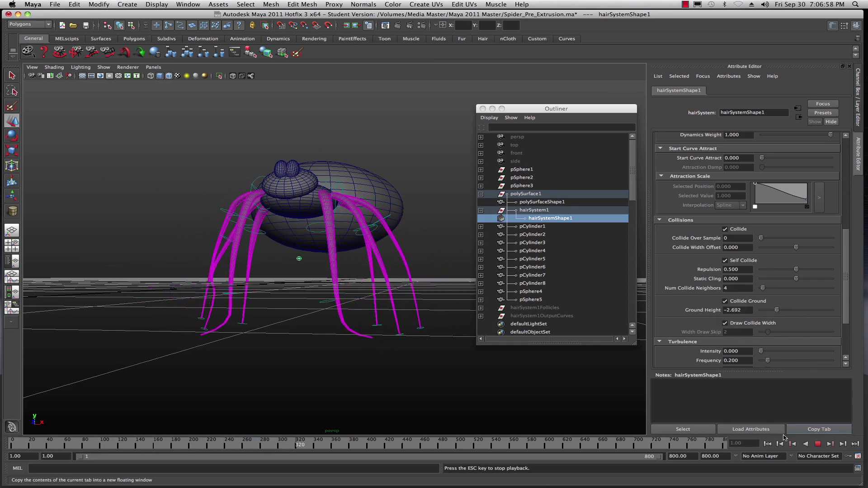
left_click(818, 444)
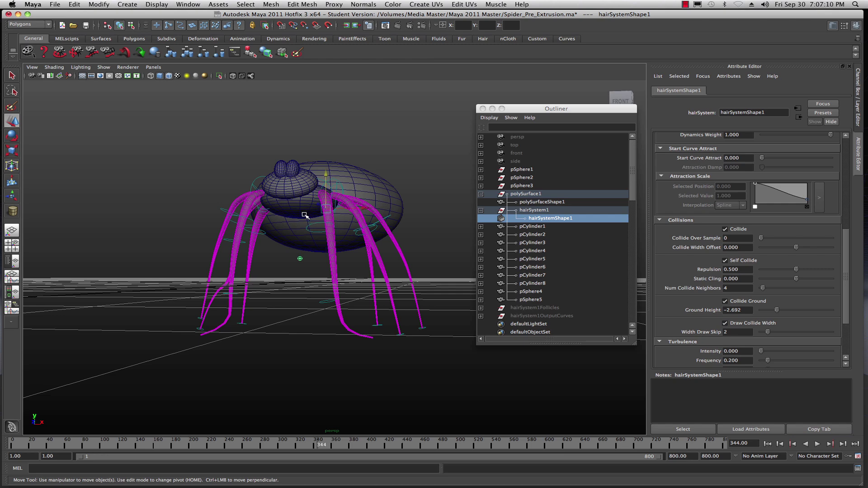
scroll(719, 312, "down", 3)
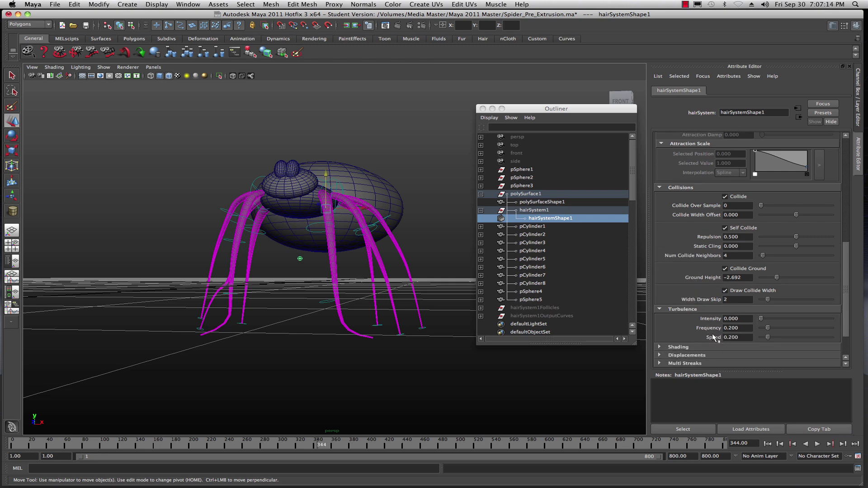
Step: Select the whole spider, polySurface1, with the Outliner reopened, and scale it down uniformly to 0.102
left_click_drag(520, 109, 867, 103)
left_click_drag(493, 252, 412, 165, "alt")
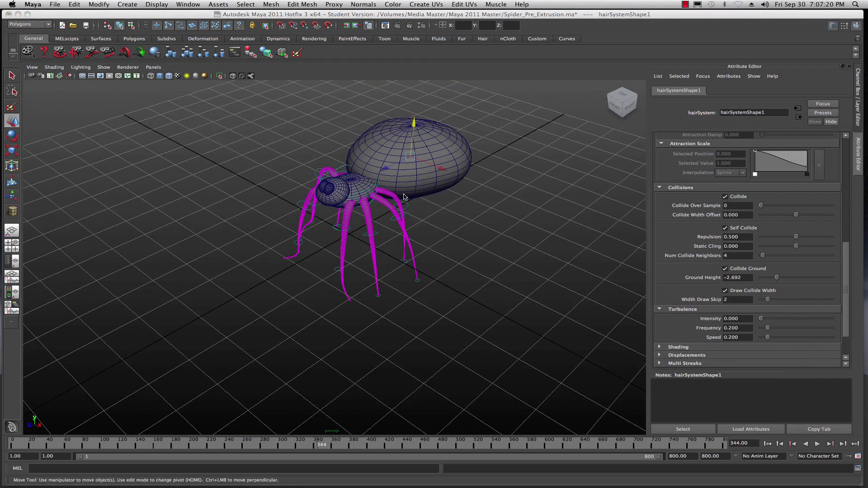
left_click(452, 226)
left_click(398, 154)
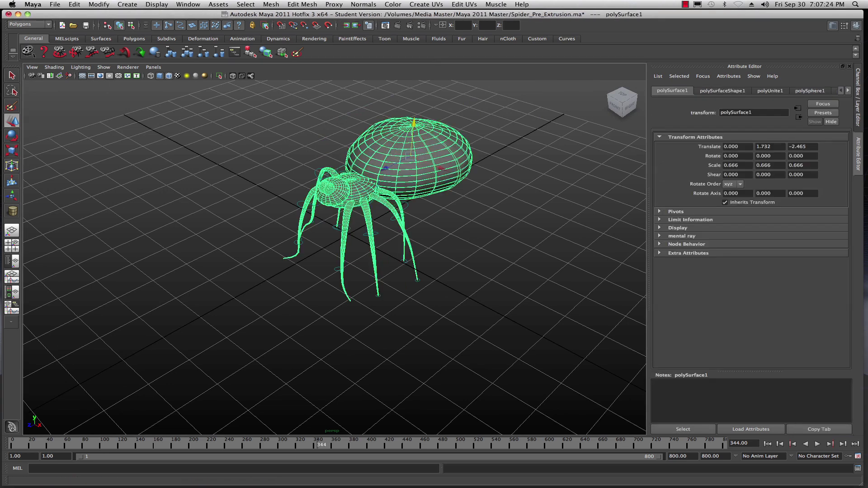
left_click(188, 4)
left_click(204, 72)
left_click_drag(580, 127, 573, 126)
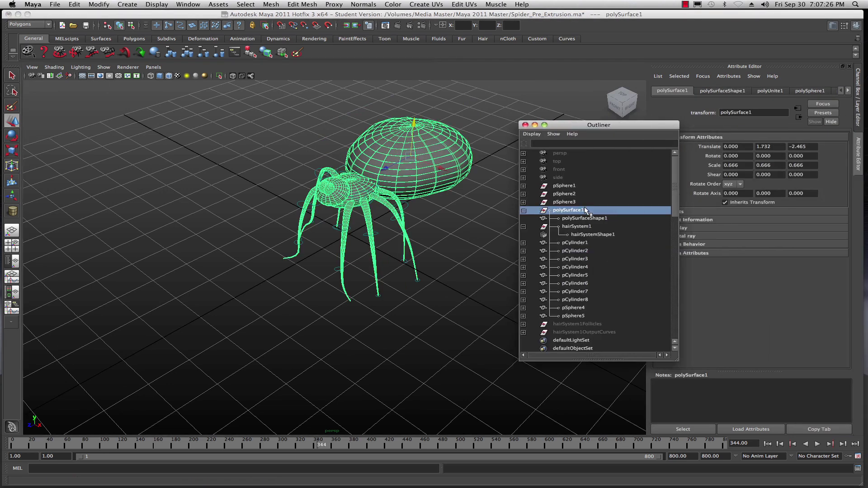
left_click(12, 148)
left_click_drag(408, 157, 262, 114)
Step: Clear the selection and replay the simulation of the scaled-down spider from the first frame, viewed from the front
left_click_drag(351, 253, 426, 175, "alt")
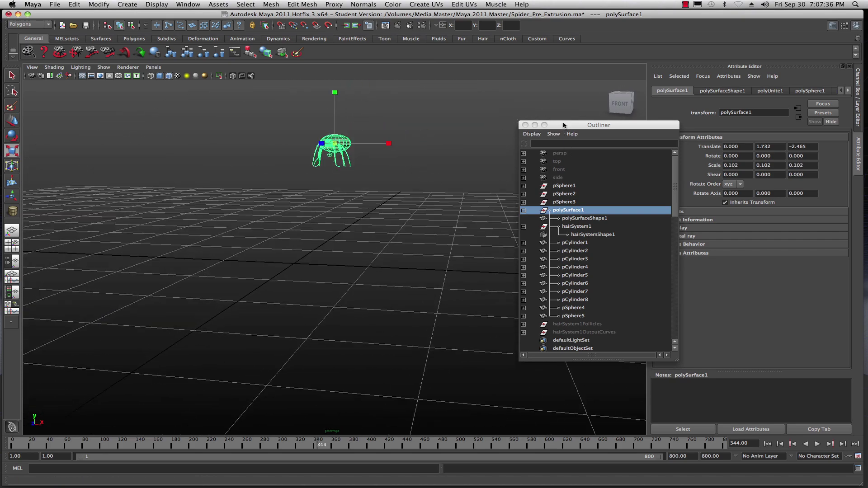
left_click_drag(565, 125, 600, 119)
left_click(473, 218)
left_click(767, 444)
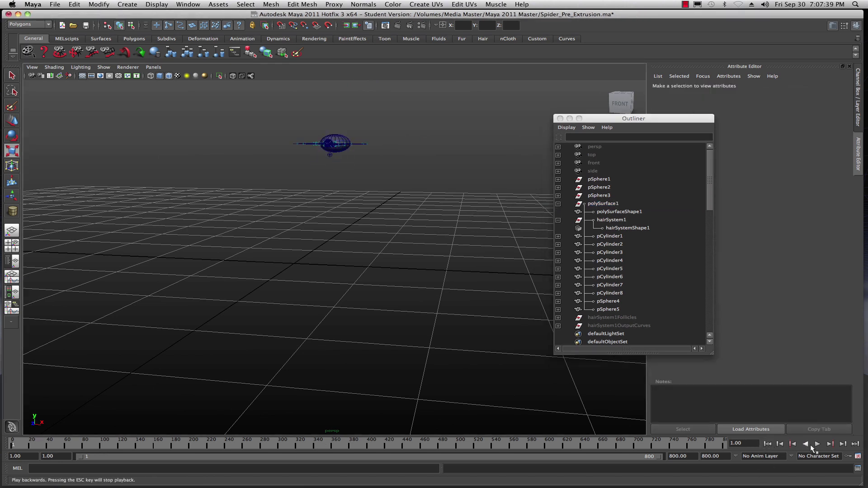
left_click(816, 445)
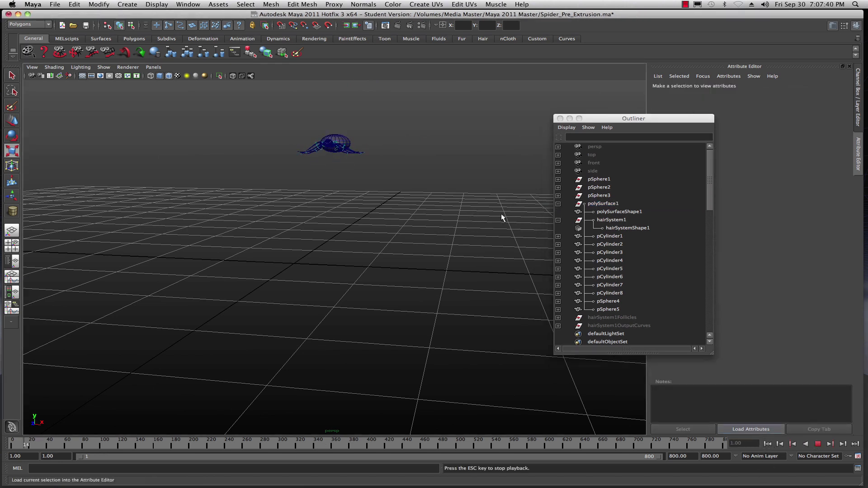
Step: Select the small spider, frame it in the view, and stop and resume the simulation playback
left_click(341, 146)
key("f")
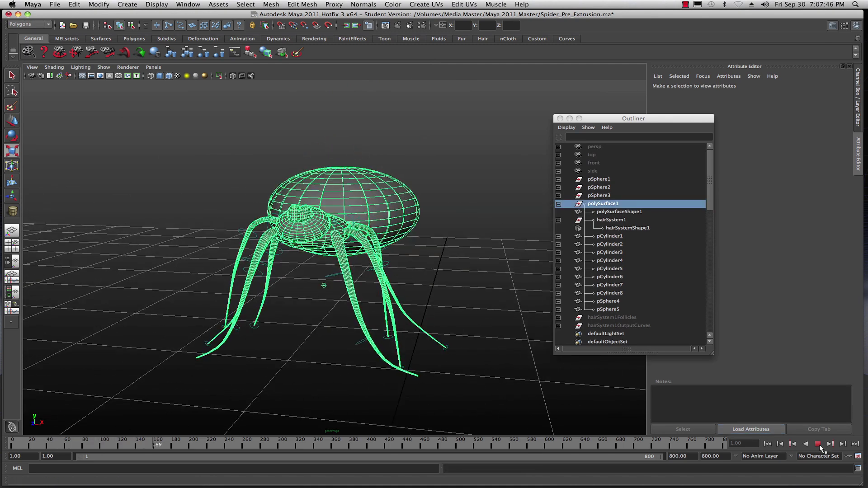
left_click(818, 444)
left_click(818, 444)
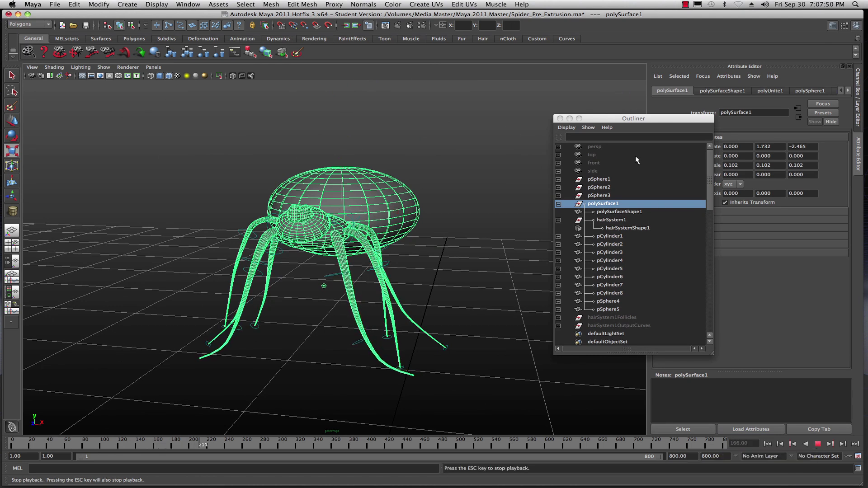
Step: Select hairSystemShape1 under the spider's hairSystem1 to show its attributes, and stop the simulation playback
left_click_drag(658, 118, 594, 115)
left_click(574, 224)
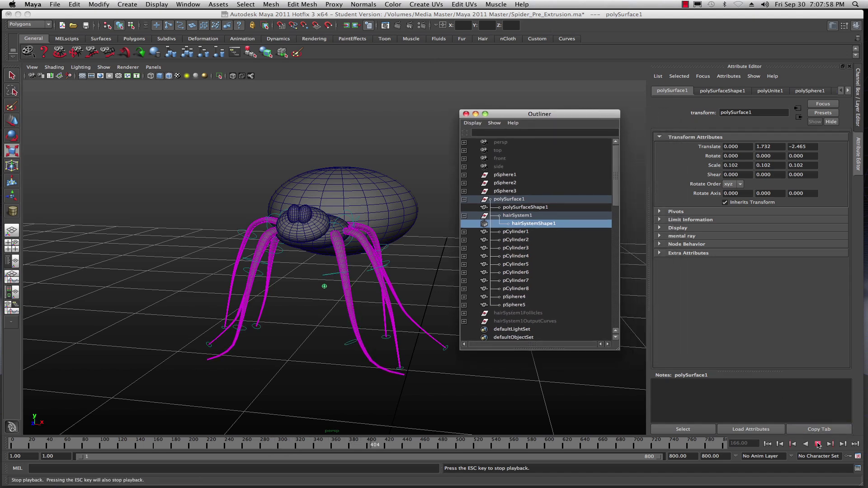
left_click(818, 445)
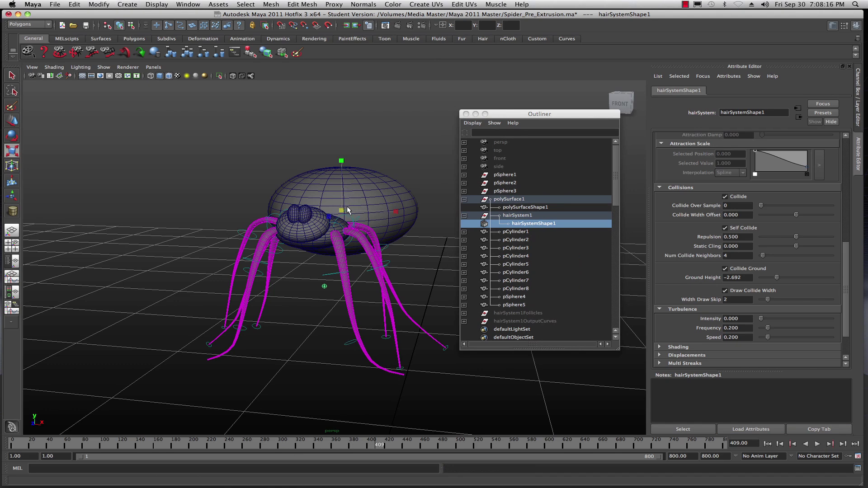
mouse_move(507, 113)
left_mouse_down()
mouse_move(537, 116)
mouse_move(500, 122)
left_mouse_up()
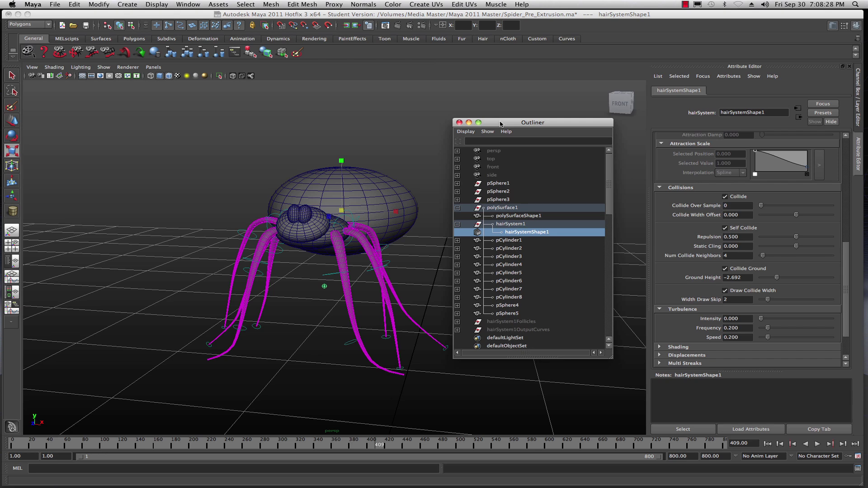
left_click_drag(500, 123, 484, 124)
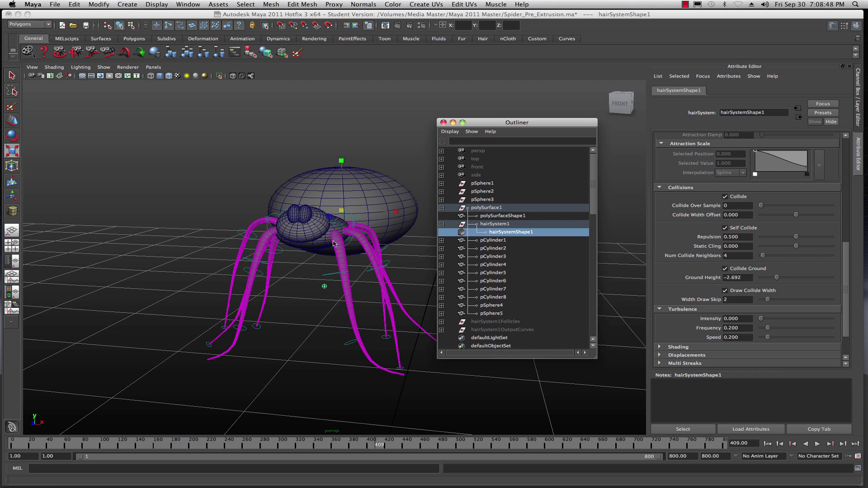
left_click(685, 4)
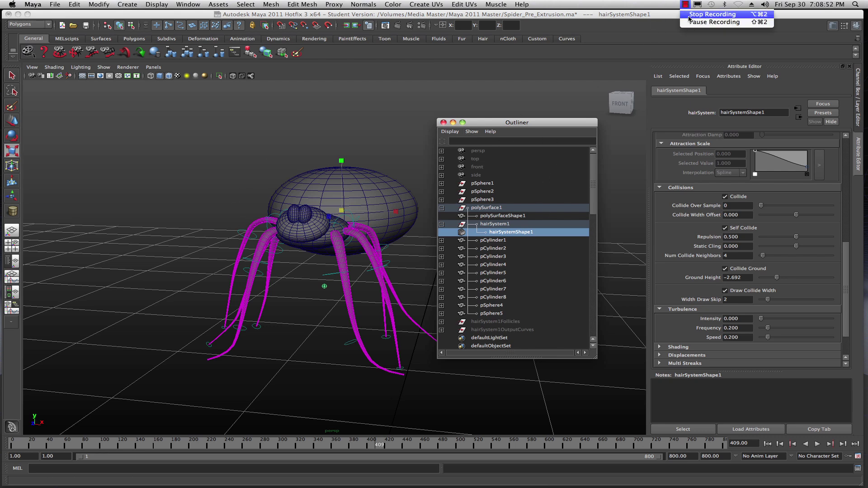